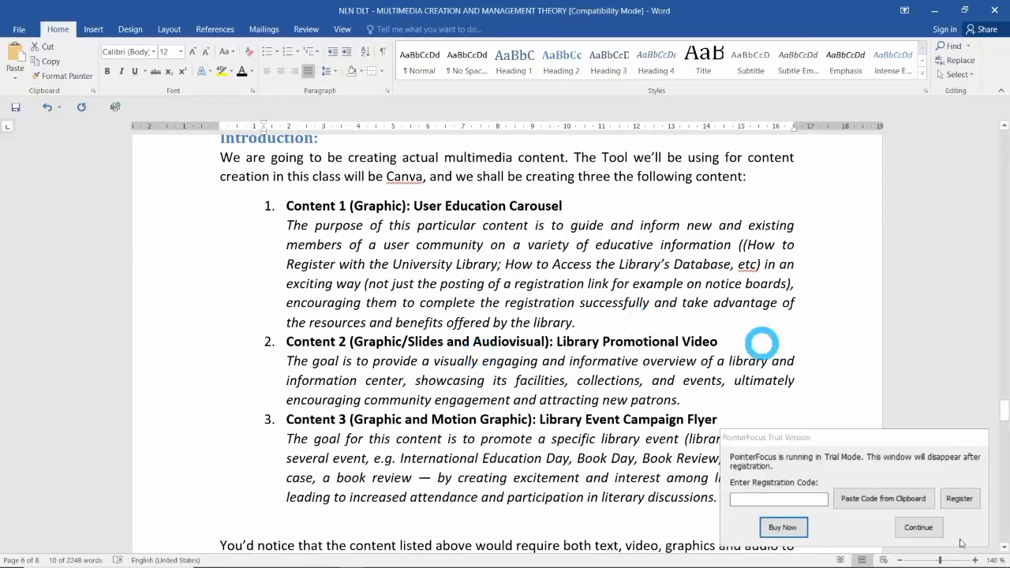
Dismiss the trial notice and scroll the Word notes down to the Step 1–3 list.
{"action": "left_click", "coordinate": [918, 527]}
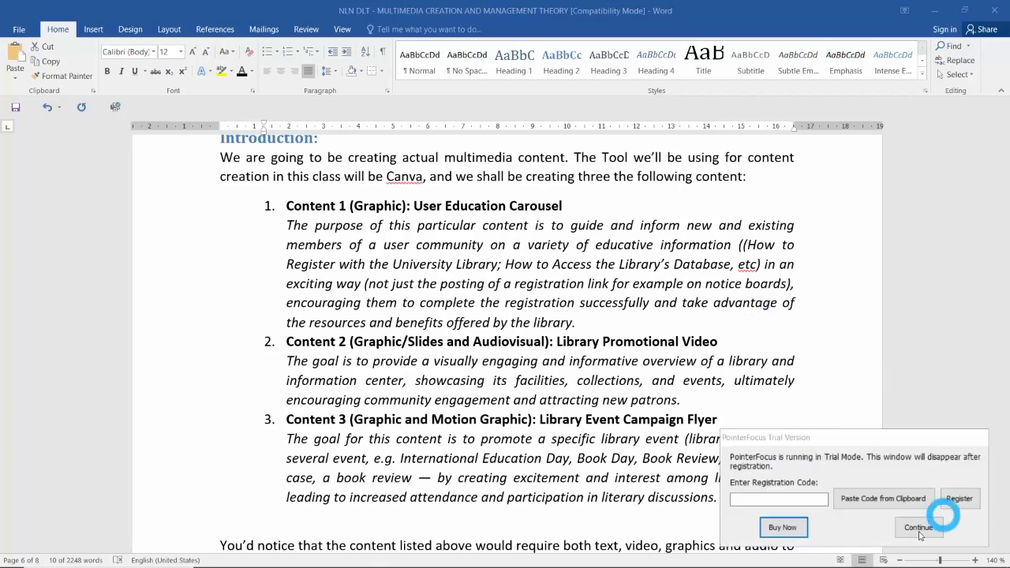
{"action": "left_click", "coordinate": [927, 524]}
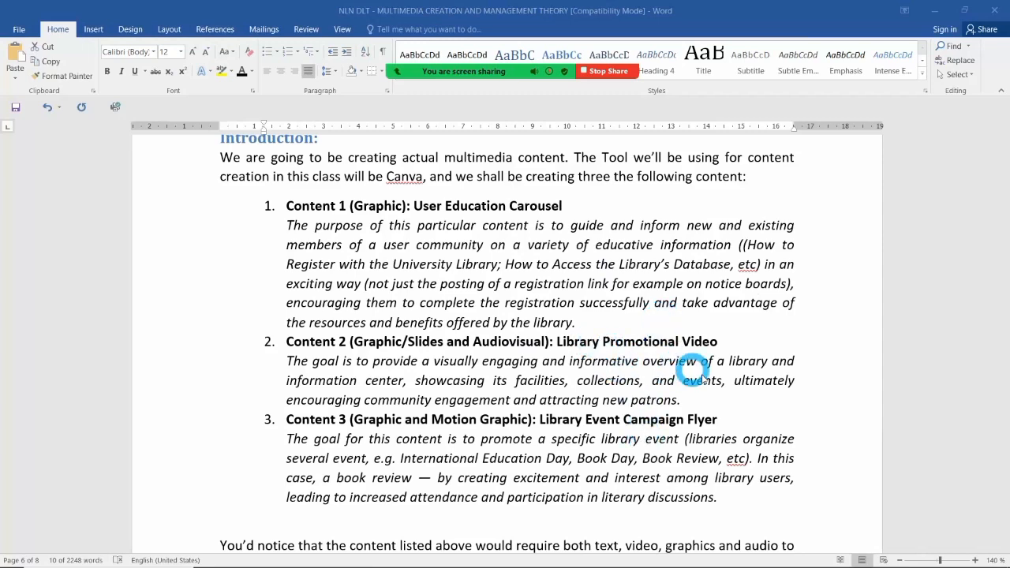
{"action": "scroll", "coordinate": [702, 379], "scroll_direction": "down", "scroll_amount": 1}
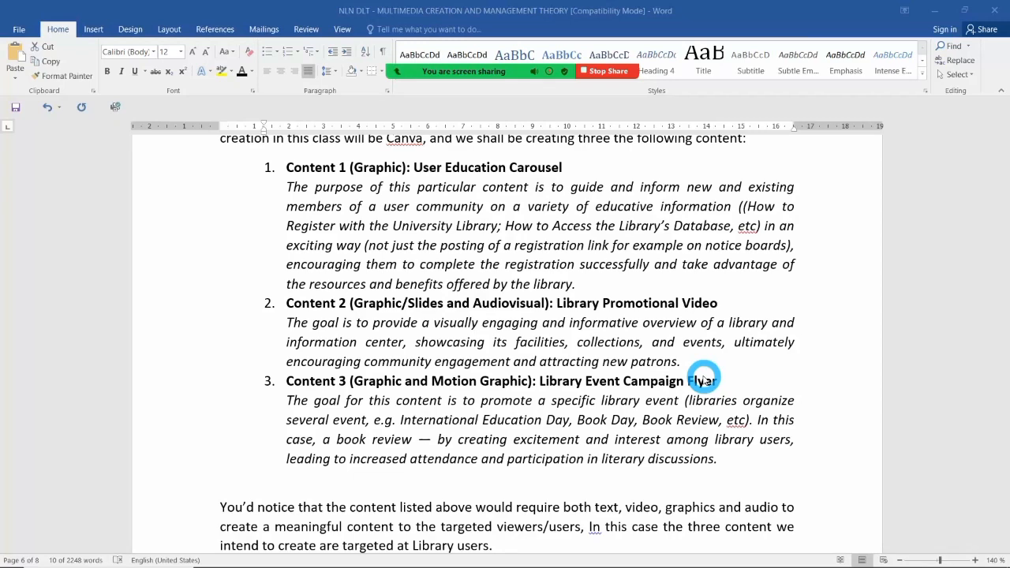
{"action": "scroll", "coordinate": [703, 379], "scroll_direction": "down", "scroll_amount": 7}
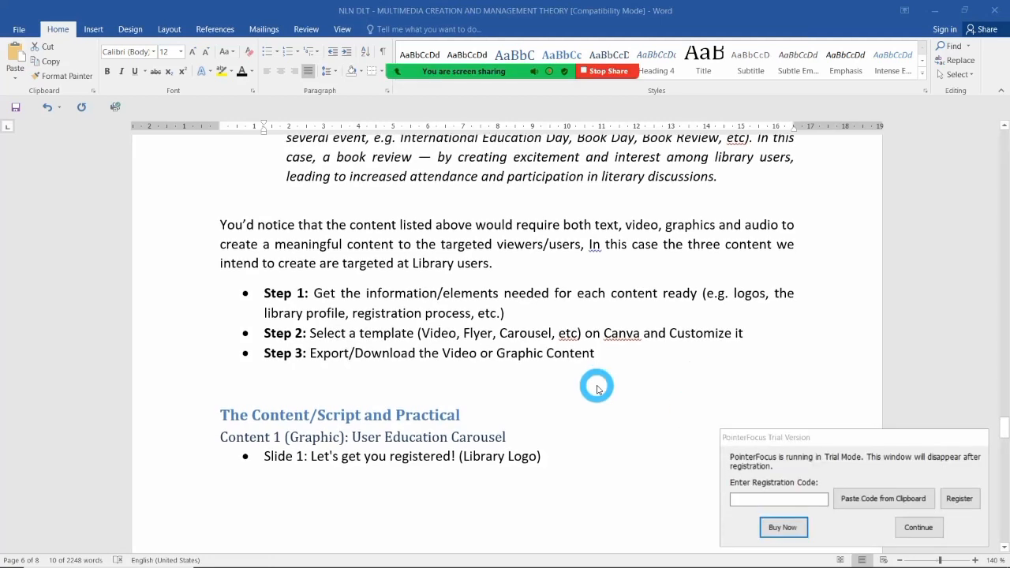
Copy Slide 1's text 'Let's get you registered!' from the Word script.
{"action": "left_click", "coordinate": [911, 526]}
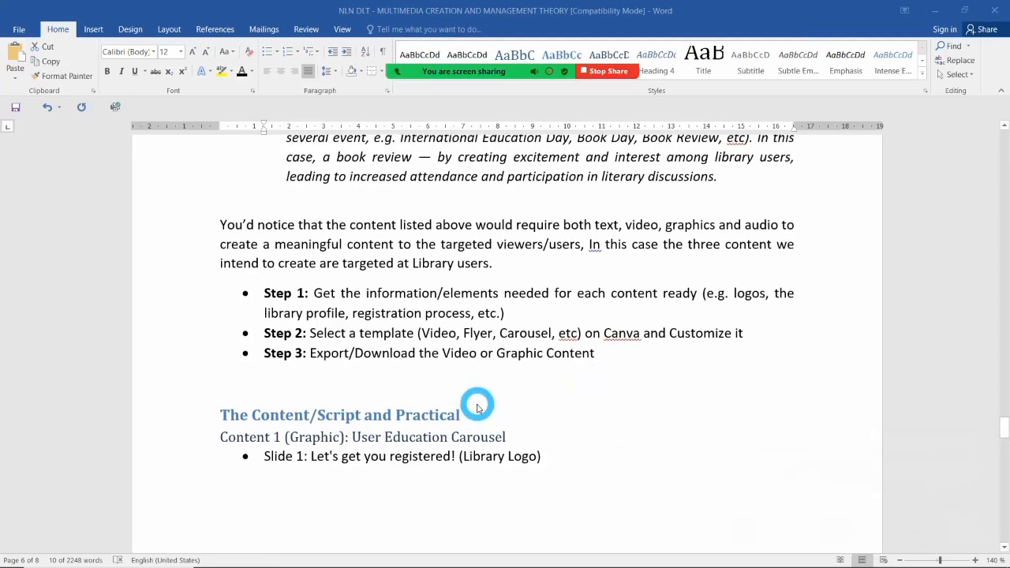
{"action": "scroll", "coordinate": [476, 408], "scroll_direction": "down", "scroll_amount": 4}
{"action": "scroll", "coordinate": [476, 408], "scroll_direction": "down", "scroll_amount": 2}
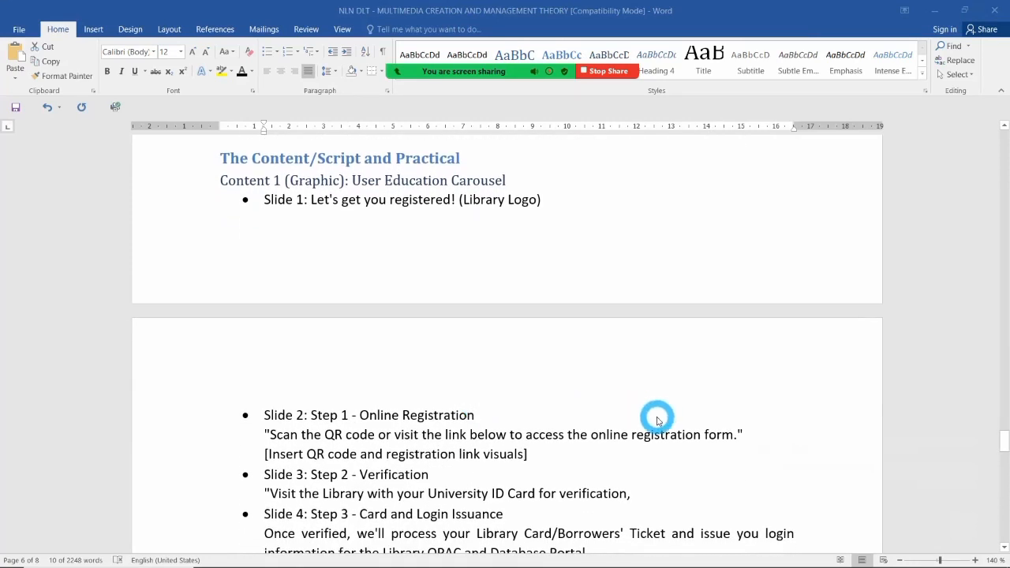
{"action": "scroll", "coordinate": [656, 418], "scroll_direction": "down", "scroll_amount": 2, "text": "ctrl"}
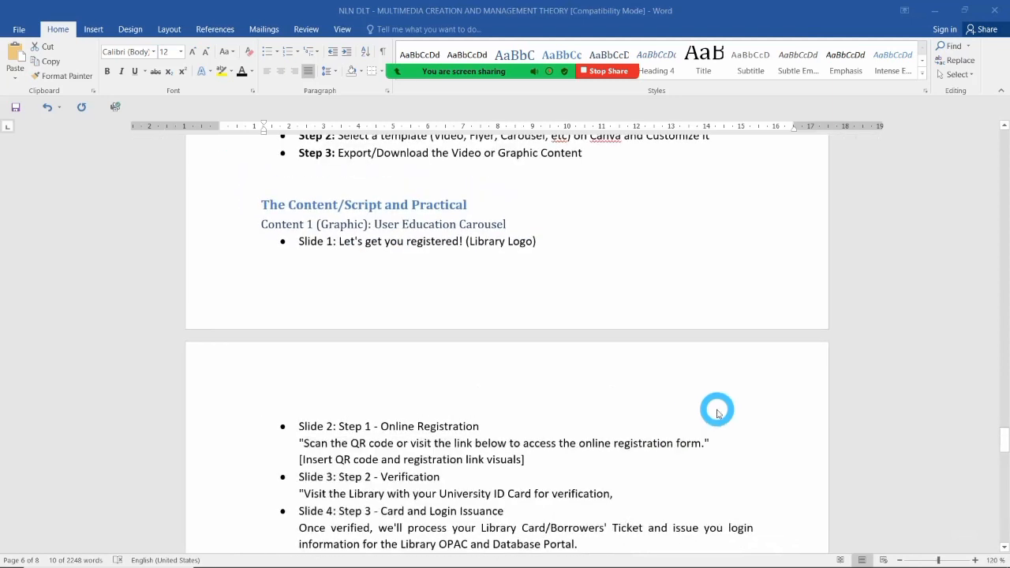
{"action": "scroll", "coordinate": [717, 412], "scroll_direction": "down", "scroll_amount": 2}
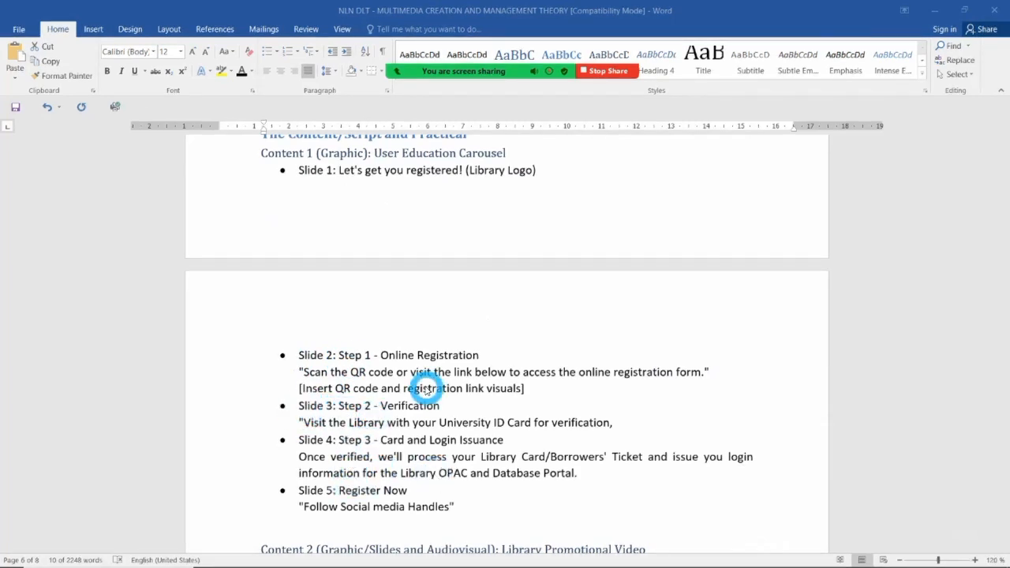
{"action": "left_click", "coordinate": [341, 170]}
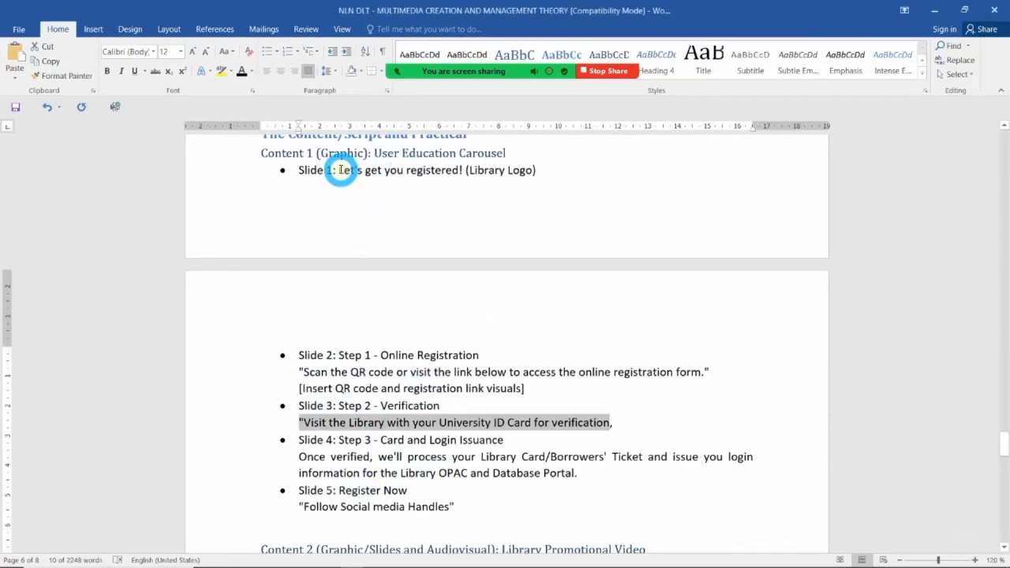
{"action": "left_click", "coordinate": [340, 170]}
{"action": "left_click_drag", "start_coordinate": [341, 170], "coordinate": [464, 171]}
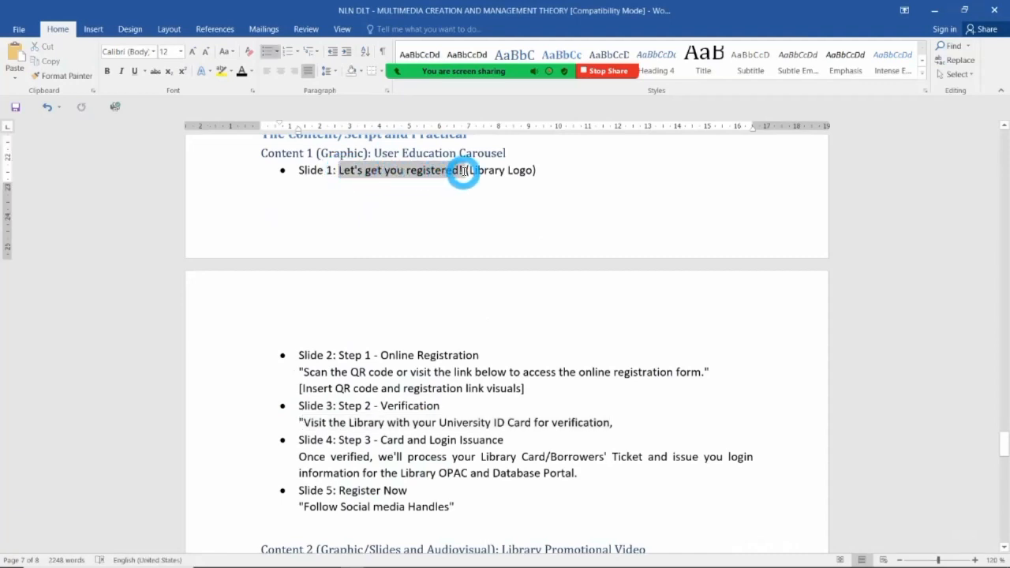
{"action": "key", "text": "ctrl+c"}
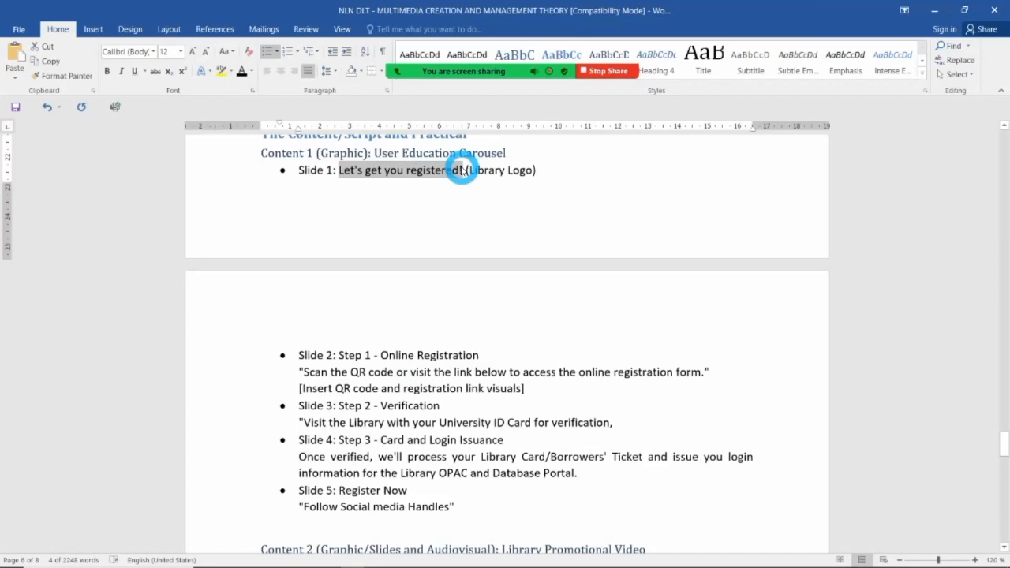
Switch over to the Chrome window showing Canva.
{"action": "key", "text": "alt+Tab"}
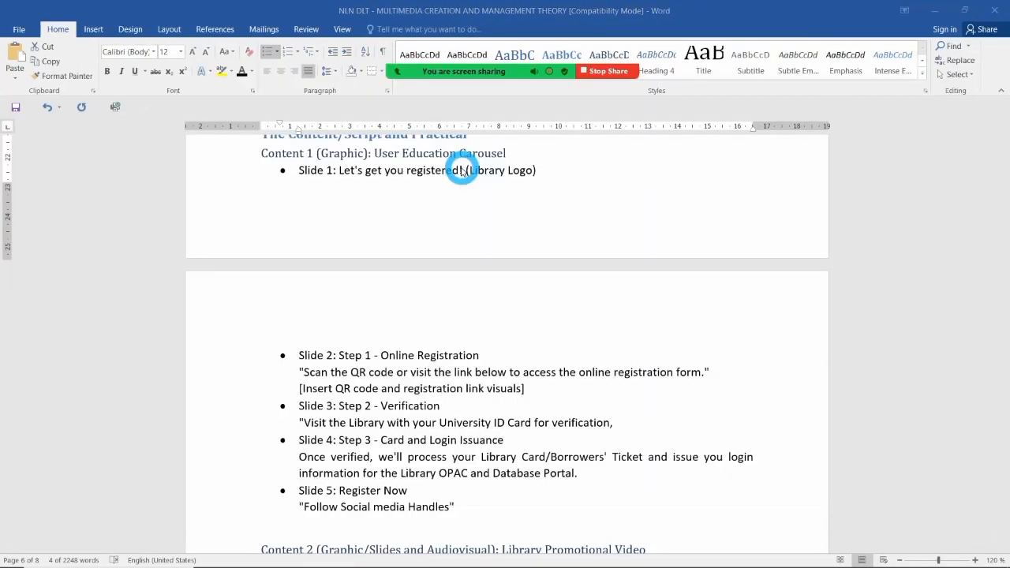
{"action": "key", "text": "alt+Tab"}
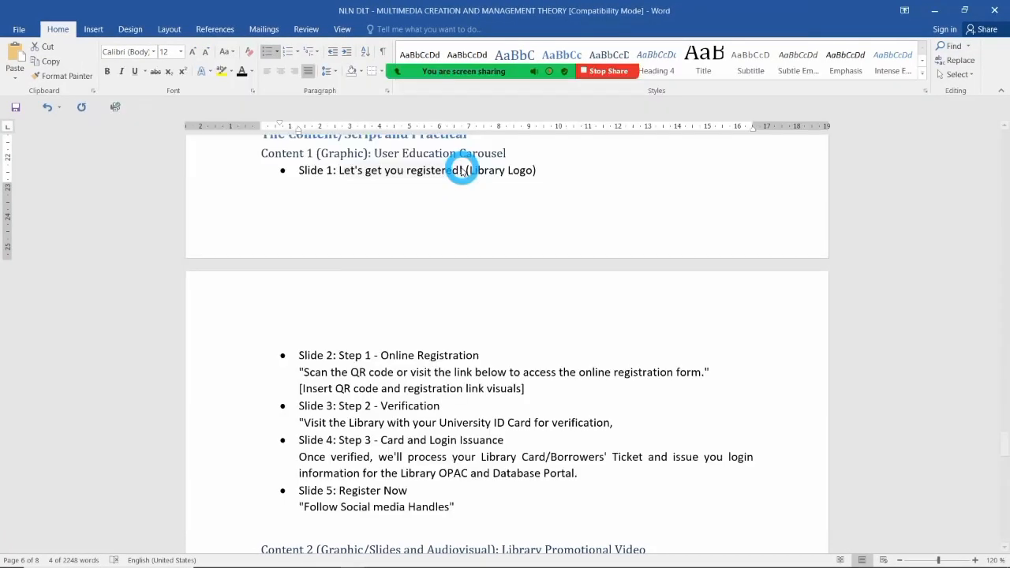
{"action": "left_click", "coordinate": [377, 557]}
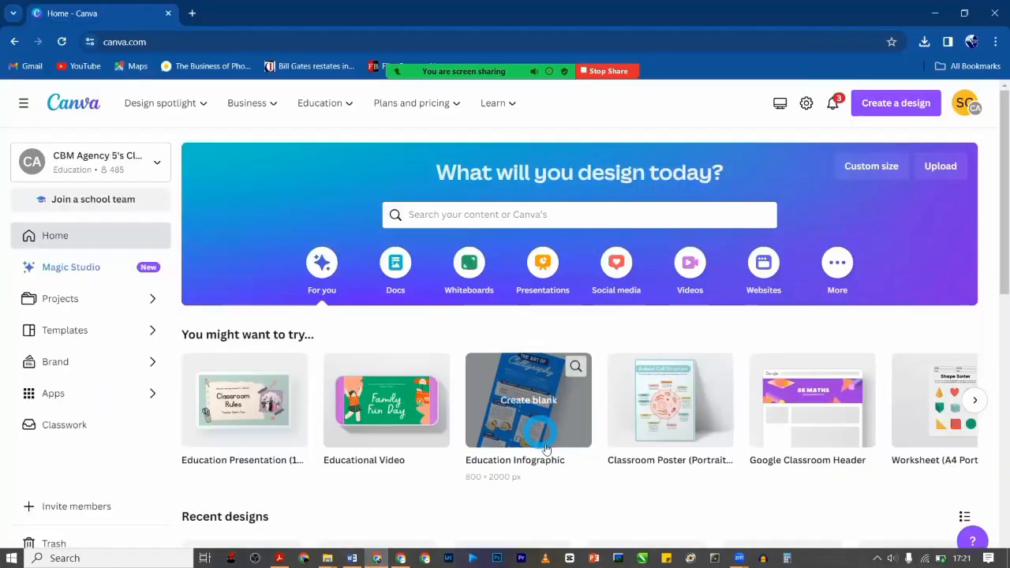
{"action": "left_click", "coordinate": [191, 14]}
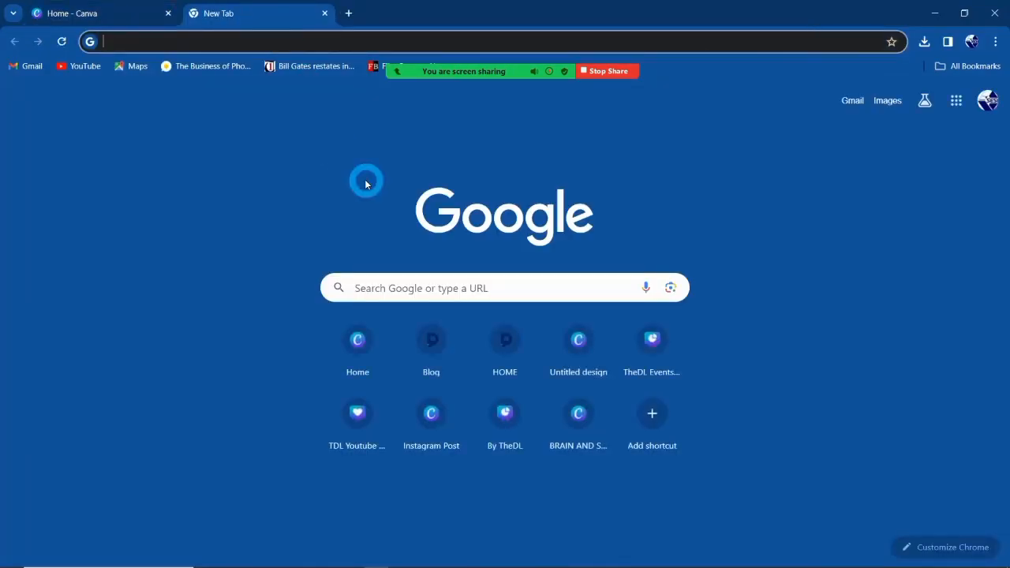
{"action": "type", "text": "www.canva"}
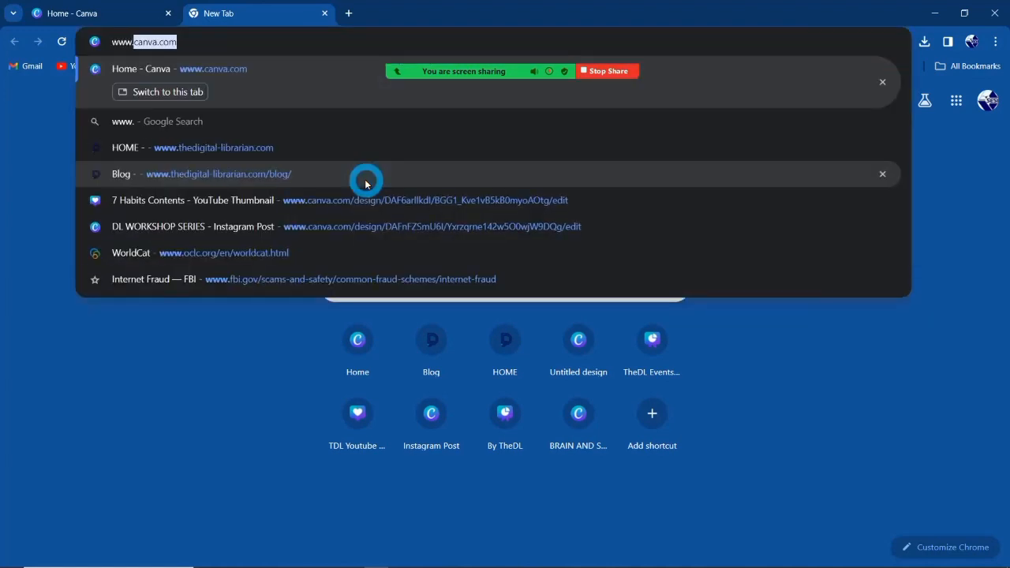
{"action": "type", "text": ".com"}
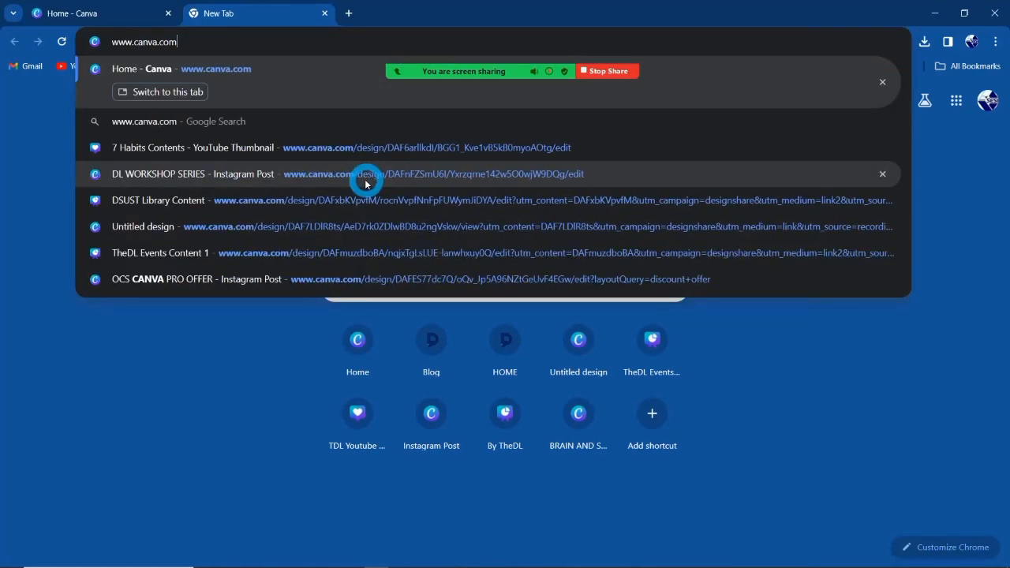
{"action": "key", "text": "Return"}
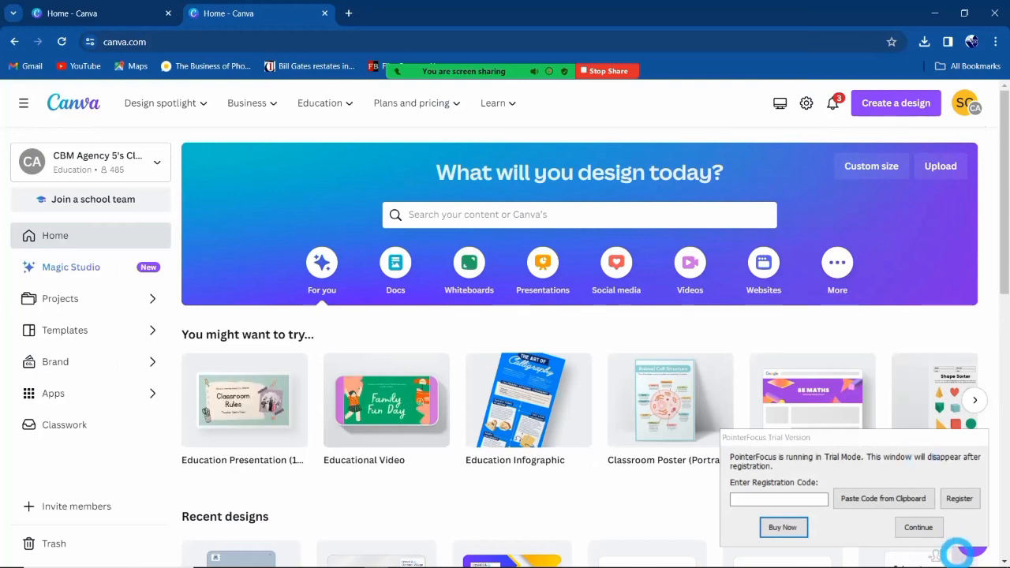
Search Canva's templates for 'instagram carousel'.
{"action": "left_click", "coordinate": [917, 527]}
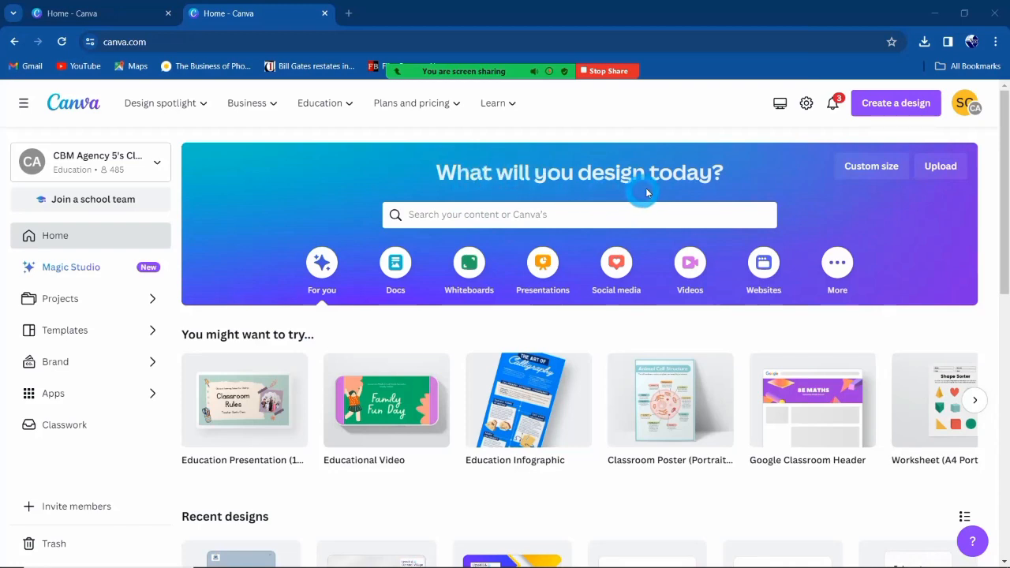
{"action": "left_click", "coordinate": [582, 216]}
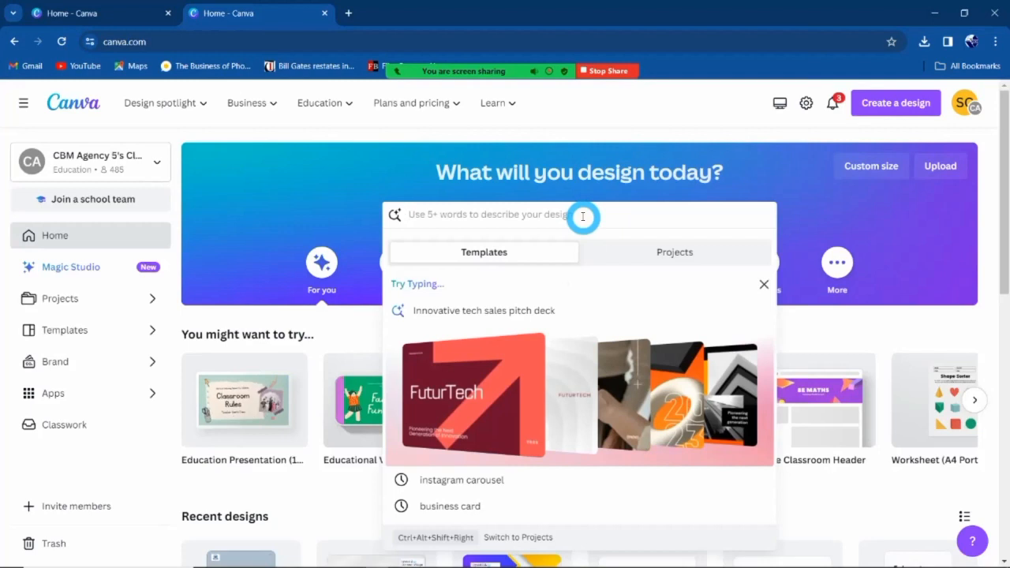
{"action": "type", "text": "car"}
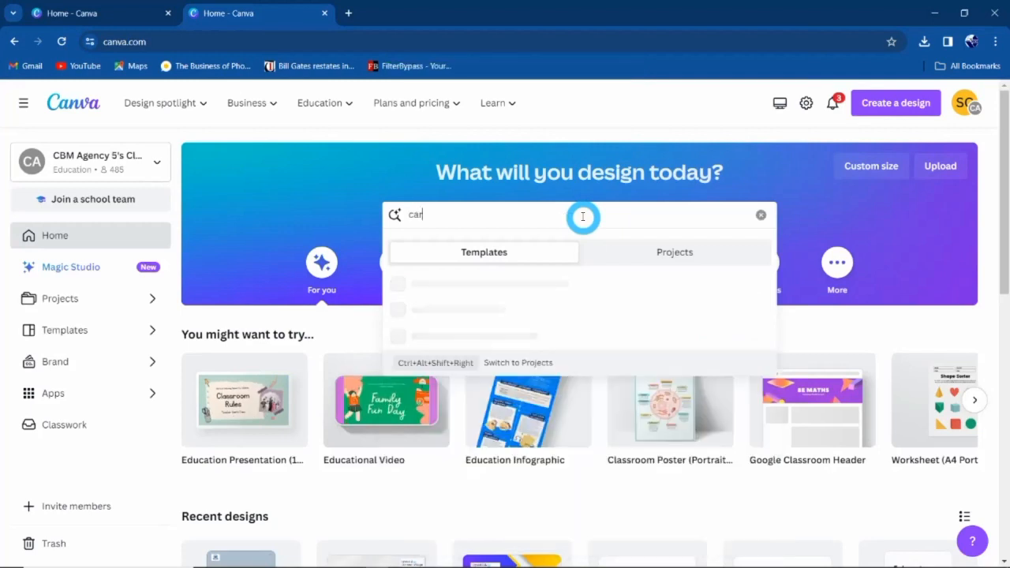
{"action": "type", "text": "ousel"}
{"action": "key", "text": "ctrl+Left"}
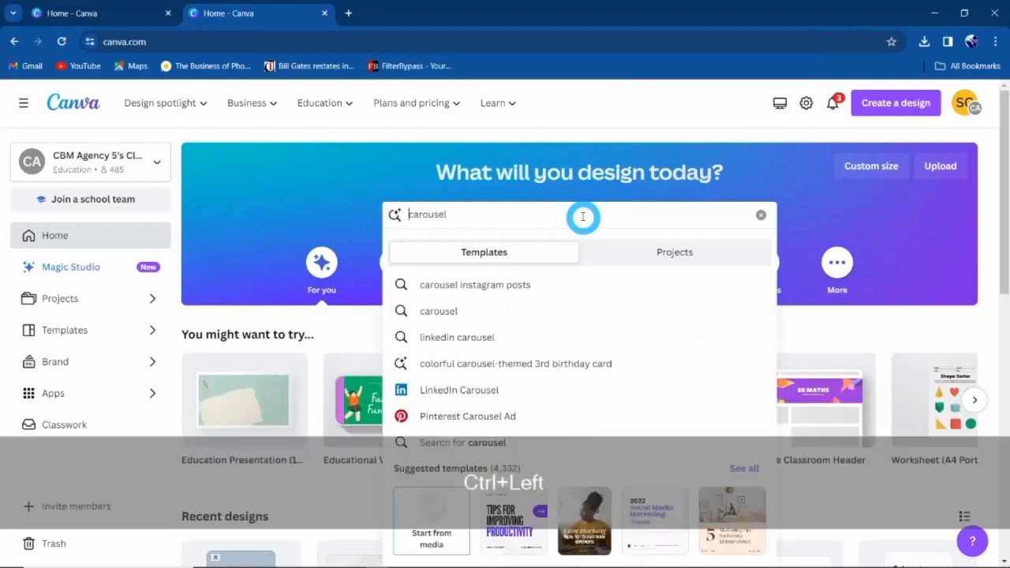
{"action": "type", "text": "instagram"}
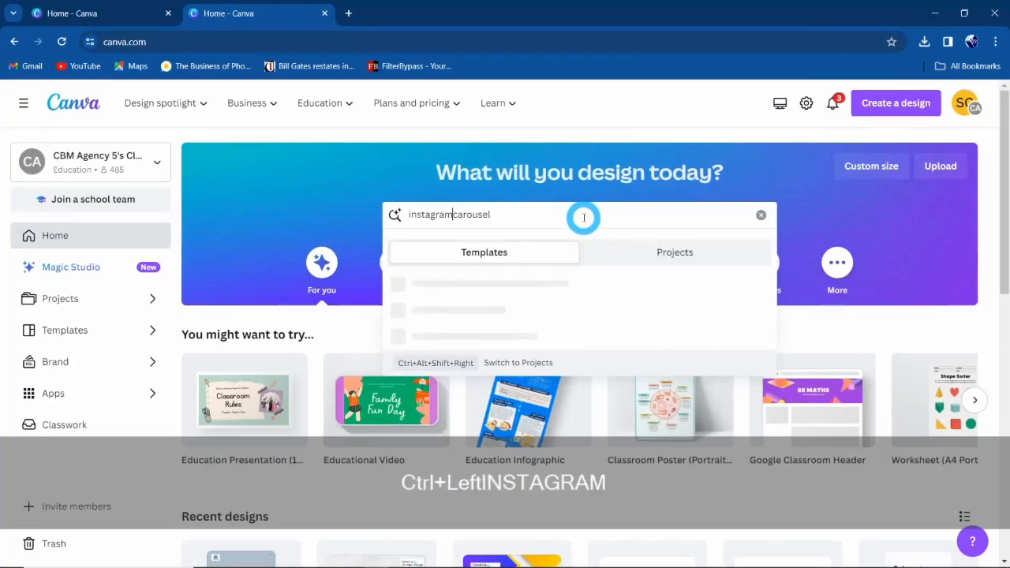
{"action": "key", "text": "Return"}
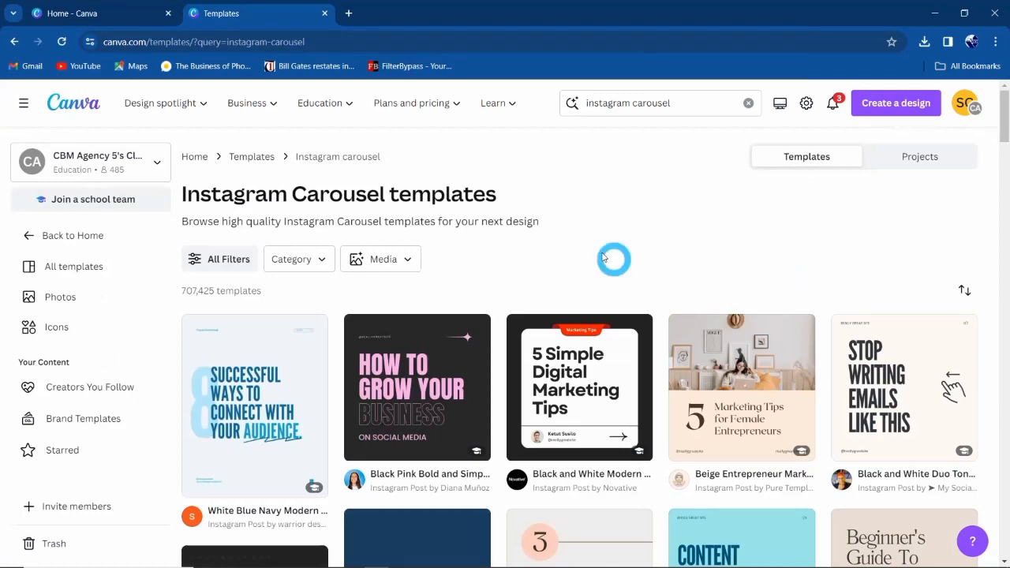
Browse the results and open the Teal and Blue Duo Tone carousel template preview.
{"action": "mouse_move", "coordinate": [298, 330]}
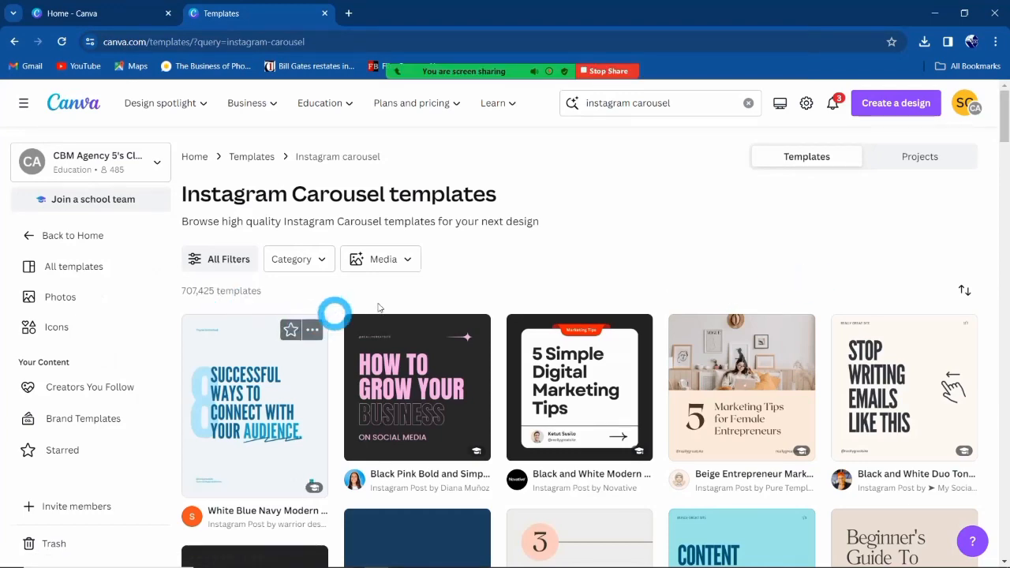
{"action": "scroll", "coordinate": [557, 434], "scroll_direction": "down", "scroll_amount": 2}
{"action": "scroll", "coordinate": [558, 438], "scroll_direction": "down", "scroll_amount": 6}
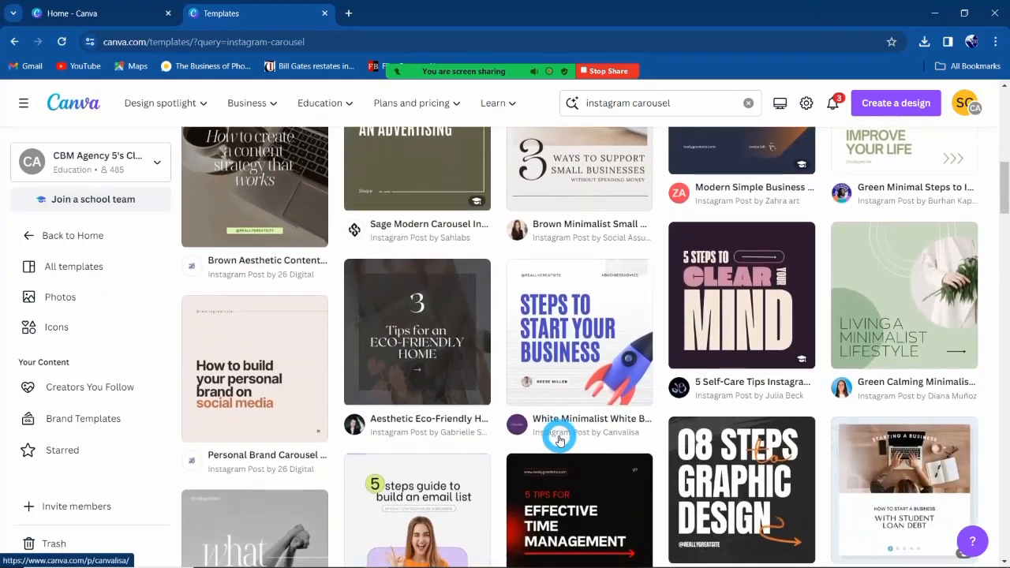
{"action": "scroll", "coordinate": [559, 439], "scroll_direction": "up", "scroll_amount": 5}
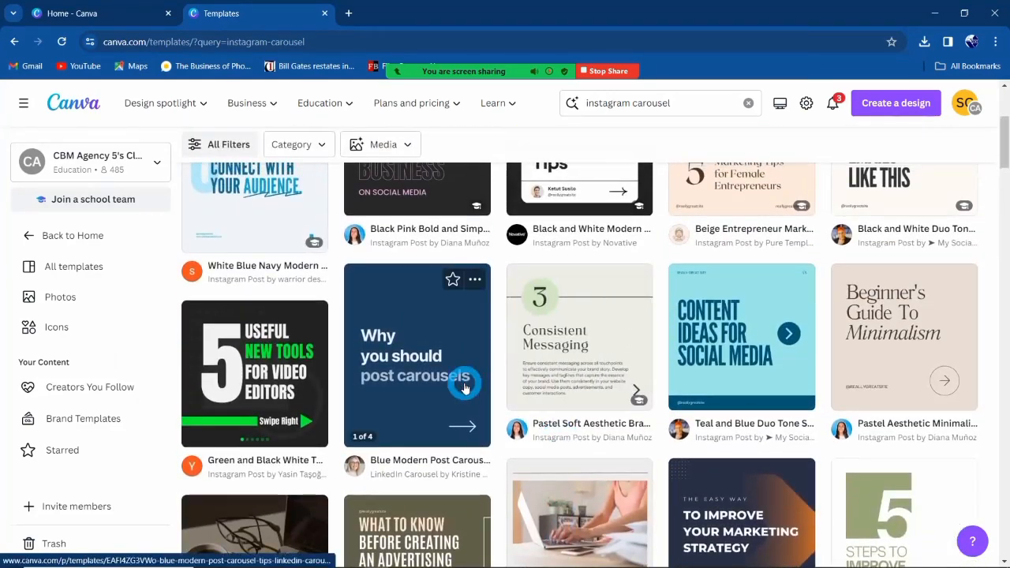
{"action": "scroll", "coordinate": [464, 384], "scroll_direction": "up", "scroll_amount": 1}
{"action": "scroll", "coordinate": [278, 438], "scroll_direction": "down", "scroll_amount": 3}
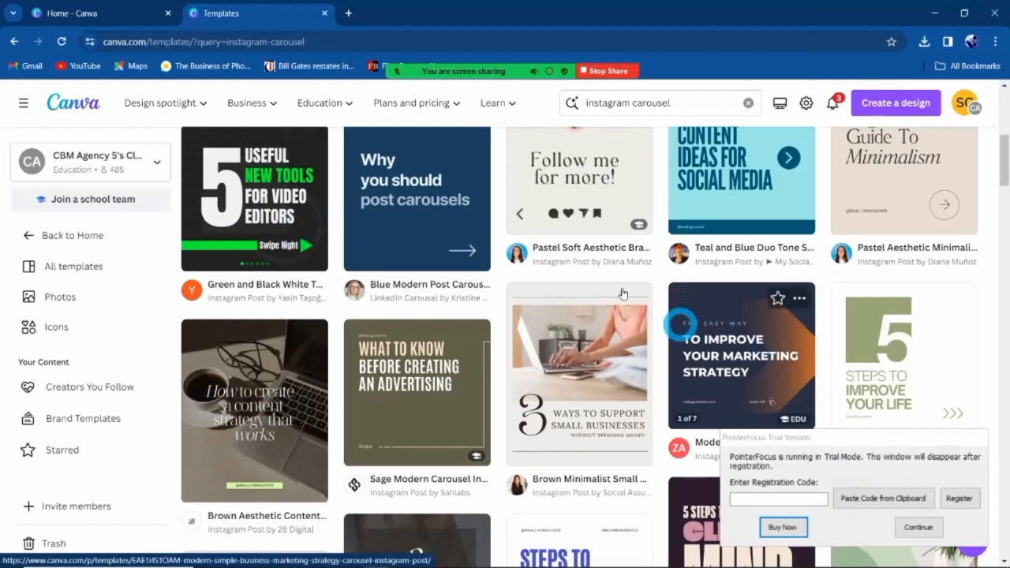
{"action": "scroll", "coordinate": [584, 229], "scroll_direction": "up", "scroll_amount": 1}
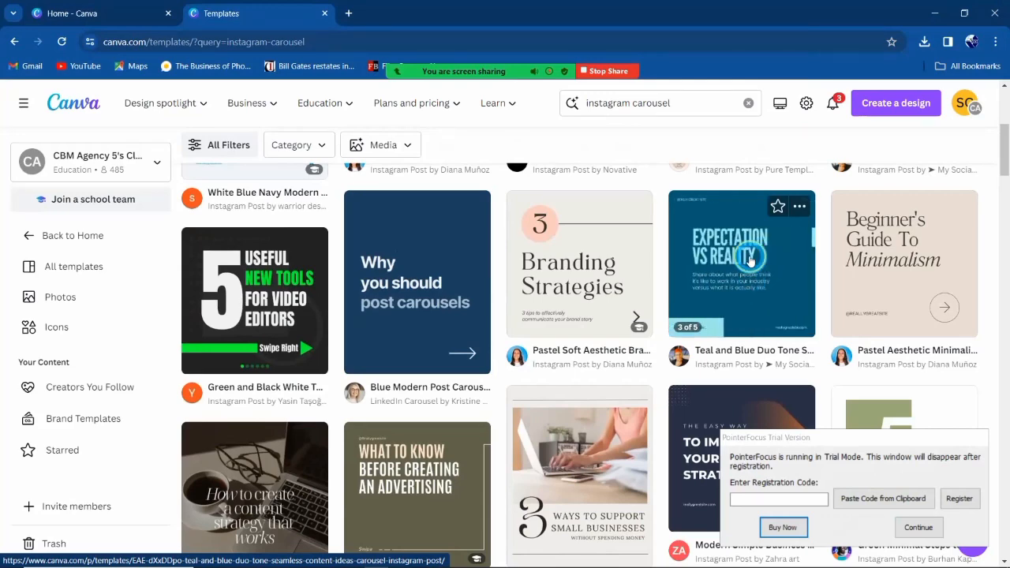
{"action": "left_click", "coordinate": [748, 264]}
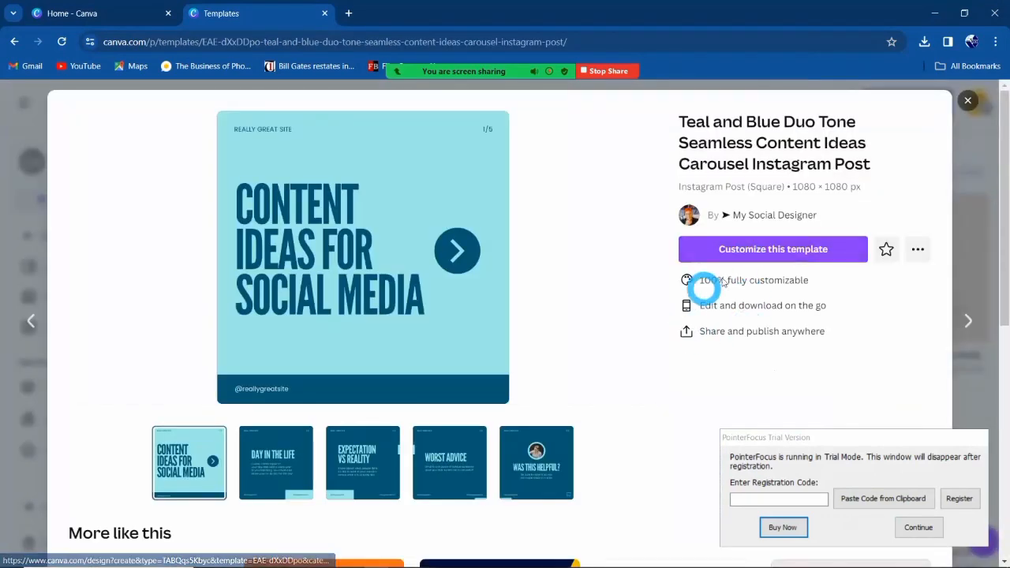
{"action": "left_click", "coordinate": [919, 528]}
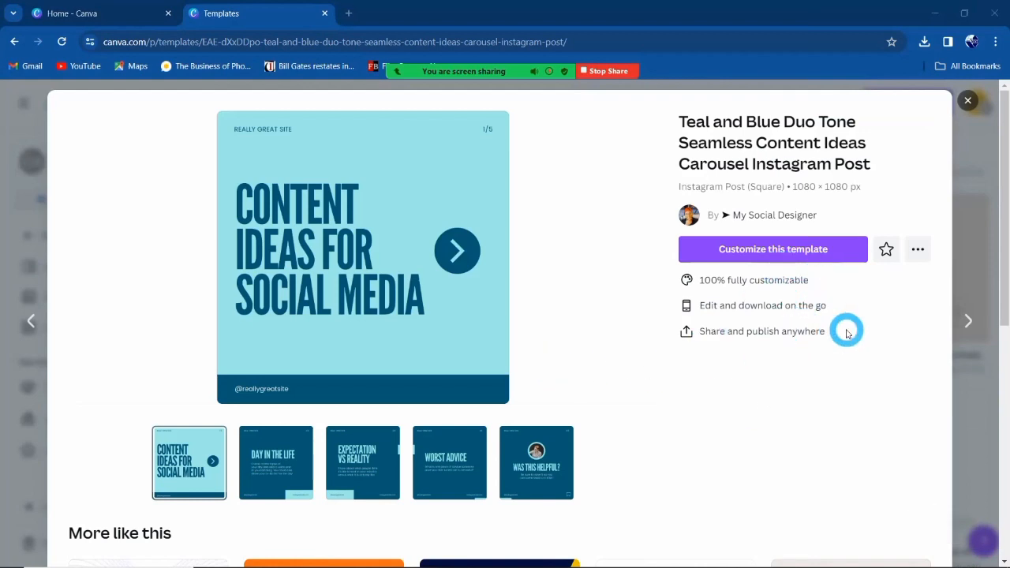
Customize the teal carousel template and retitle the design 'User Education Carousel'.
{"action": "left_click", "coordinate": [773, 255]}
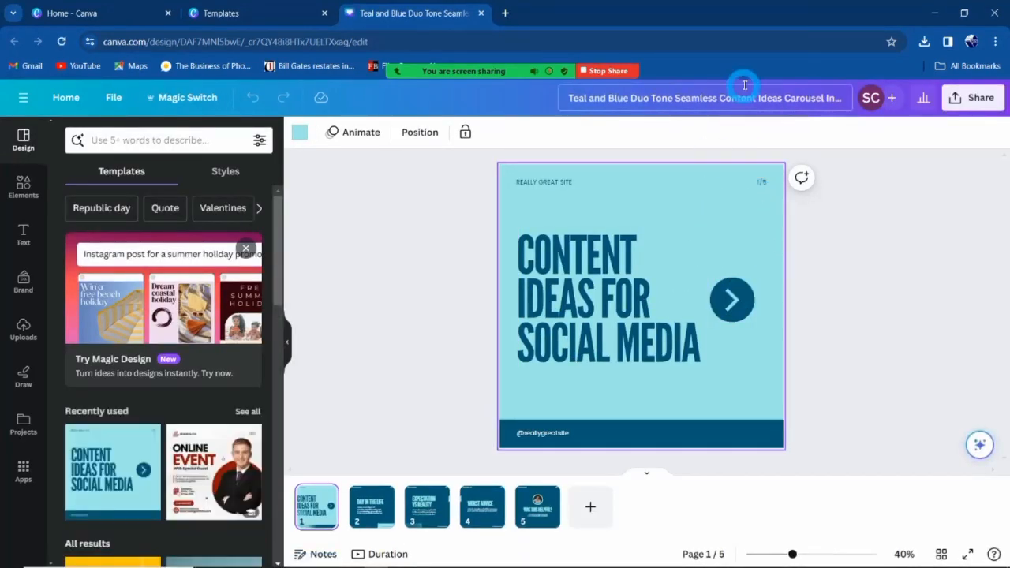
{"action": "left_click", "coordinate": [712, 106]}
{"action": "key", "text": "ctrl+a"}
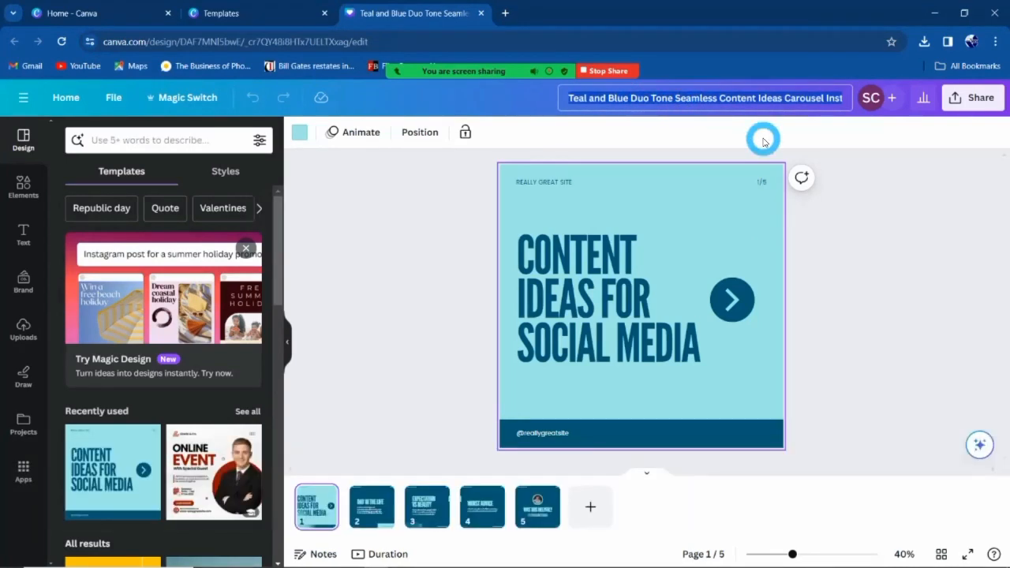
{"action": "type", "text": "User"}
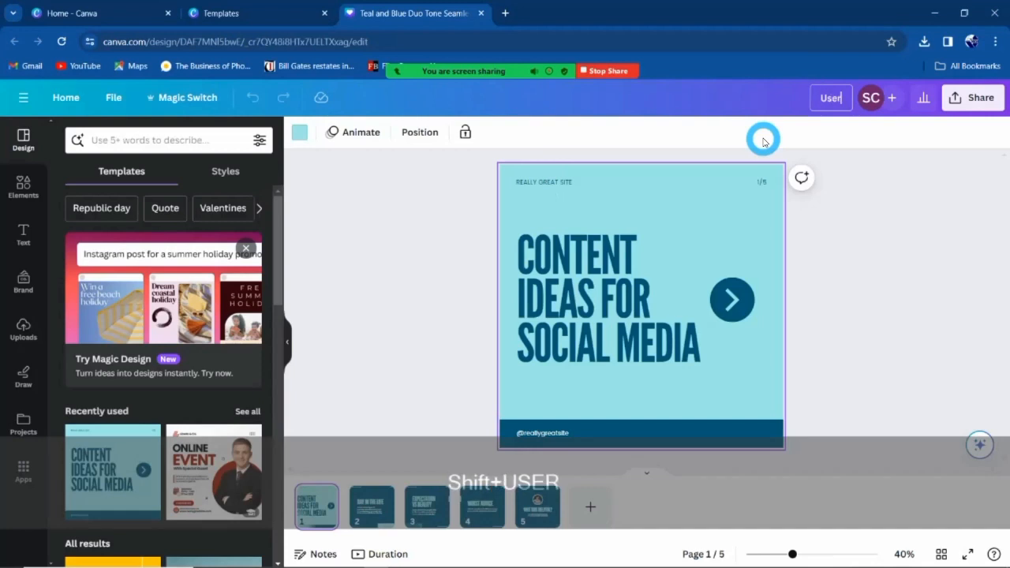
{"action": "type", "text": " Education"}
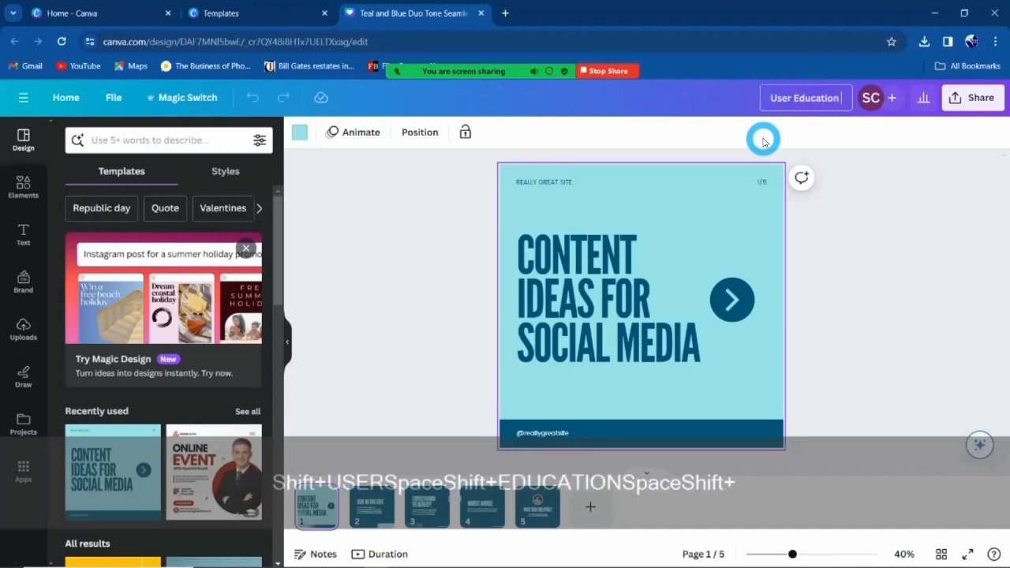
{"action": "type", "text": " Carousel"}
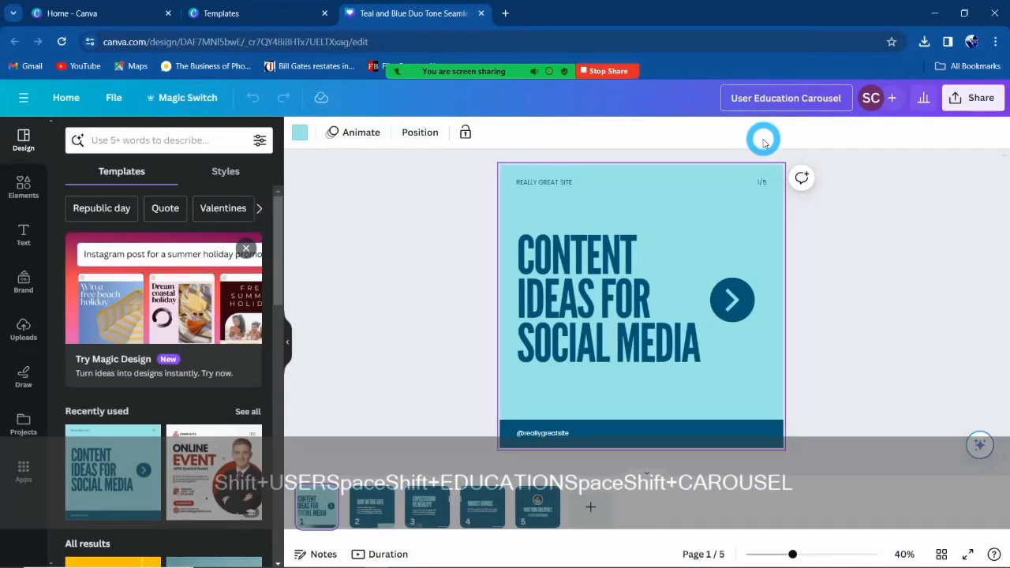
{"action": "left_click", "coordinate": [856, 281]}
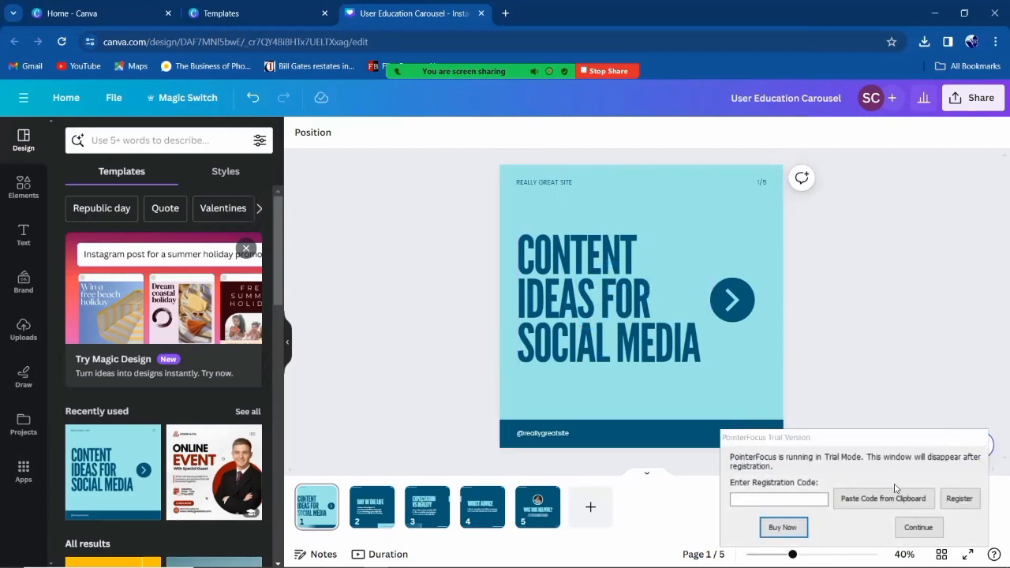
Paste 'Let's get you registered!' as page 1's headline, breaking the line after LET'S.
{"action": "left_click", "coordinate": [916, 527]}
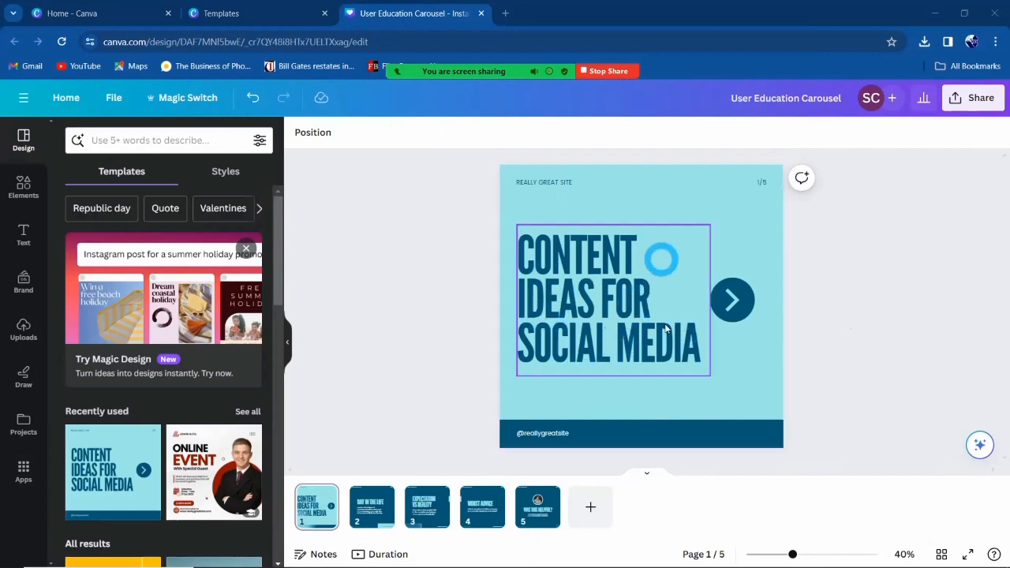
{"action": "double_click", "coordinate": [584, 290]}
{"action": "type", "text": "LET'S GET YOU REGISTERED!"}
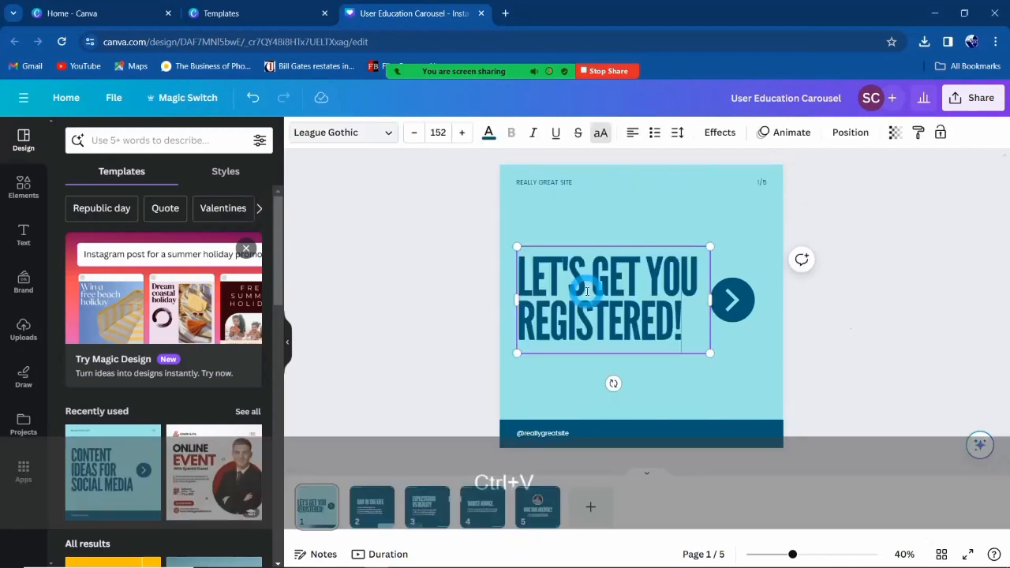
{"action": "key", "text": "shift+Return"}
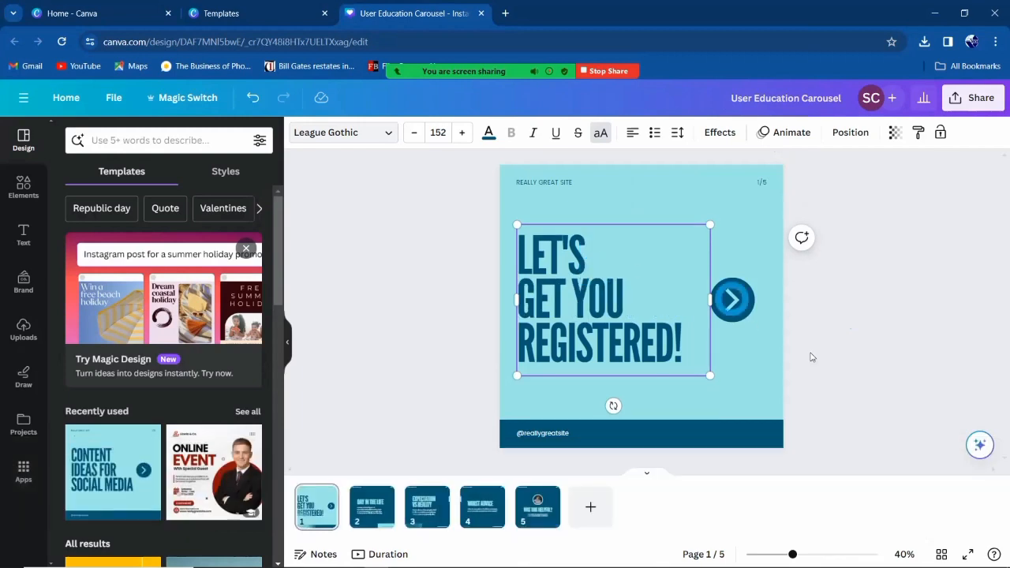
{"action": "left_click", "coordinate": [901, 377]}
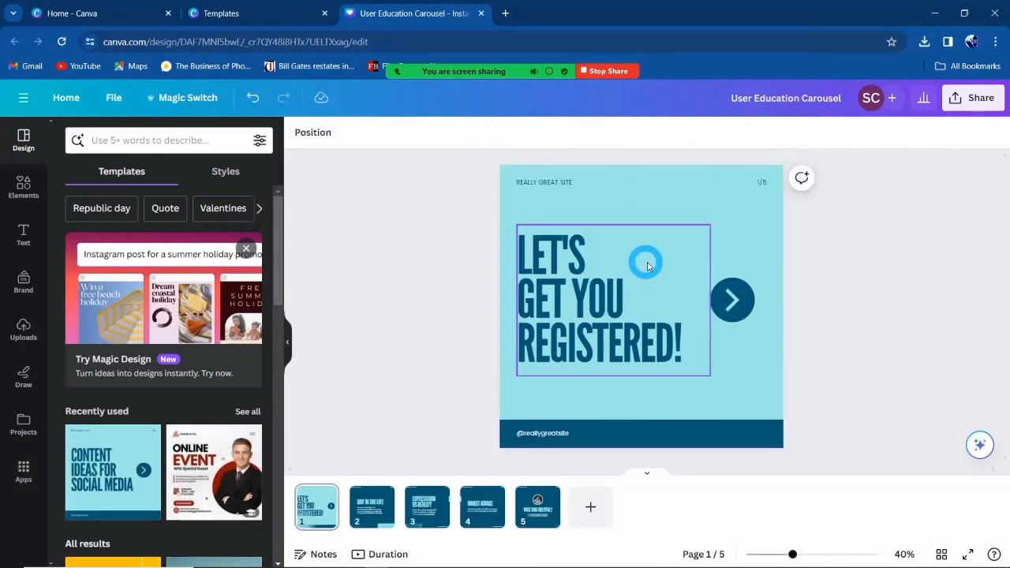
{"action": "left_click", "coordinate": [598, 199]}
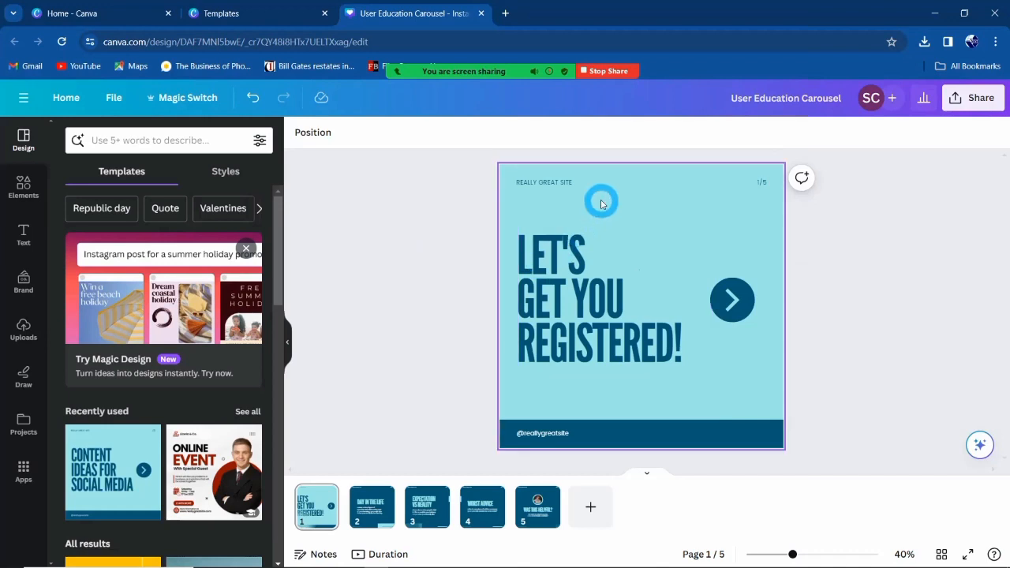
{"action": "left_click", "coordinate": [418, 304]}
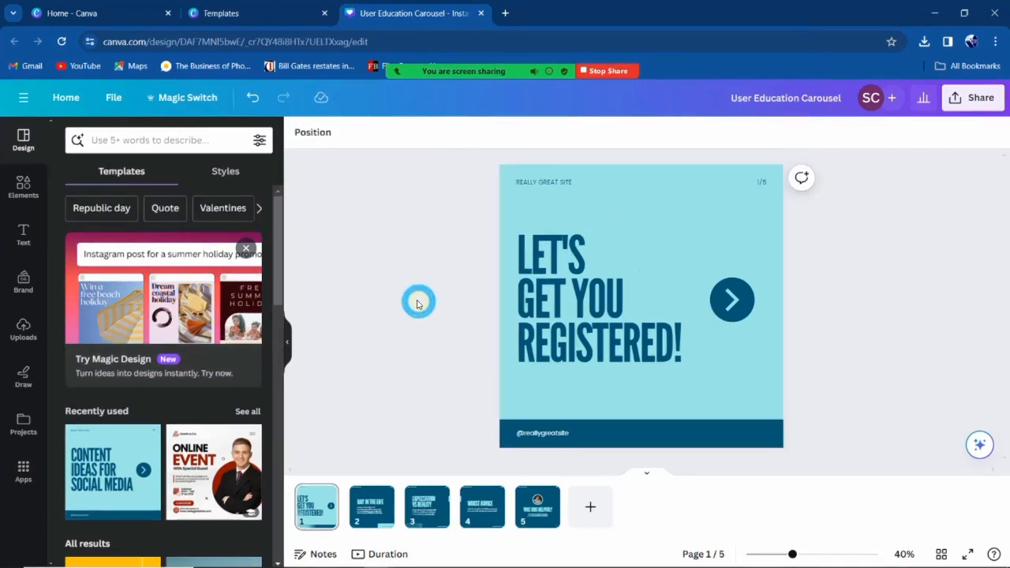
Add the first logo from an uploads search for 'logo' to page 1.
{"action": "left_click", "coordinate": [24, 334]}
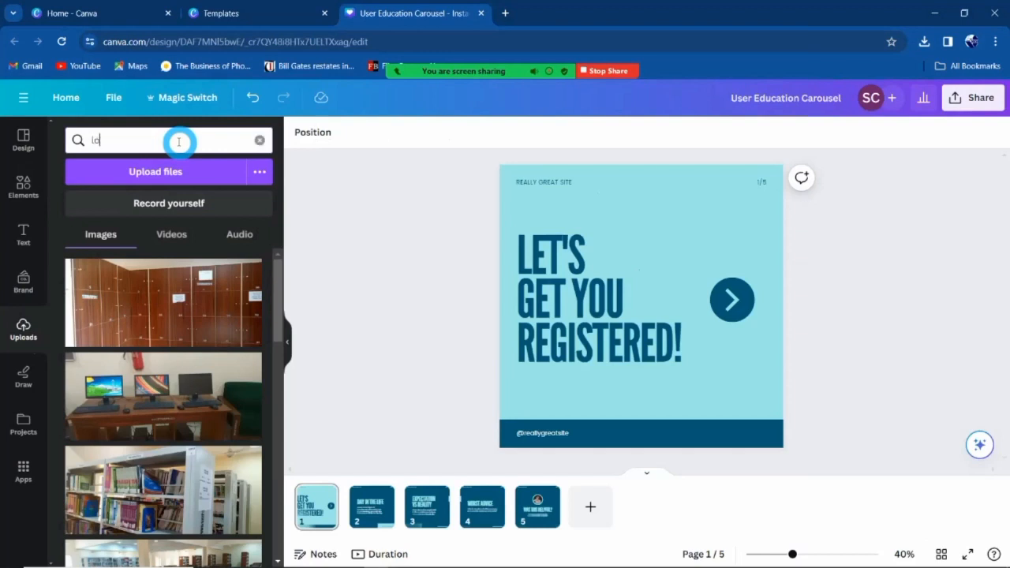
{"action": "key", "text": "Return"}
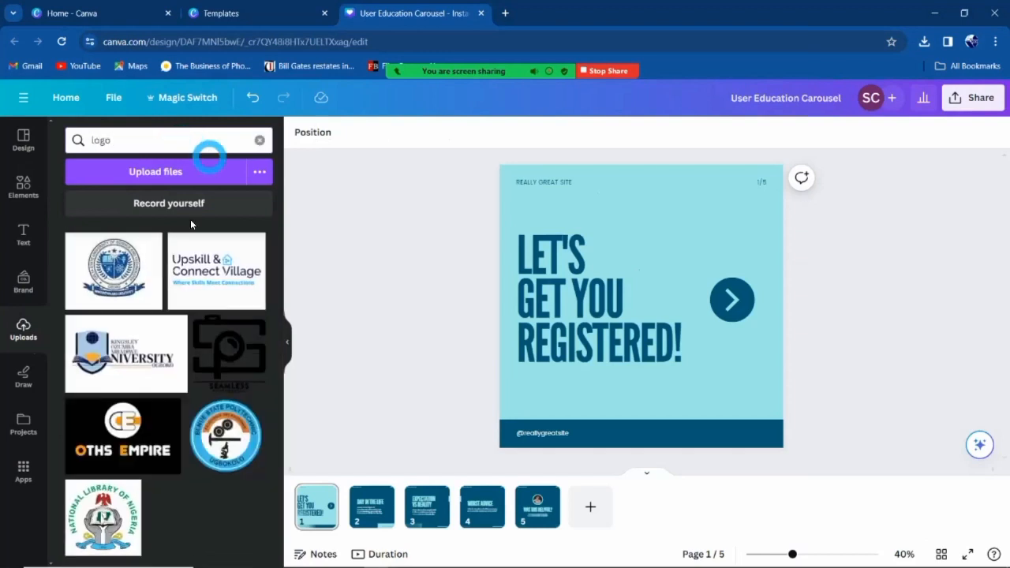
{"action": "left_click", "coordinate": [115, 269]}
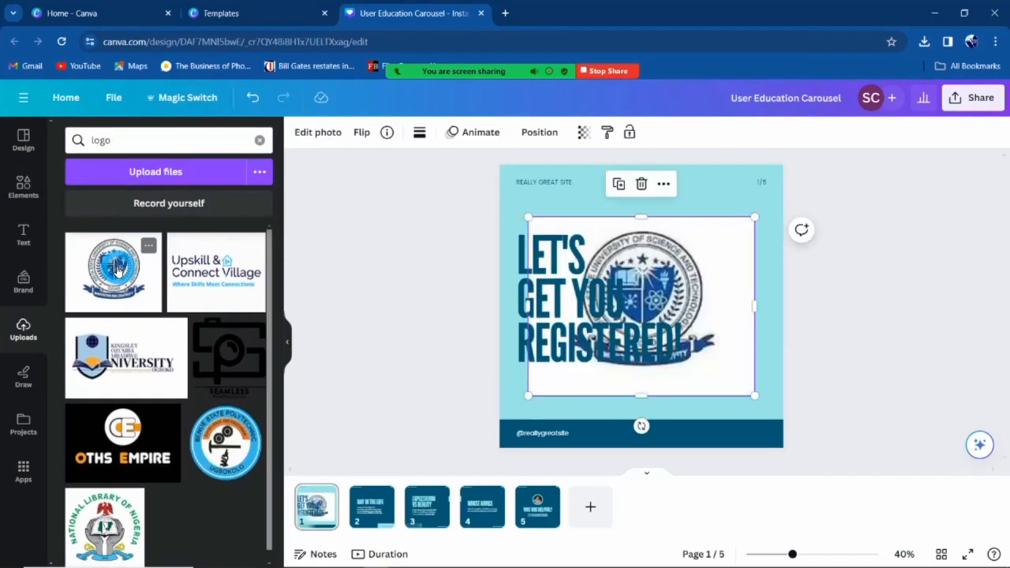
{"action": "left_click", "coordinate": [260, 140]}
{"action": "left_click", "coordinate": [400, 239]}
{"action": "left_click_drag", "start_coordinate": [732, 240], "coordinate": [745, 202]}
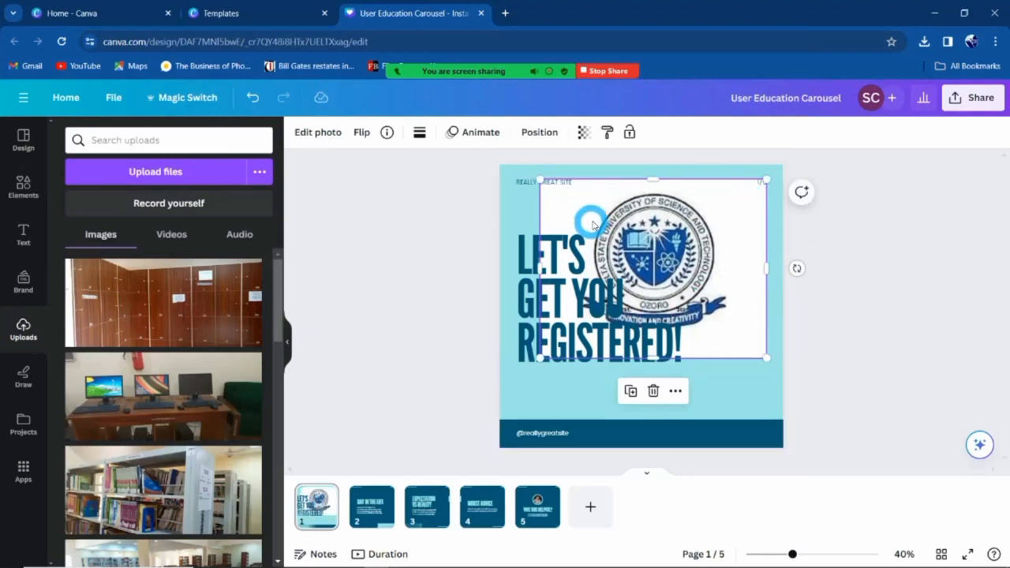
{"action": "left_click_drag", "start_coordinate": [637, 207], "coordinate": [655, 227]}
Delete the REALLY GREAT SITE text and shrink the logo into the top-left corner.
{"action": "left_click", "coordinate": [541, 183]}
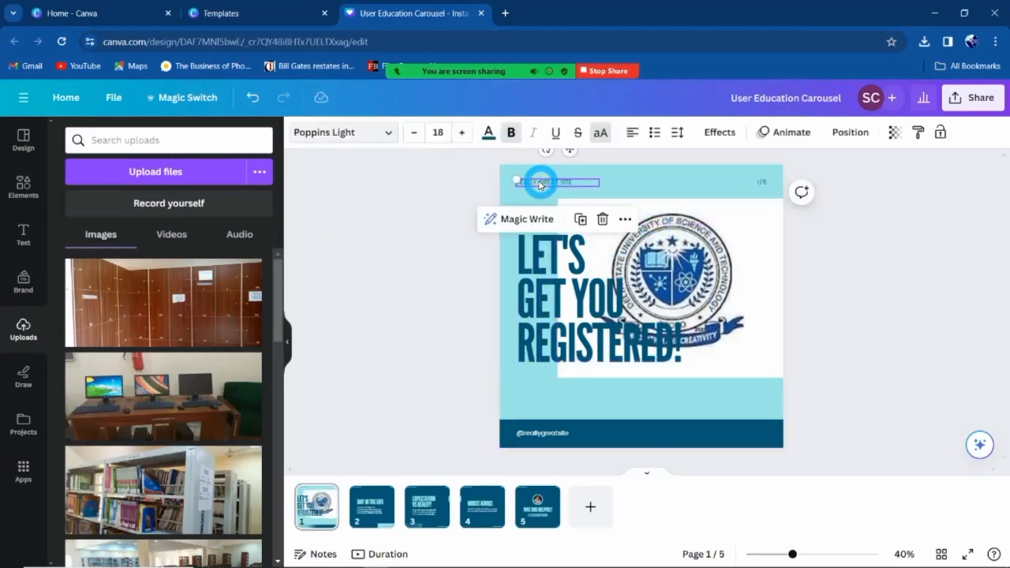
{"action": "key", "text": "Delete"}
{"action": "left_click", "coordinate": [746, 341]}
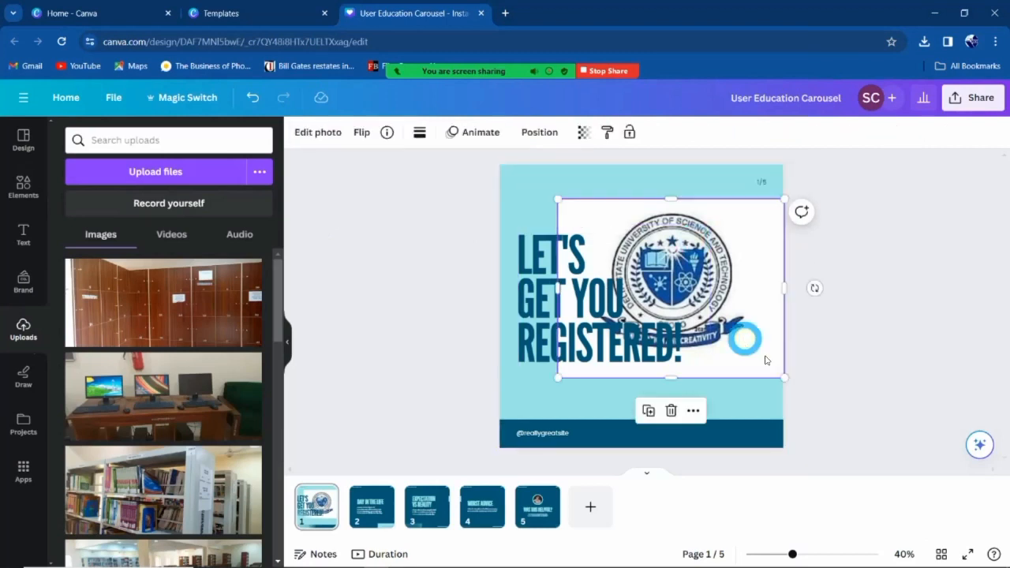
{"action": "left_click_drag", "start_coordinate": [783, 377], "coordinate": [636, 261]}
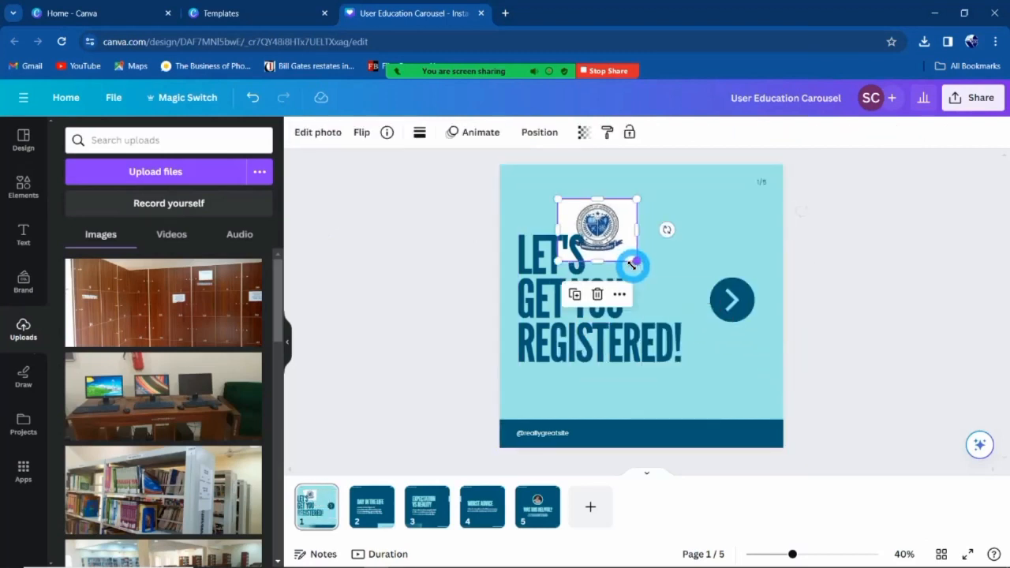
{"action": "left_click_drag", "start_coordinate": [617, 211], "coordinate": [568, 182]}
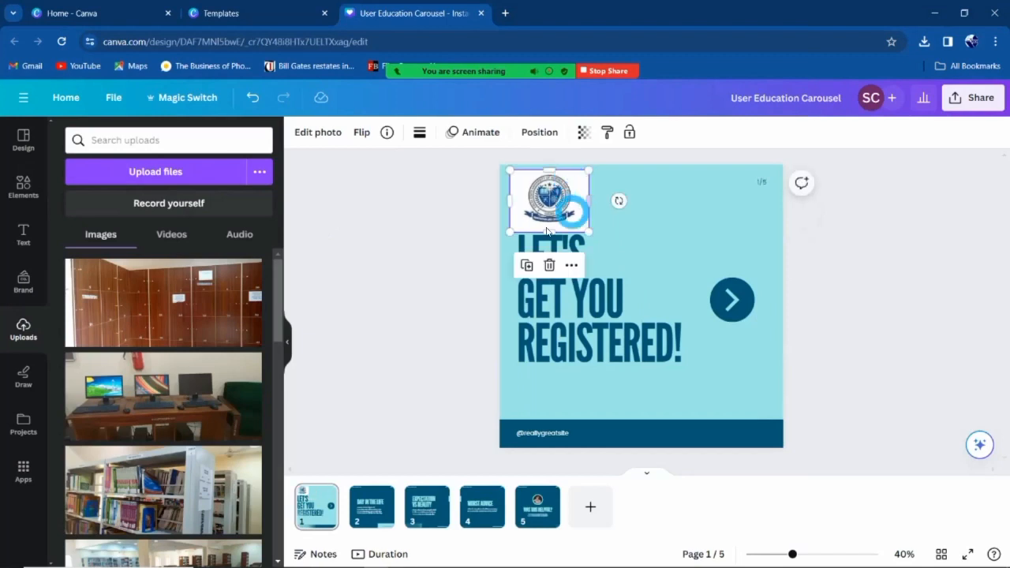
{"action": "left_click_drag", "start_coordinate": [511, 229], "coordinate": [544, 195]}
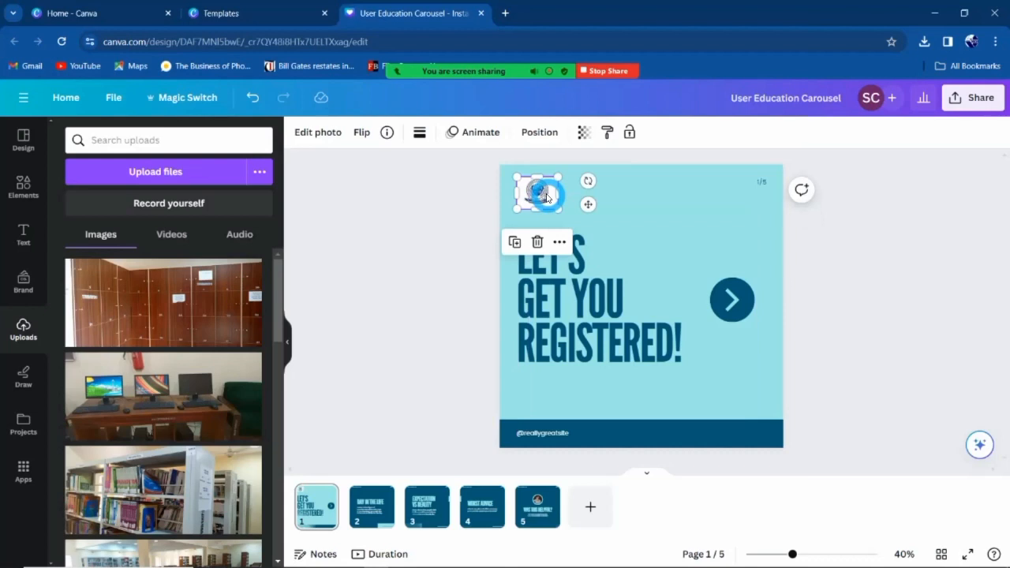
{"action": "left_click", "coordinate": [476, 239]}
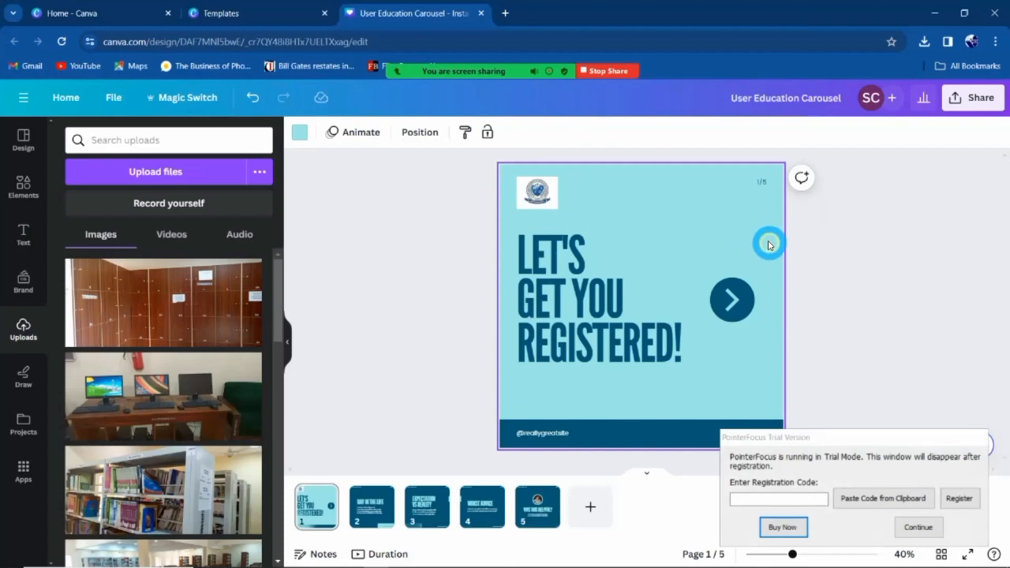
Make the slide background white and recolour the bottom bar #1d4583 on all pages.
{"action": "left_click", "coordinate": [300, 138]}
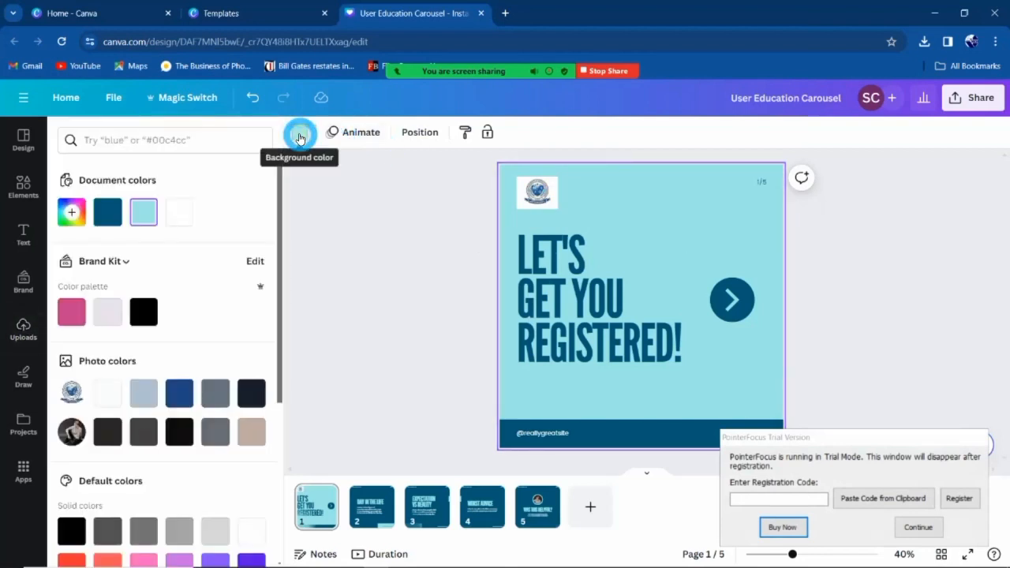
{"action": "left_click", "coordinate": [179, 213]}
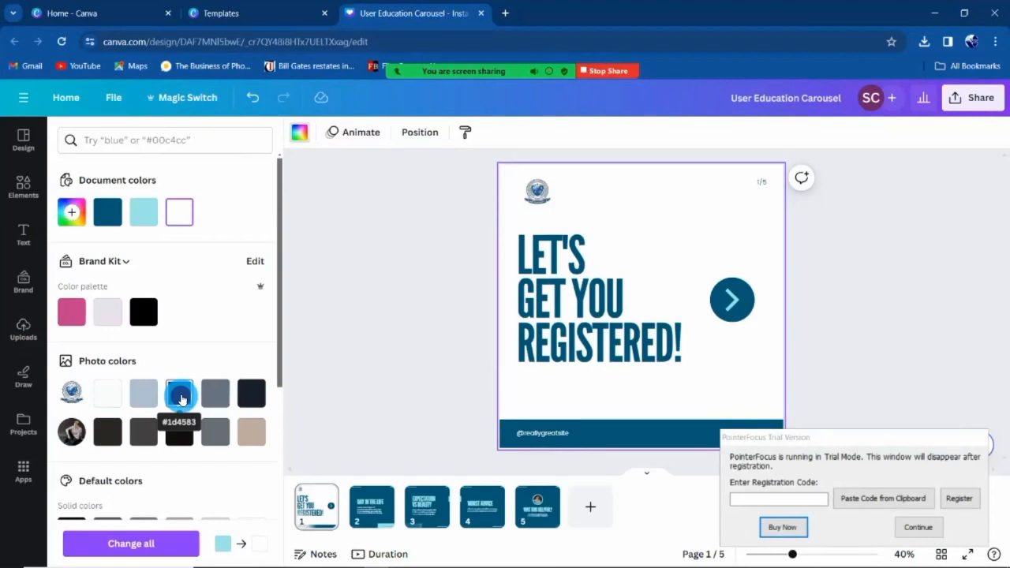
{"action": "left_click", "coordinate": [636, 439]}
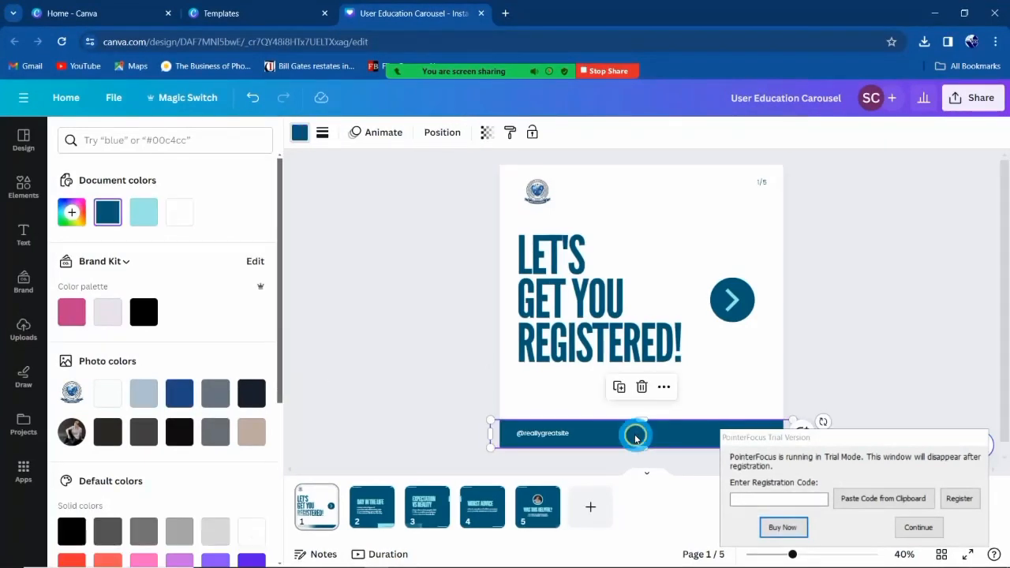
{"action": "left_click", "coordinate": [174, 402]}
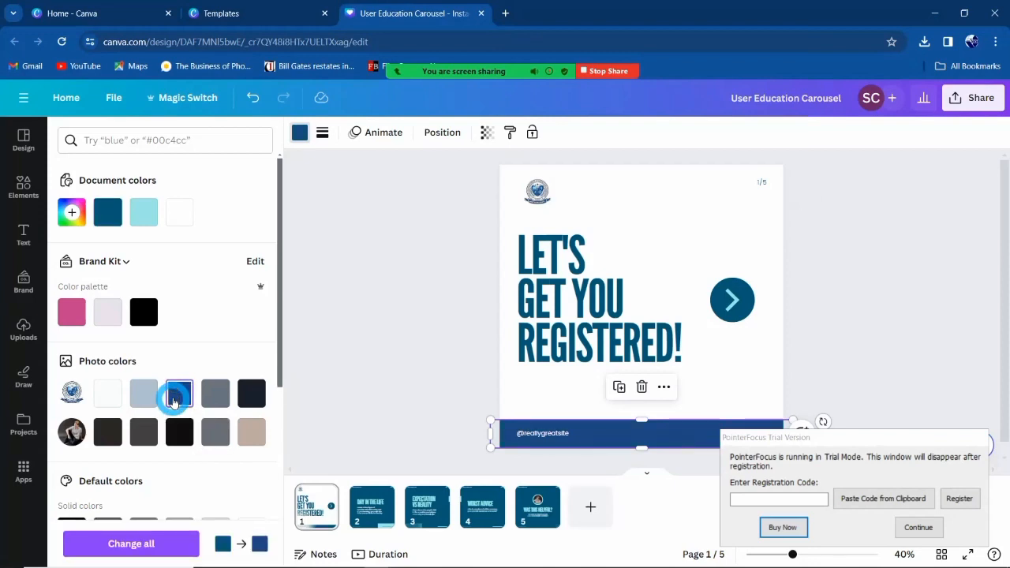
{"action": "left_click", "coordinate": [152, 546]}
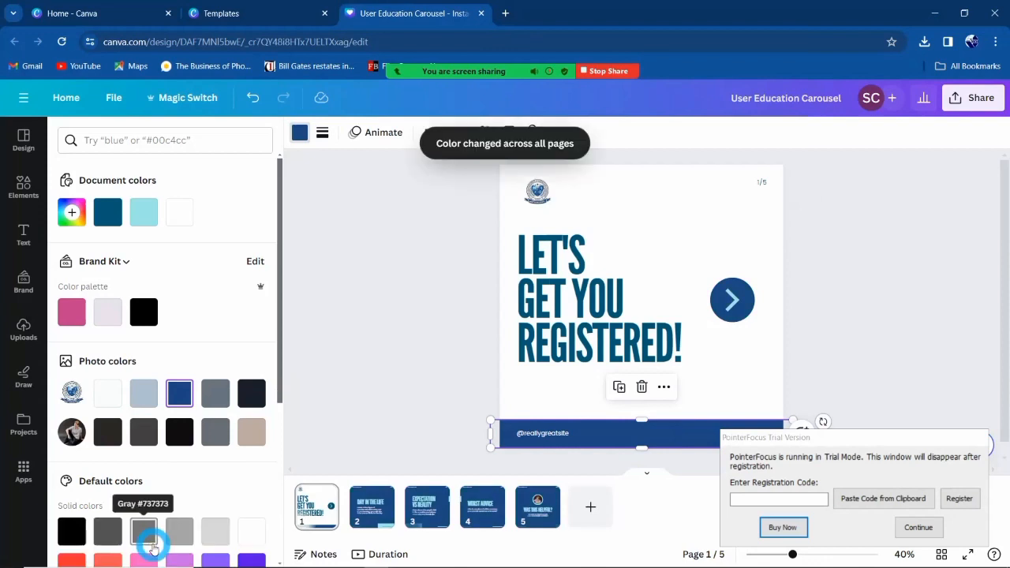
Check the pages, then recolour the headline text #1d4583 across all pages.
{"action": "left_click", "coordinate": [379, 519]}
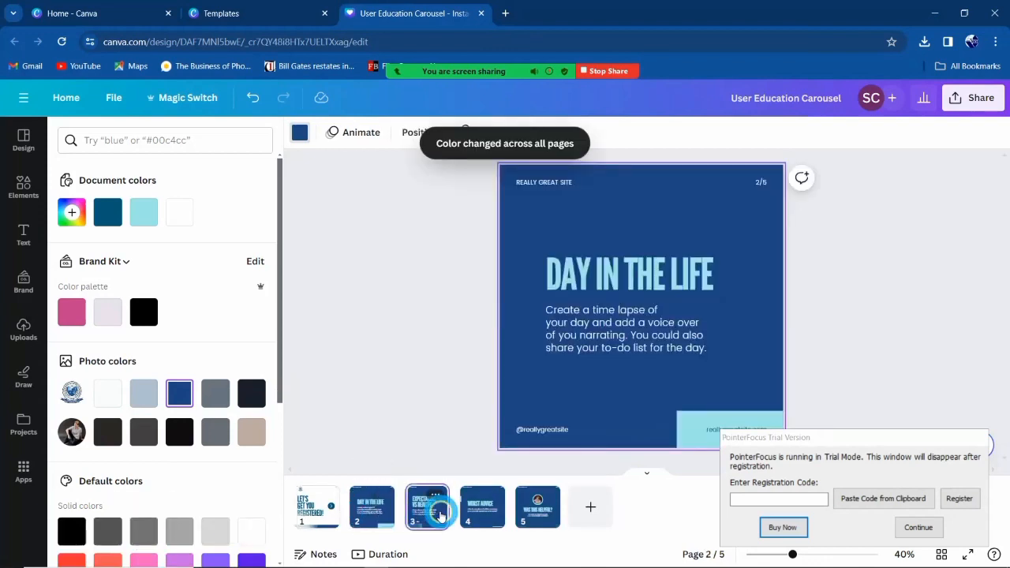
{"action": "left_click", "coordinate": [440, 517]}
{"action": "left_click", "coordinate": [482, 509]}
{"action": "left_click", "coordinate": [537, 509]}
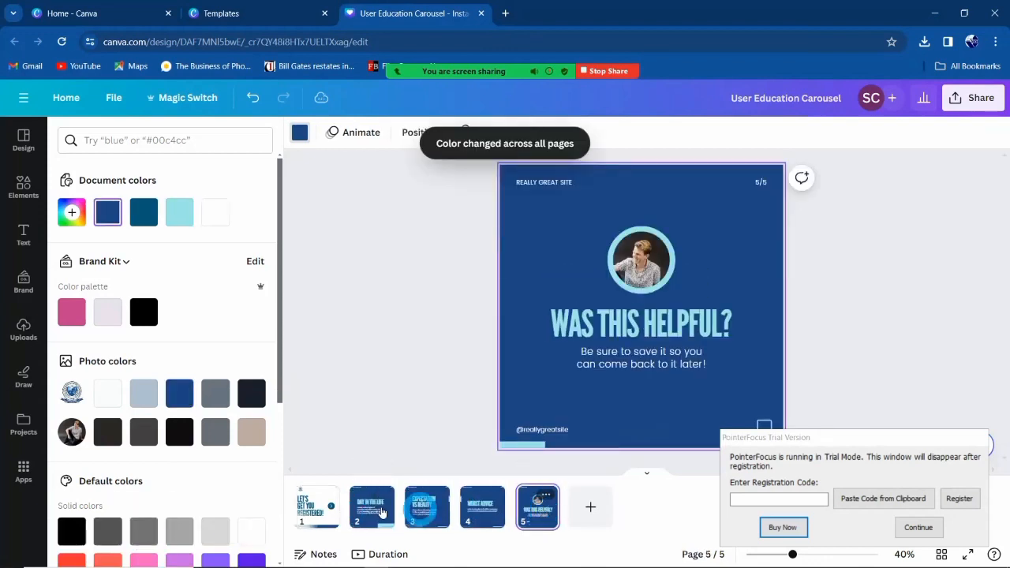
{"action": "left_click", "coordinate": [316, 507]}
{"action": "left_click", "coordinate": [580, 312]}
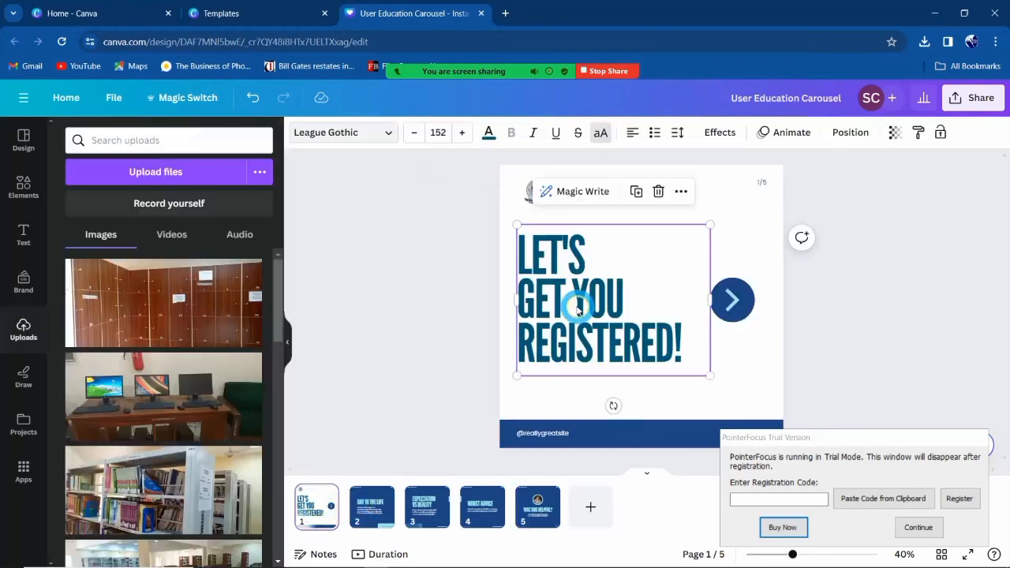
{"action": "left_click", "coordinate": [489, 134]}
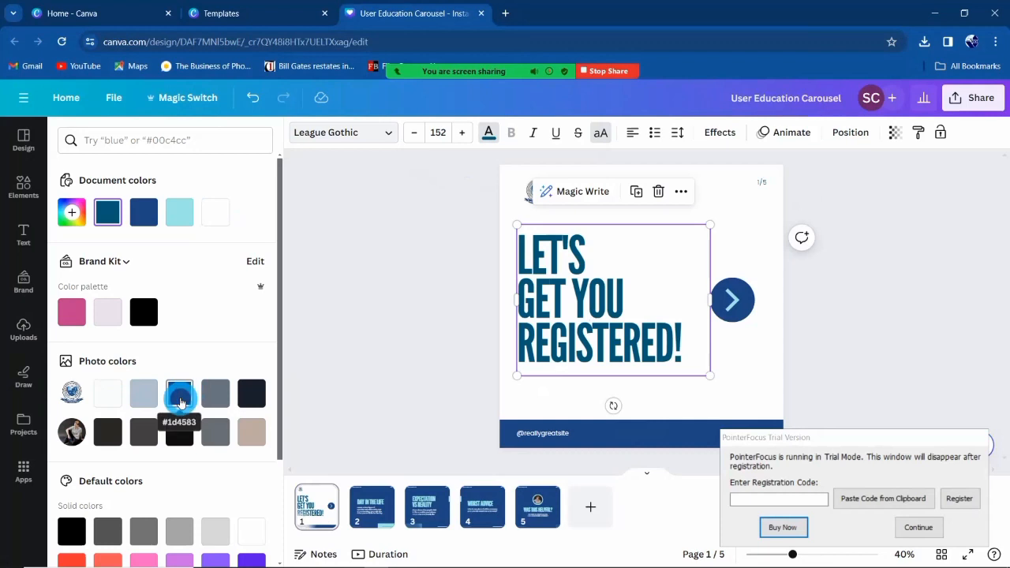
{"action": "left_click", "coordinate": [180, 398]}
{"action": "left_click", "coordinate": [132, 543]}
{"action": "left_click", "coordinate": [835, 298]}
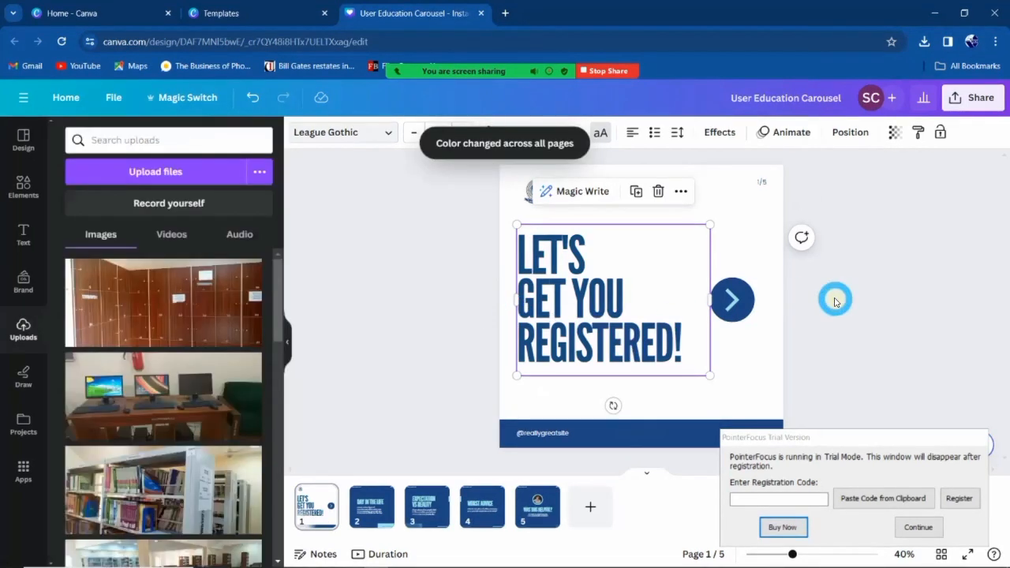
{"action": "left_click", "coordinate": [933, 541]}
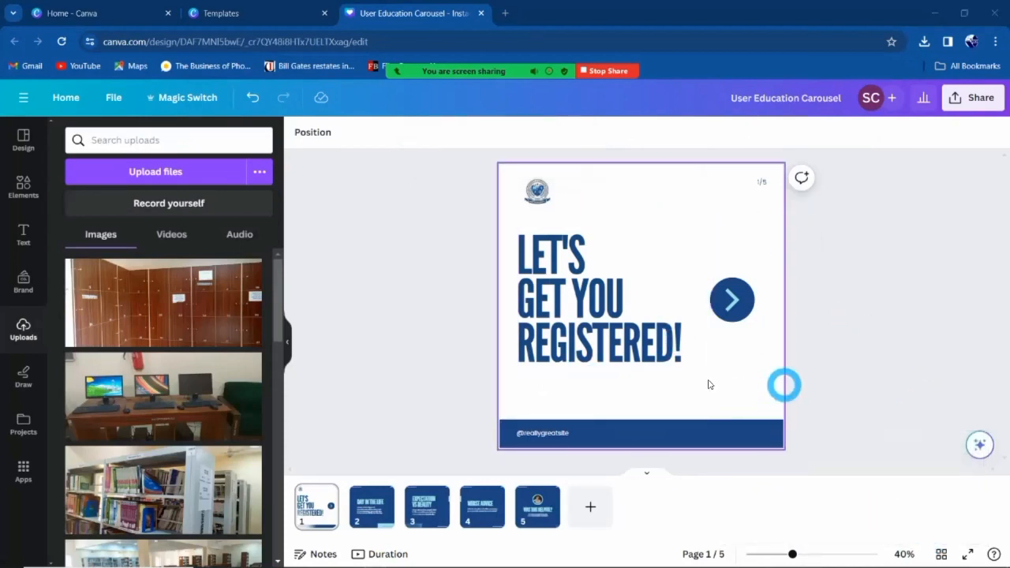
Change page 1's footer to 'Follow' plus the library's handle at 28 pt, nudged into place.
{"action": "left_click", "coordinate": [547, 436]}
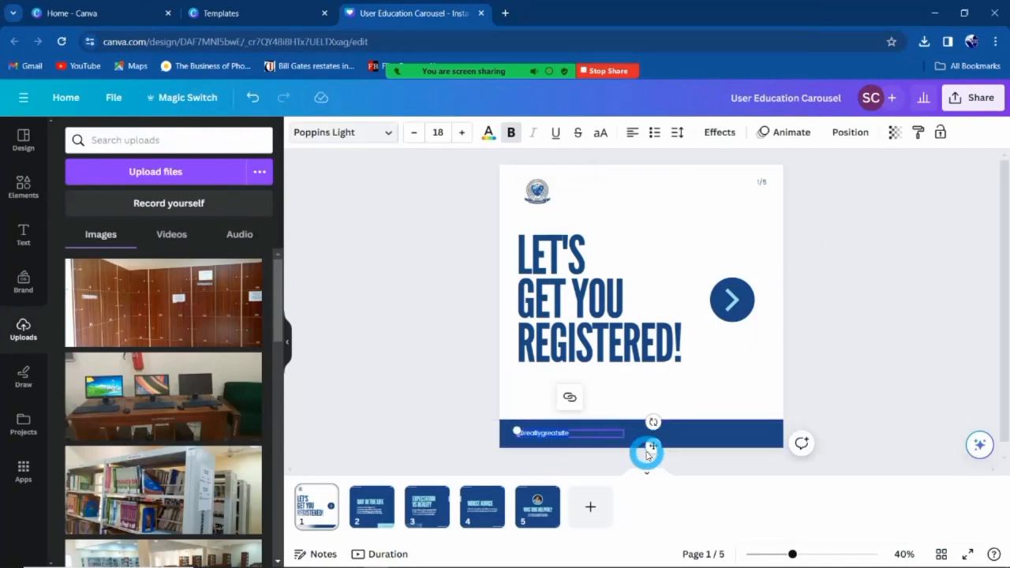
{"action": "type", "text": "FOllow @"}
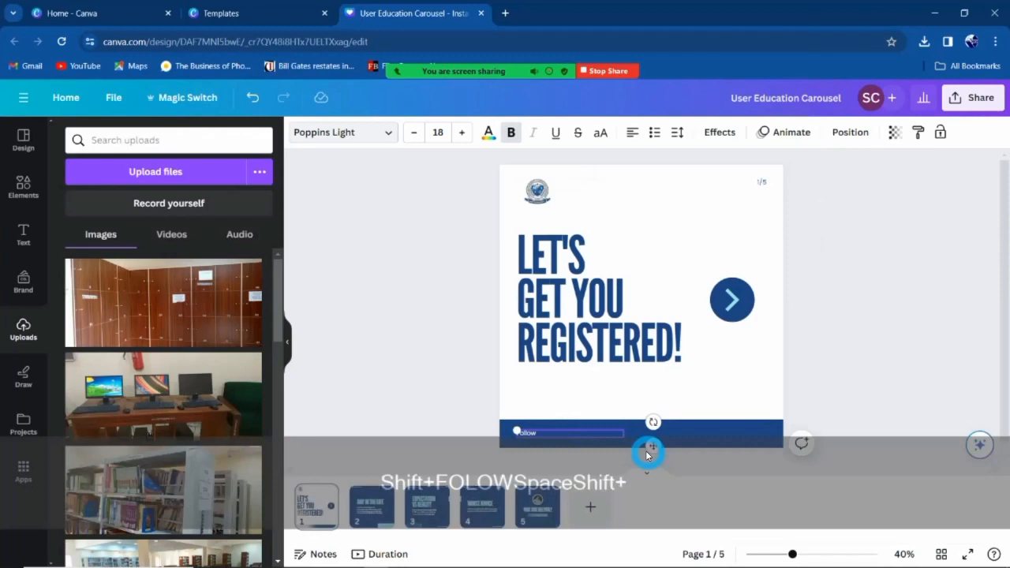
{"action": "type", "text": "lib"}
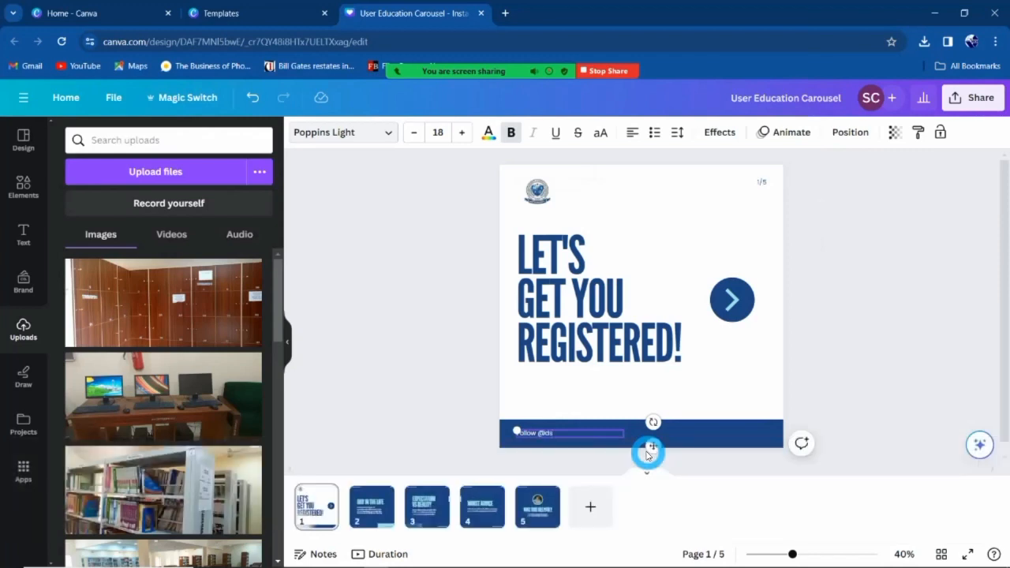
{"action": "type", "text": "rary"}
{"action": "left_click", "coordinate": [532, 423]}
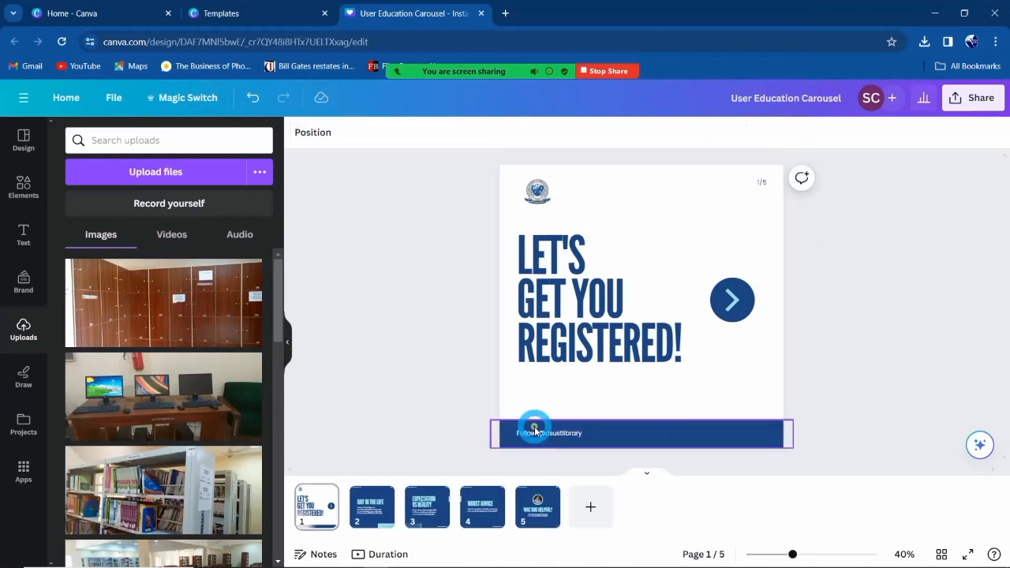
{"action": "left_click", "coordinate": [536, 433]}
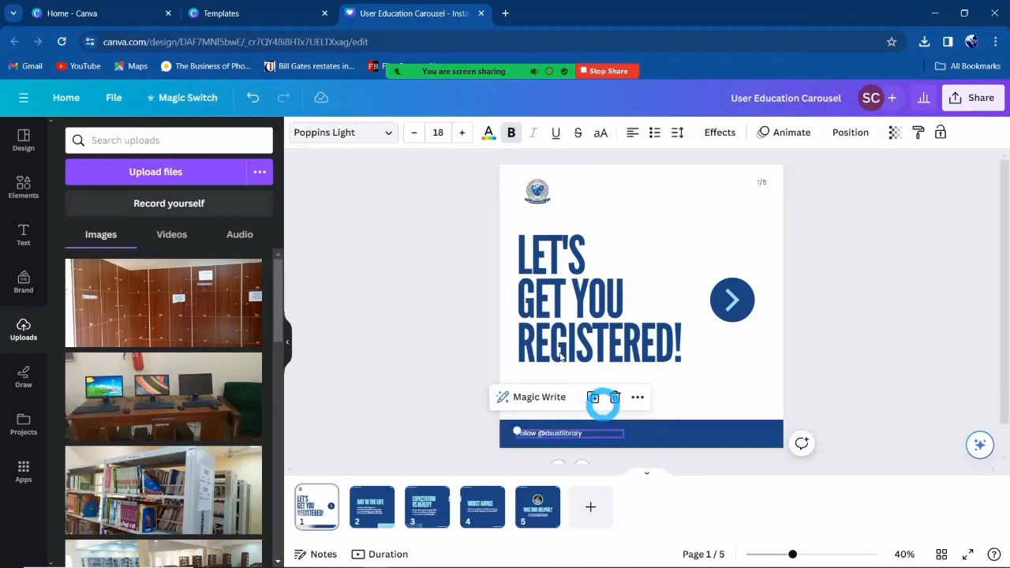
{"action": "left_click", "coordinate": [463, 131]}
{"action": "left_click", "coordinate": [462, 132]}
{"action": "left_click", "coordinate": [462, 132]}
{"action": "left_click", "coordinate": [546, 435]}
{"action": "left_click", "coordinate": [550, 439]}
{"action": "left_click_drag", "start_coordinate": [550, 439], "coordinate": [547, 431]}
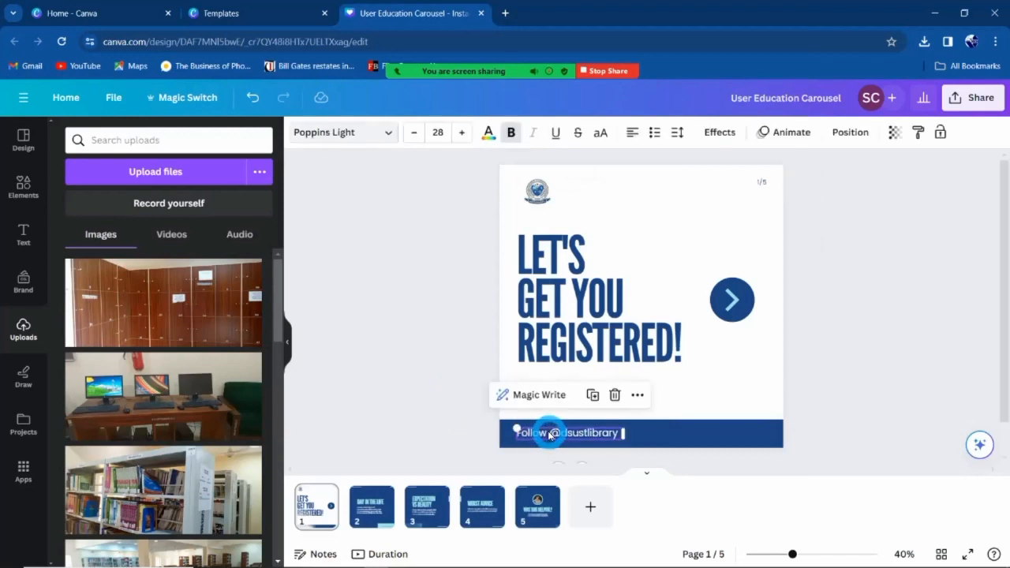
{"action": "left_click", "coordinate": [898, 321]}
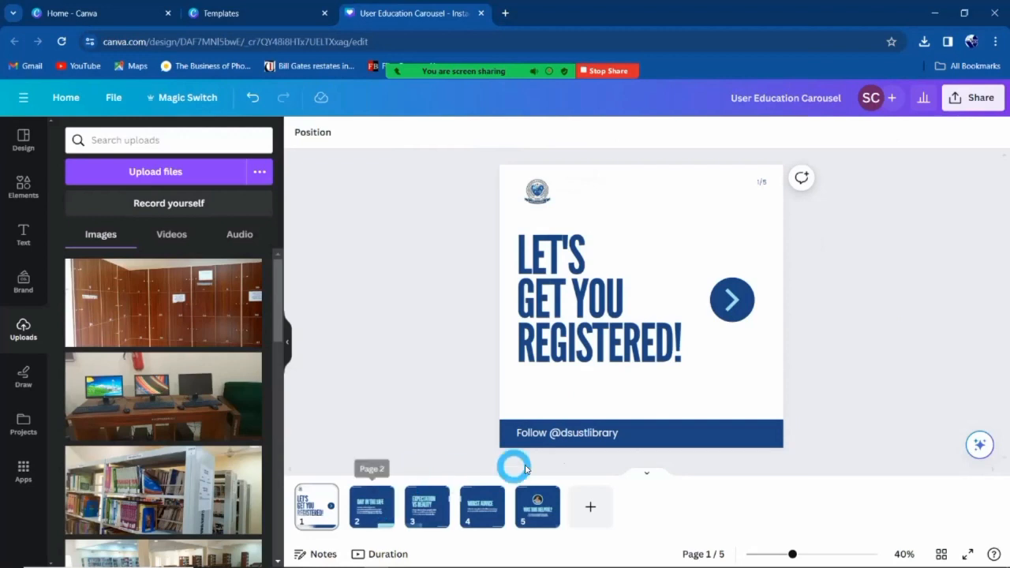
{"action": "double_click", "coordinate": [591, 435]}
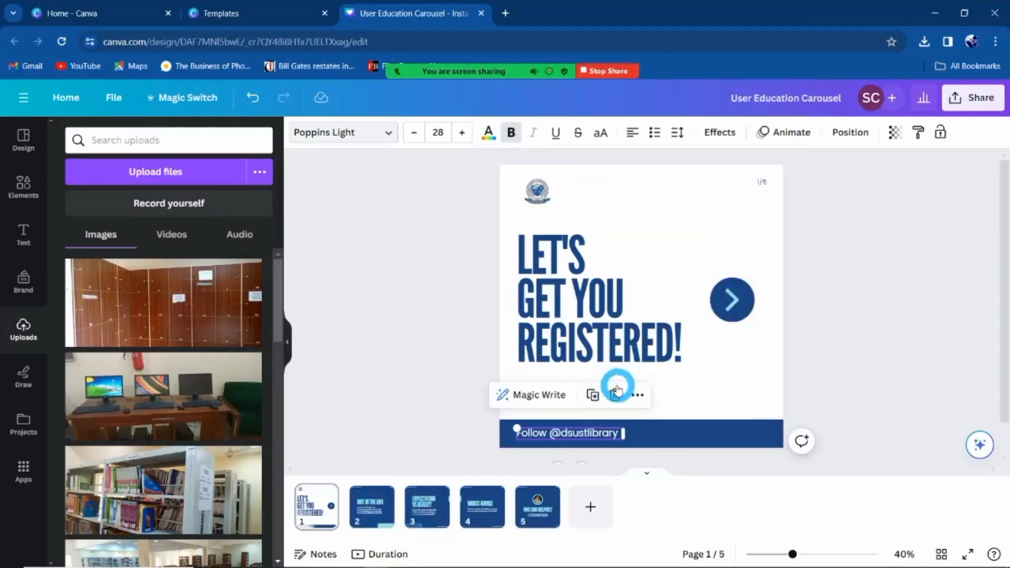
Add a 'swipe left' subheading at size 19.3 under the arrow on slide 1, then go to page 2.
{"action": "left_click", "coordinate": [23, 236]}
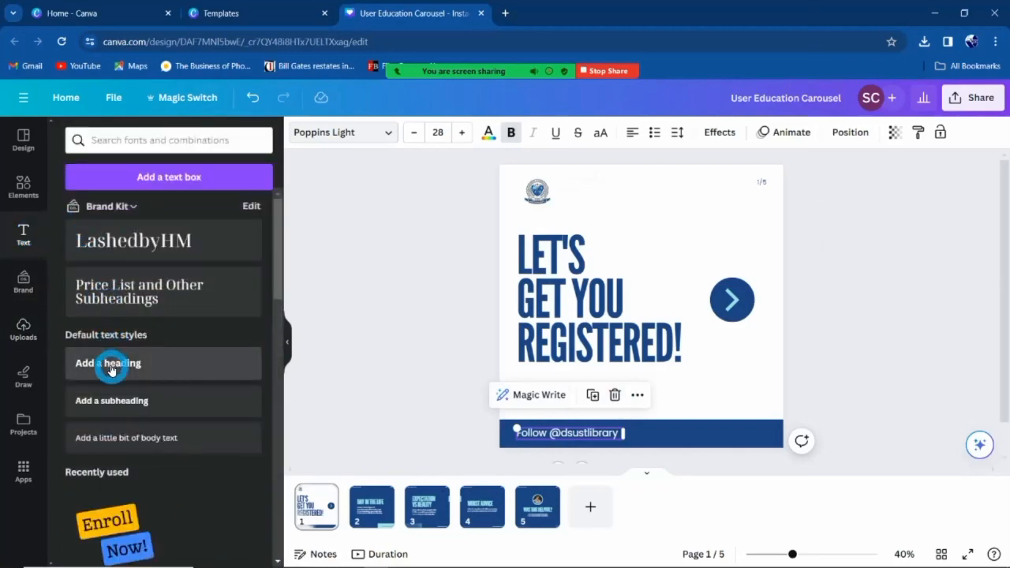
{"action": "left_click", "coordinate": [119, 401]}
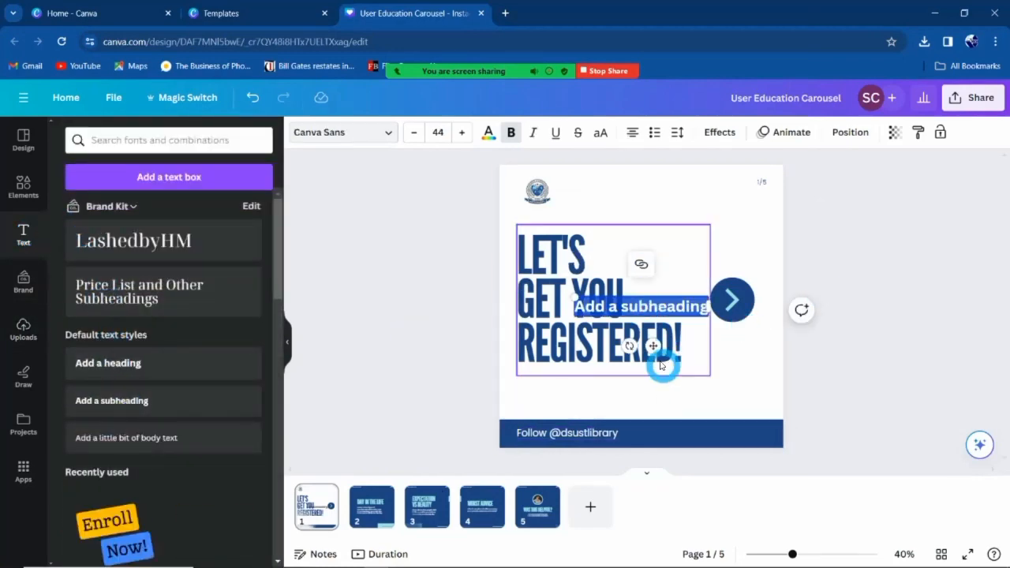
{"action": "left_click_drag", "start_coordinate": [655, 350], "coordinate": [655, 436]}
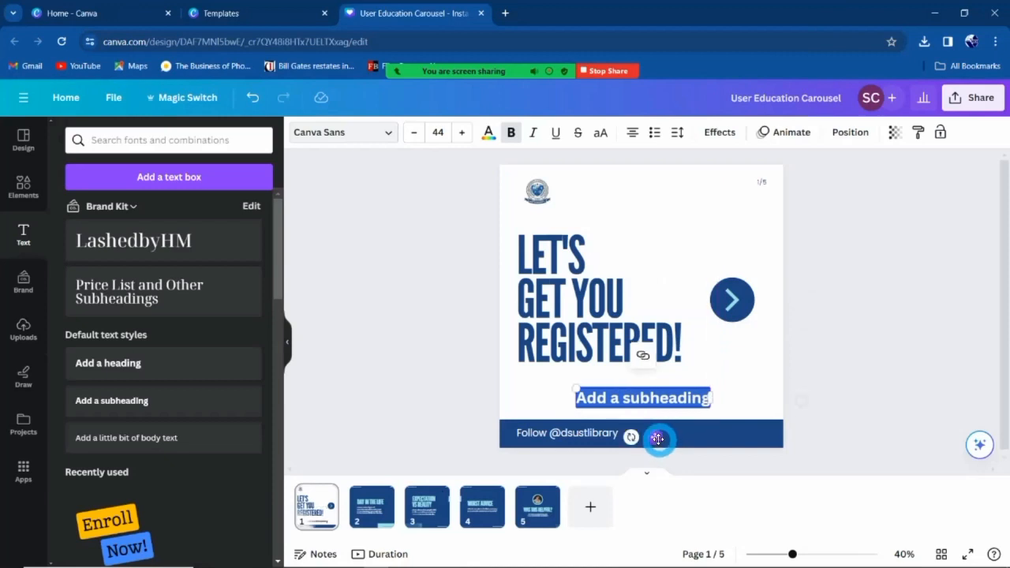
{"action": "type", "text": "S"}
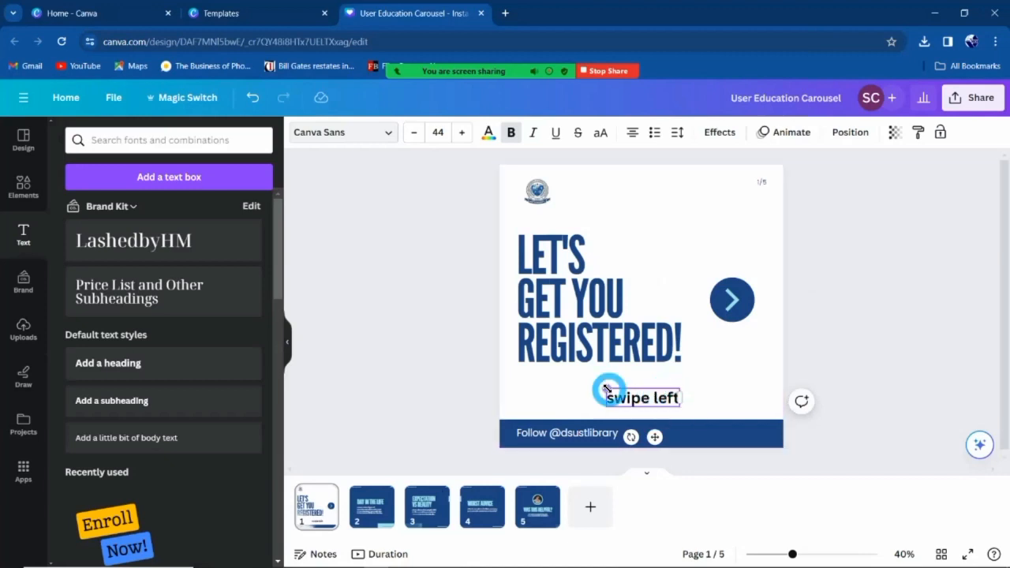
{"action": "left_click_drag", "start_coordinate": [606, 387], "coordinate": [656, 387]}
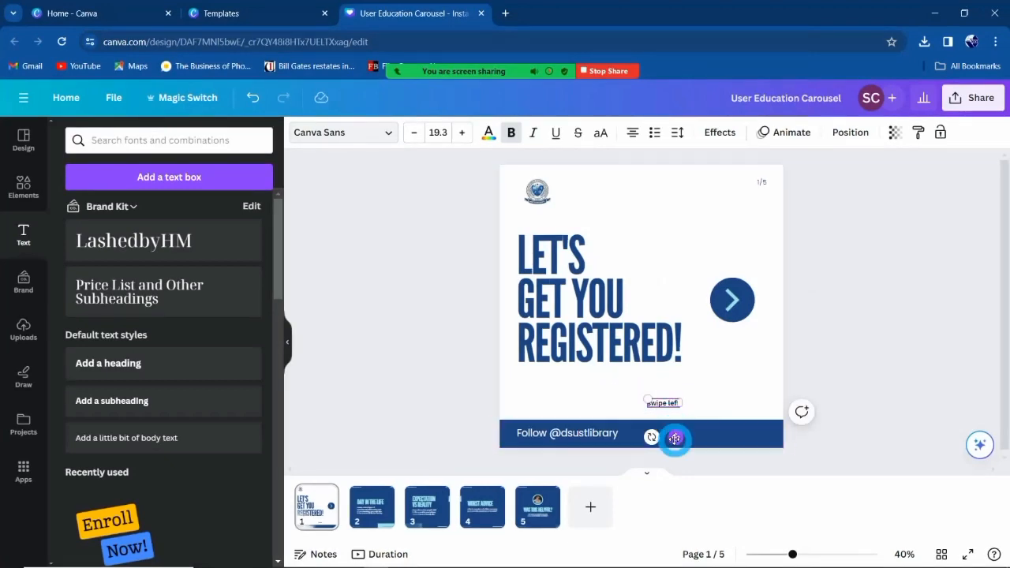
{"action": "left_click_drag", "start_coordinate": [716, 400], "coordinate": [741, 371]}
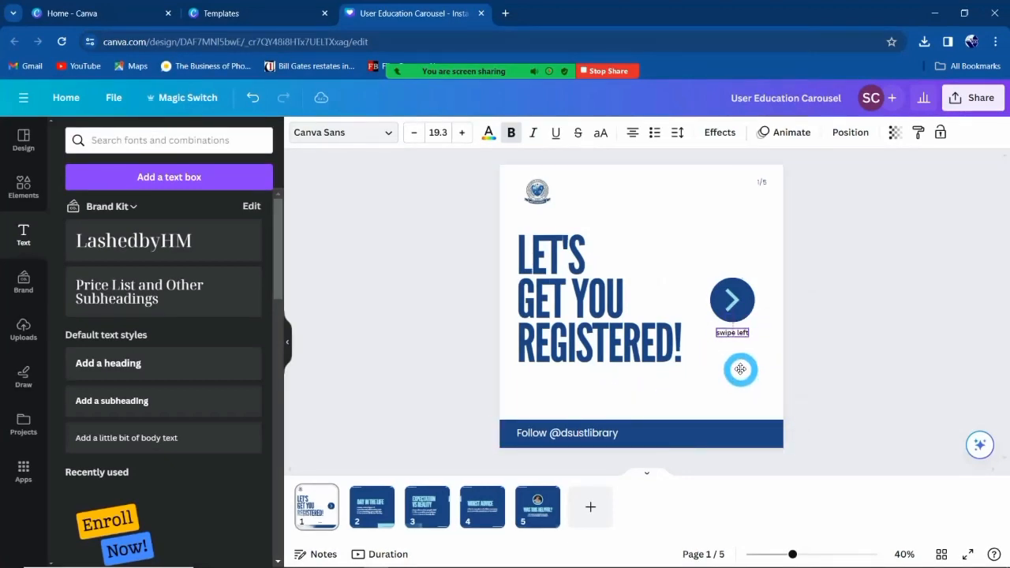
{"action": "left_click", "coordinate": [371, 505]}
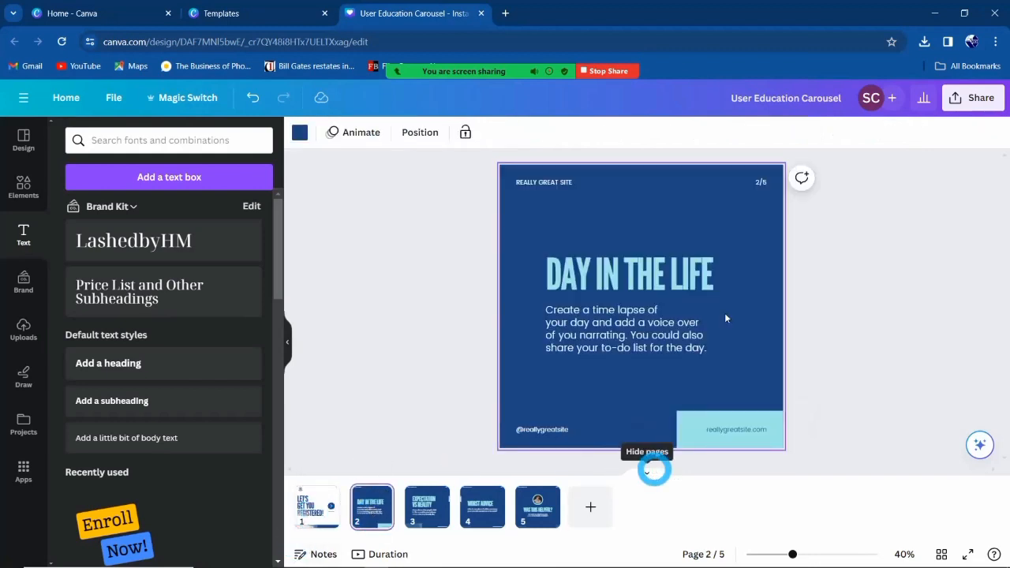
Delete the Expectation vs Reality and Worst Advice pages from the carousel.
{"action": "left_click", "coordinate": [557, 431]}
{"action": "left_click", "coordinate": [715, 427]}
{"action": "left_click", "coordinate": [933, 527]}
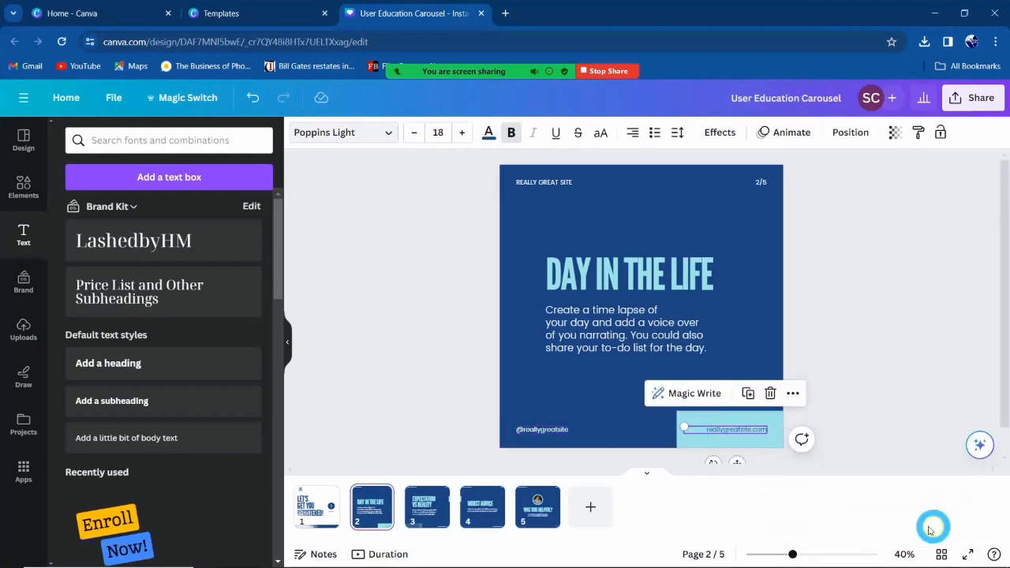
{"action": "left_click", "coordinate": [421, 507]}
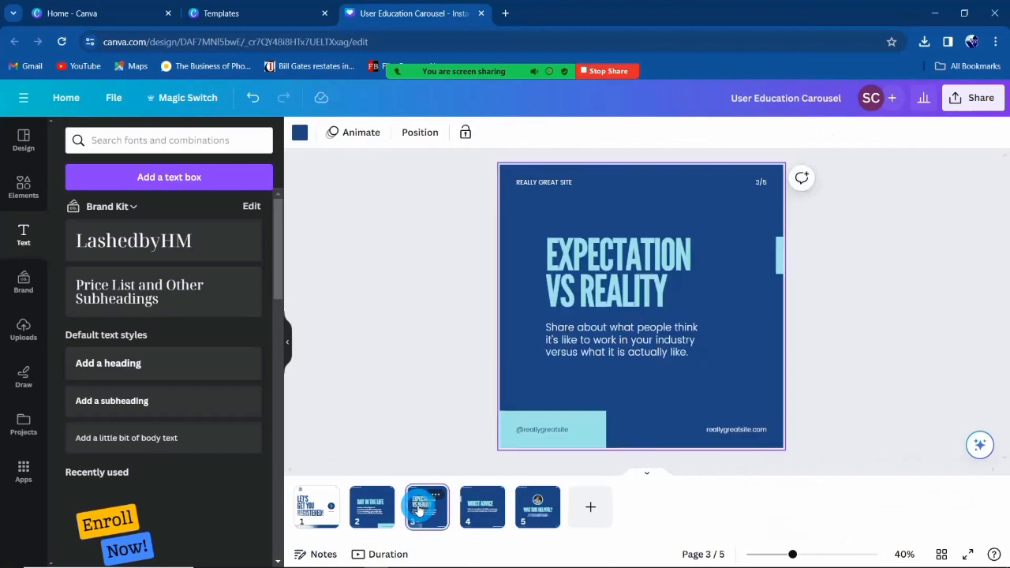
{"action": "key", "text": "Delete"}
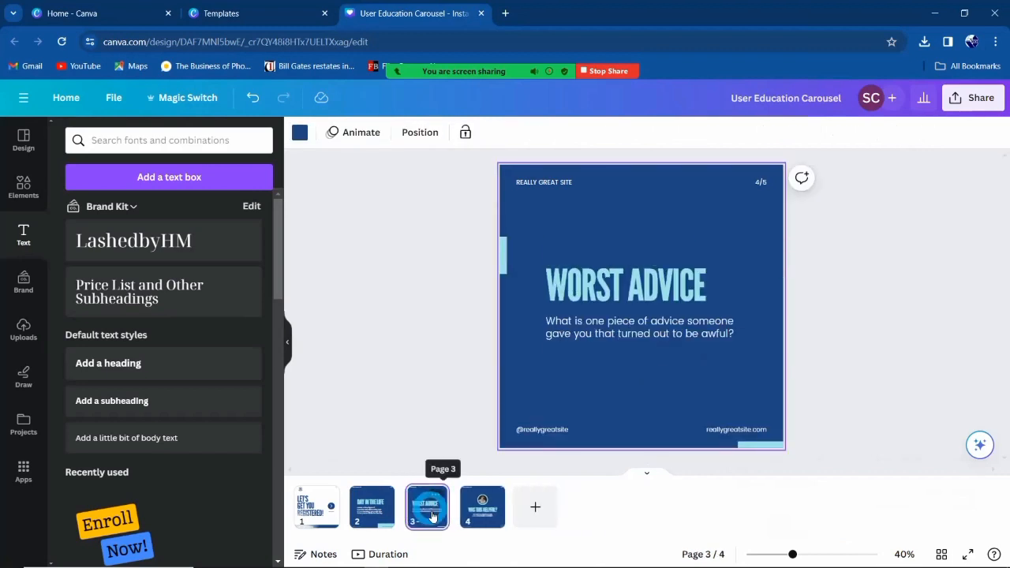
{"action": "key", "text": "Delete"}
{"action": "left_click", "coordinate": [374, 512]}
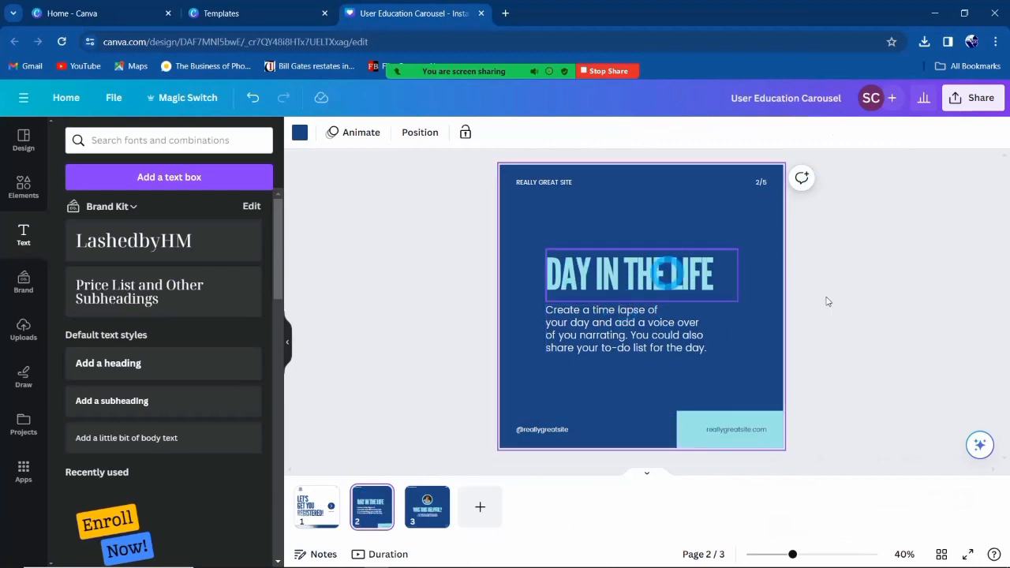
{"action": "left_click", "coordinate": [700, 419]}
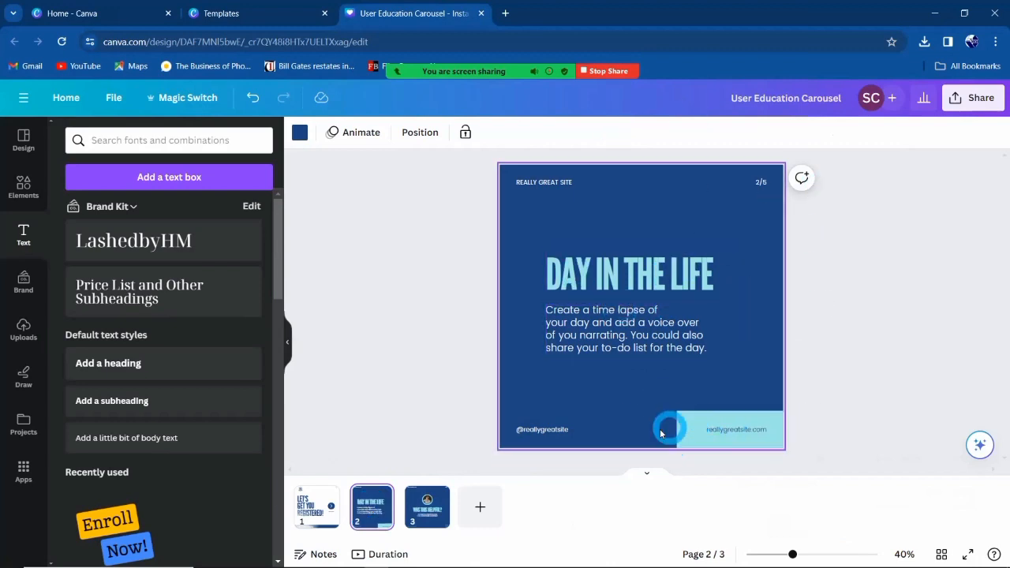
{"action": "left_click", "coordinate": [618, 436]}
{"action": "key", "text": "Delete"}
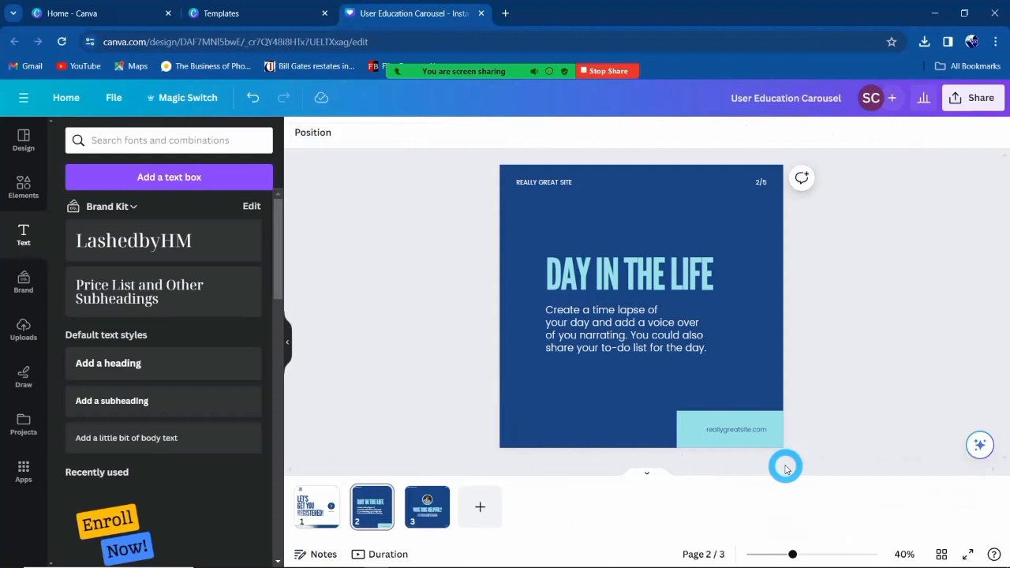
{"action": "left_click", "coordinate": [494, 416]}
{"action": "left_click_drag", "start_coordinate": [460, 407], "coordinate": [773, 456]}
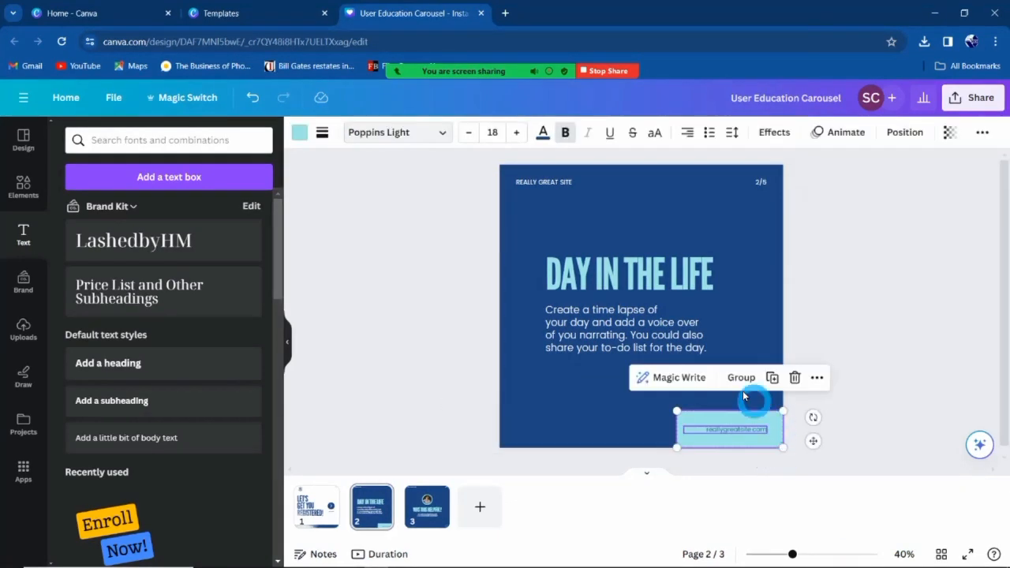
{"action": "key", "text": "Delete"}
Copy slide 1's Follow handle footer band onto the Day in the Life page.
{"action": "left_click", "coordinate": [327, 520]}
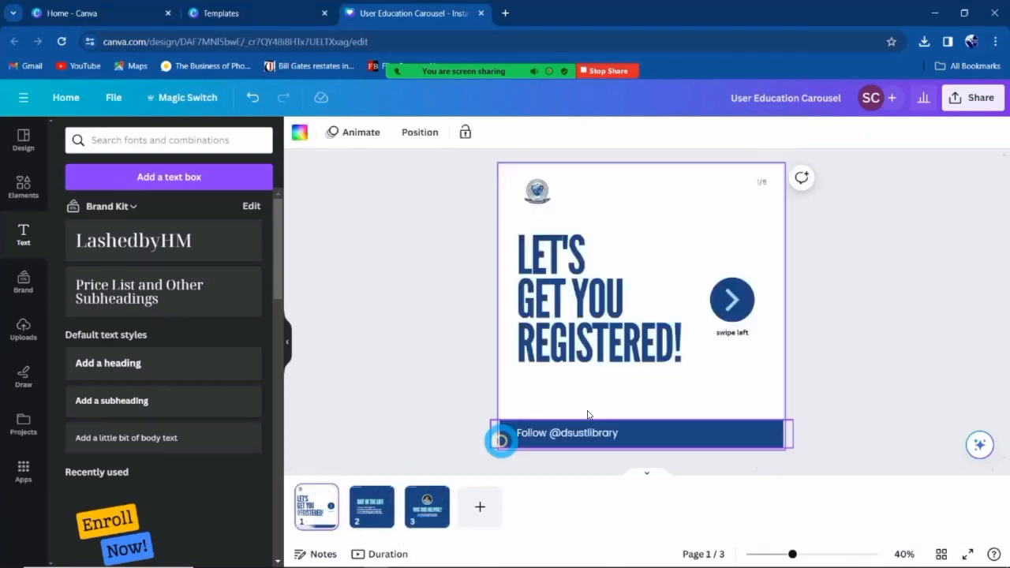
{"action": "left_click_drag", "start_coordinate": [536, 437], "coordinate": [613, 436]}
{"action": "left_click", "coordinate": [554, 437], "text": "shift"}
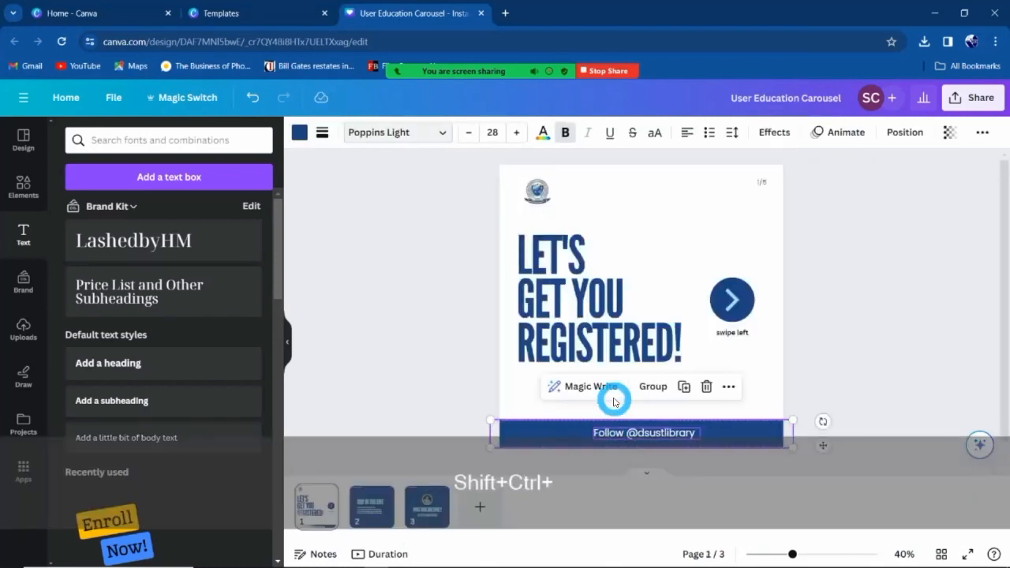
{"action": "left_click", "coordinate": [366, 513]}
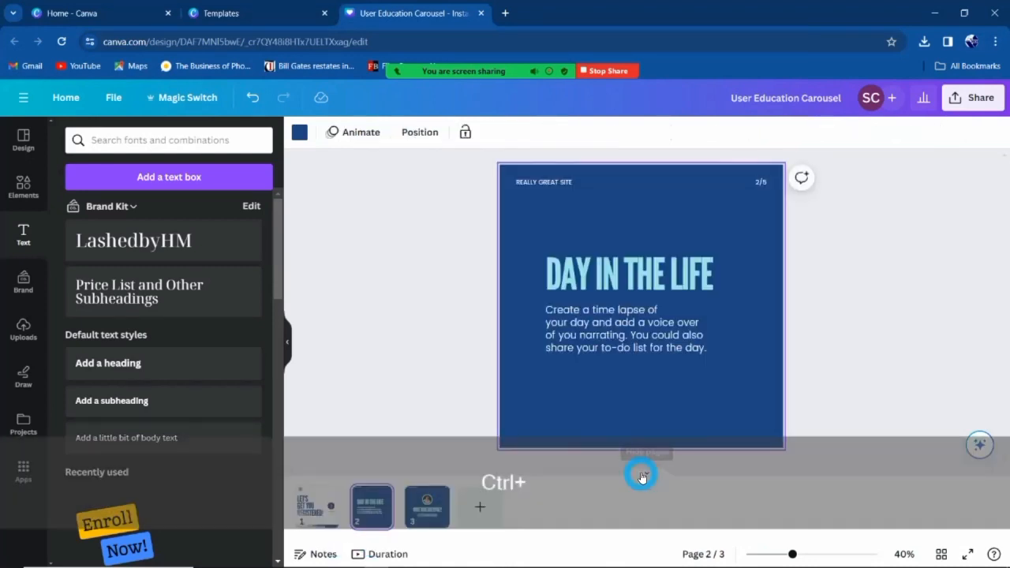
{"action": "key", "text": "ctrl+v"}
Make the pasted footer band white (#ffffff).
{"action": "left_click", "coordinate": [801, 341]}
{"action": "left_click", "coordinate": [764, 433]}
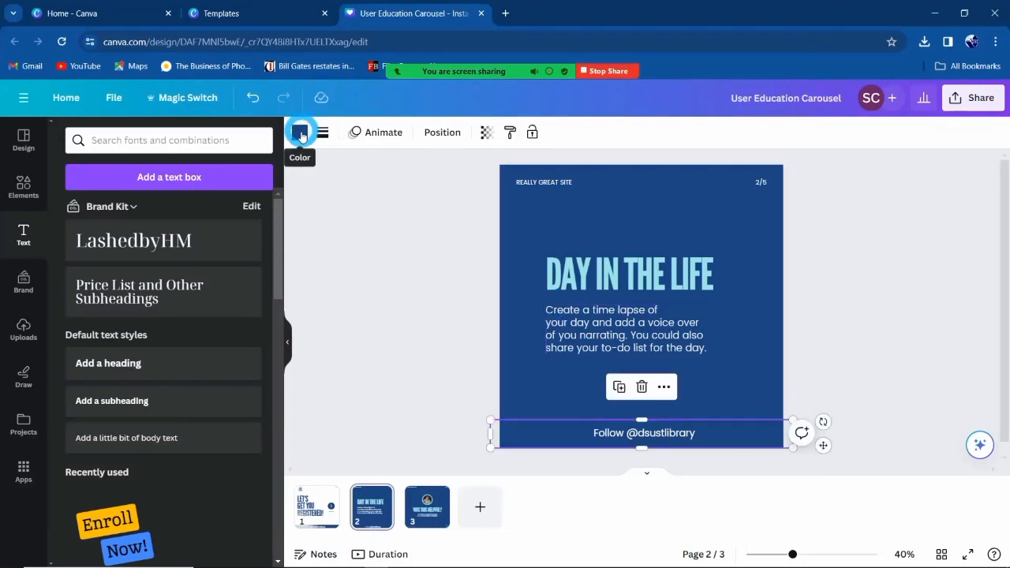
{"action": "left_click", "coordinate": [300, 132]}
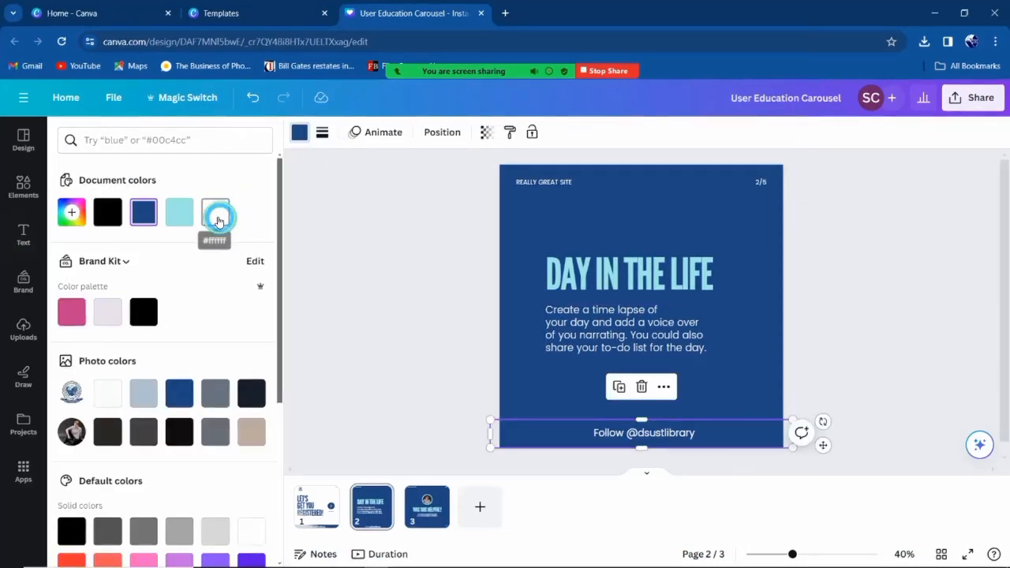
{"action": "left_click", "coordinate": [215, 212]}
{"action": "left_click", "coordinate": [798, 349]}
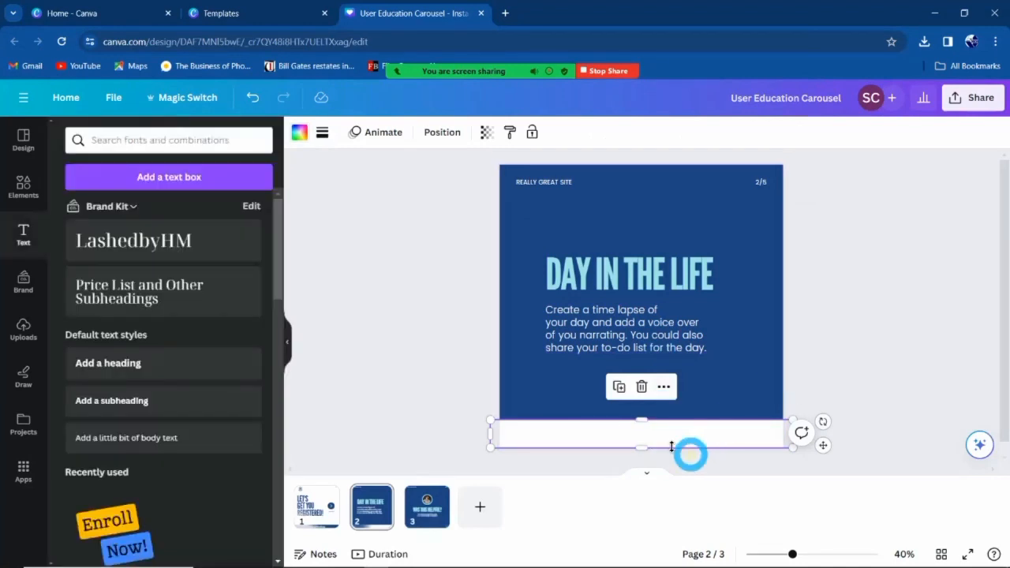
Turn the footer's follow text dark navy #1d4583.
{"action": "left_click", "coordinate": [623, 439]}
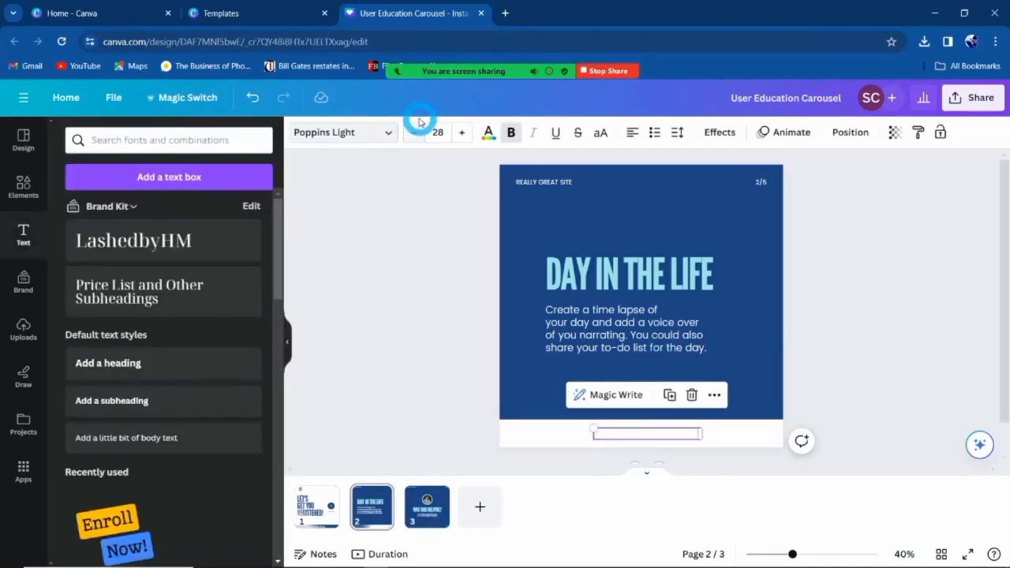
{"action": "left_click", "coordinate": [488, 134]}
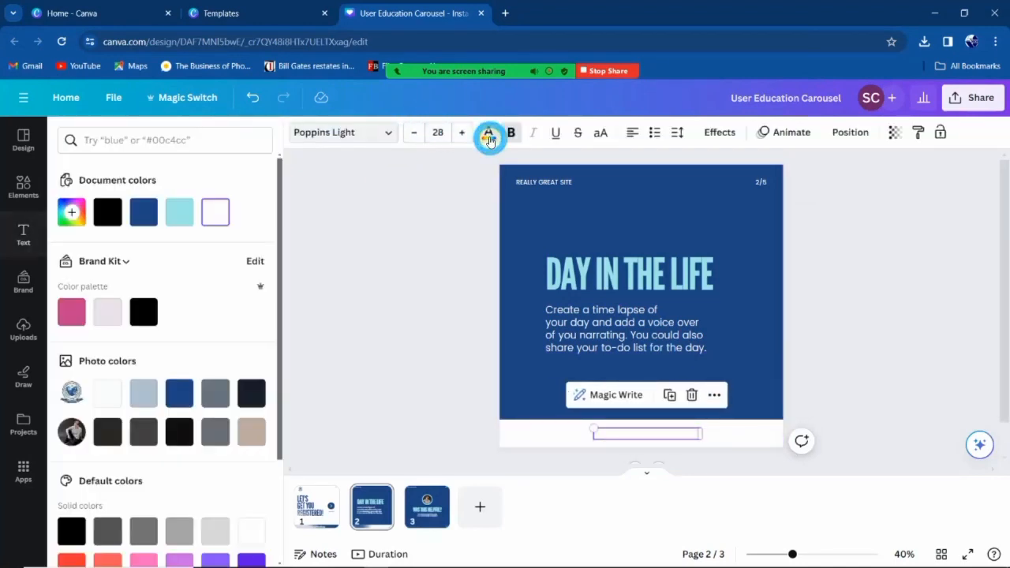
{"action": "left_click", "coordinate": [142, 212]}
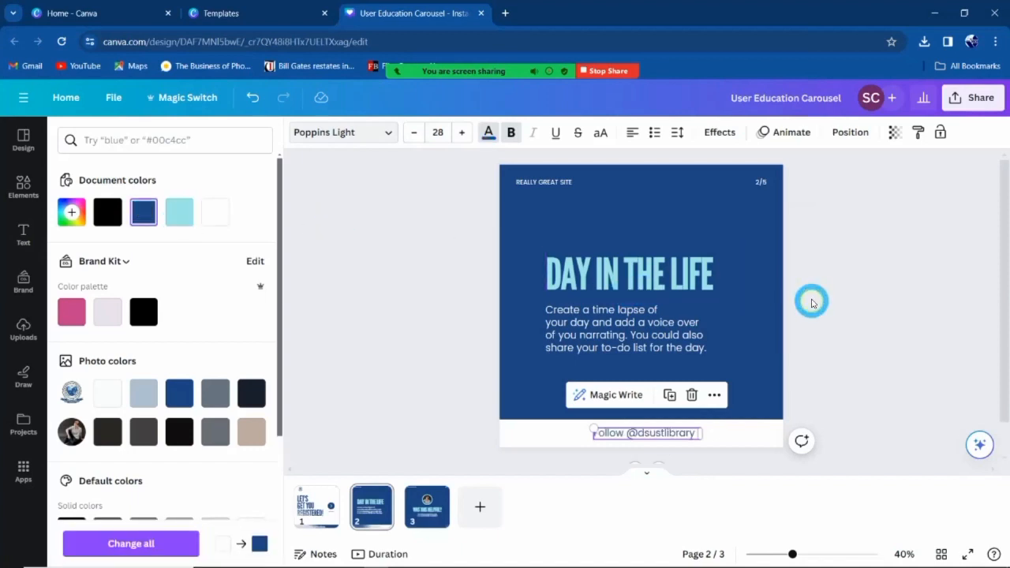
{"action": "left_click", "coordinate": [812, 302]}
{"action": "left_click", "coordinate": [546, 179]}
{"action": "left_click", "coordinate": [545, 182]}
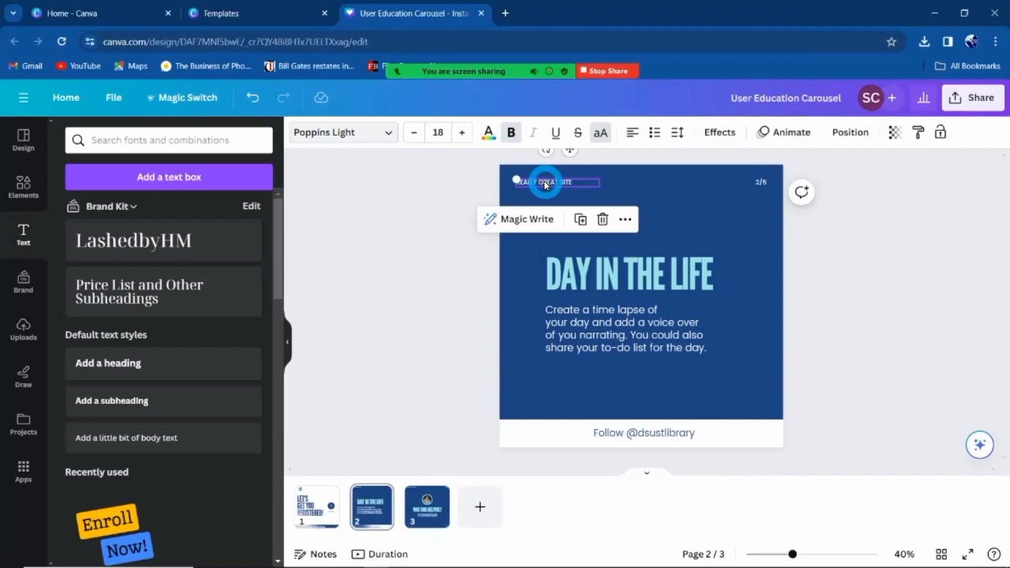
Delete the REALLY GREAT SITE label and paste slide 1's library logo onto slide 2.
{"action": "key", "text": "Delete"}
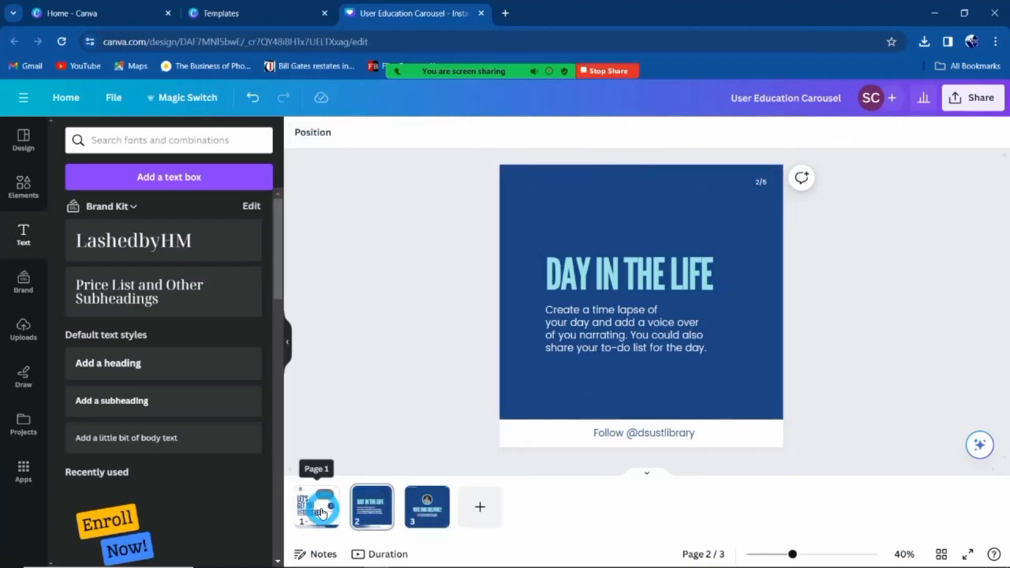
{"action": "left_click", "coordinate": [316, 503]}
{"action": "left_click", "coordinate": [538, 192]}
{"action": "left_click", "coordinate": [548, 195]}
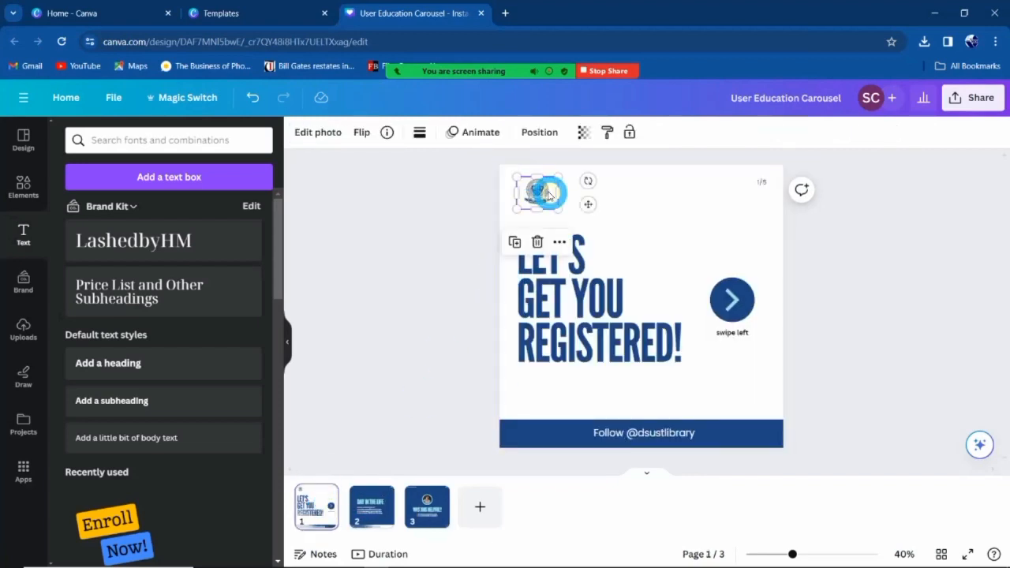
{"action": "left_click", "coordinate": [374, 503]}
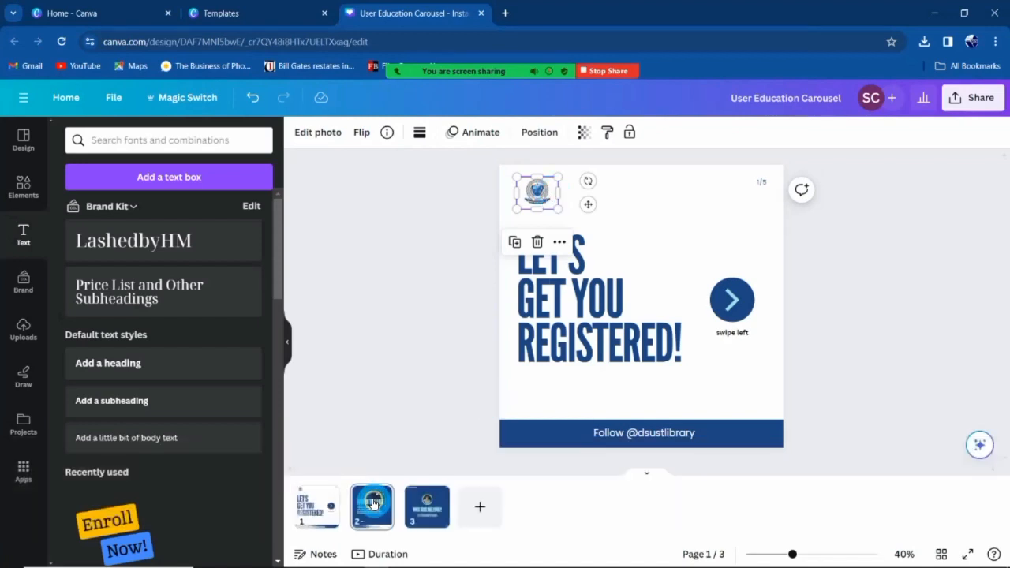
{"action": "key", "text": "ctrl+v"}
{"action": "left_click", "coordinate": [435, 264]}
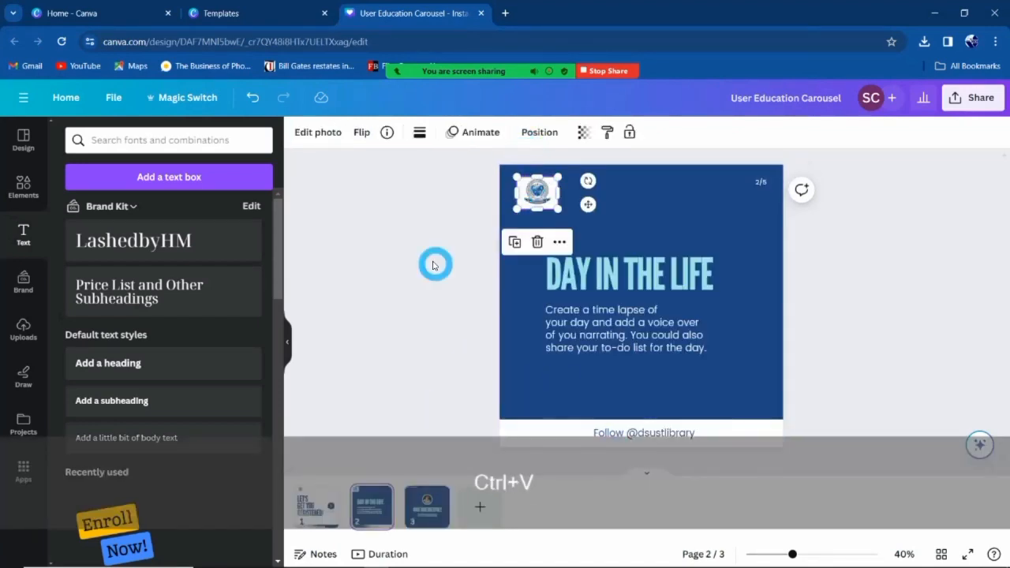
{"action": "left_click", "coordinate": [590, 365]}
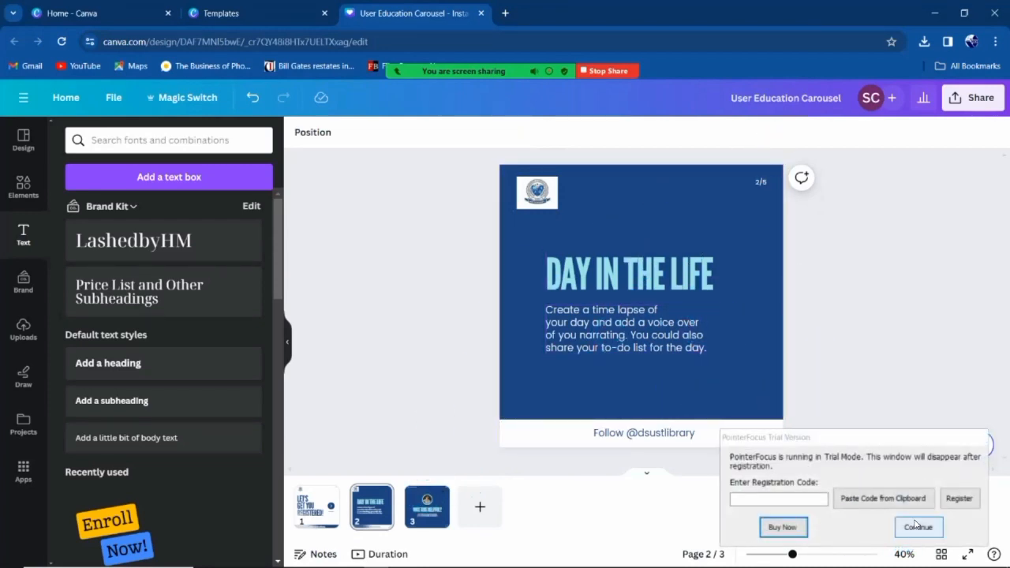
{"action": "left_click", "coordinate": [915, 524]}
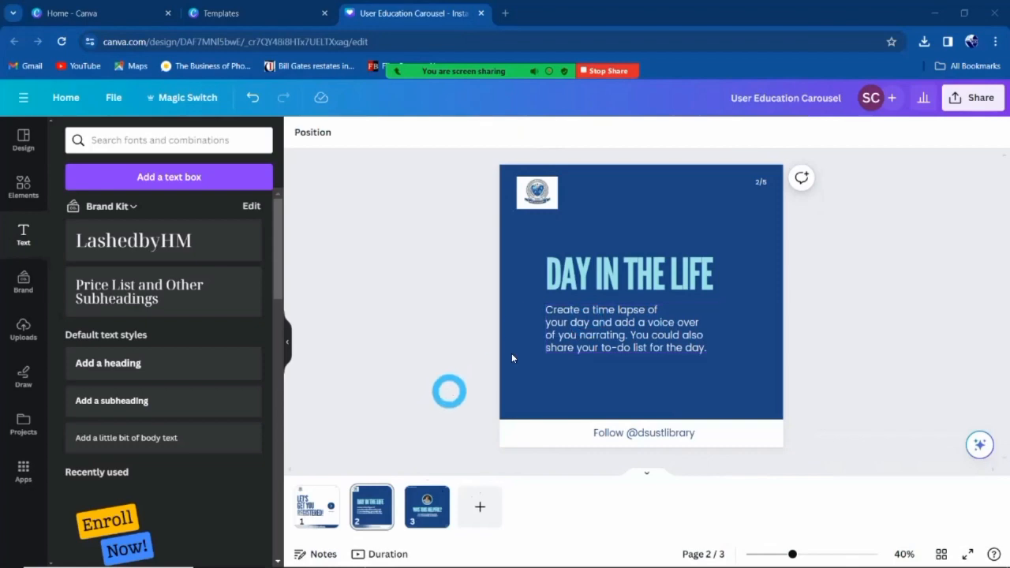
{"action": "key", "text": "alt+Tab"}
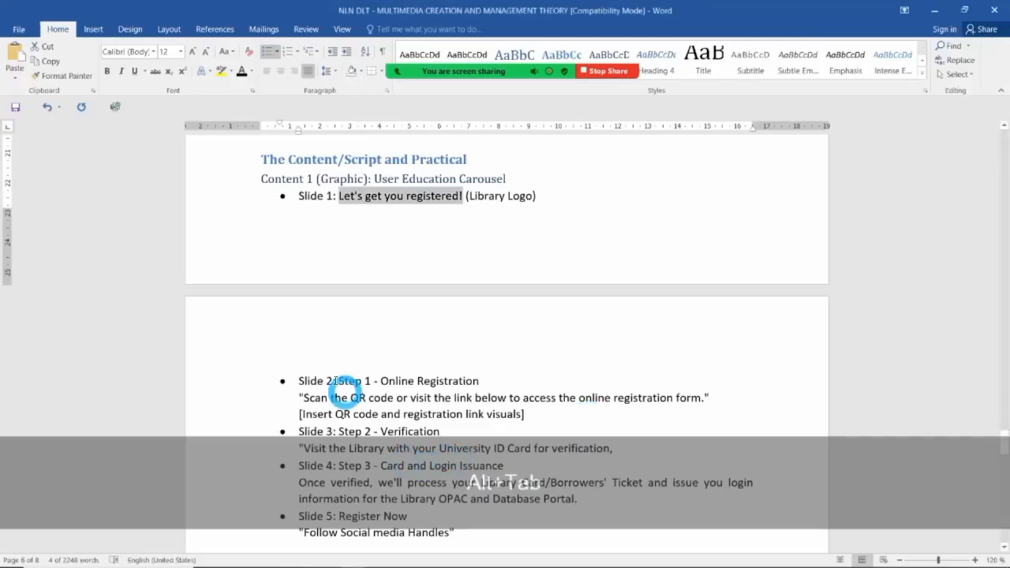
Copy 'Step 1 - Online Registration' from the Slide 2 line of the Word script.
{"action": "left_click", "coordinate": [333, 381]}
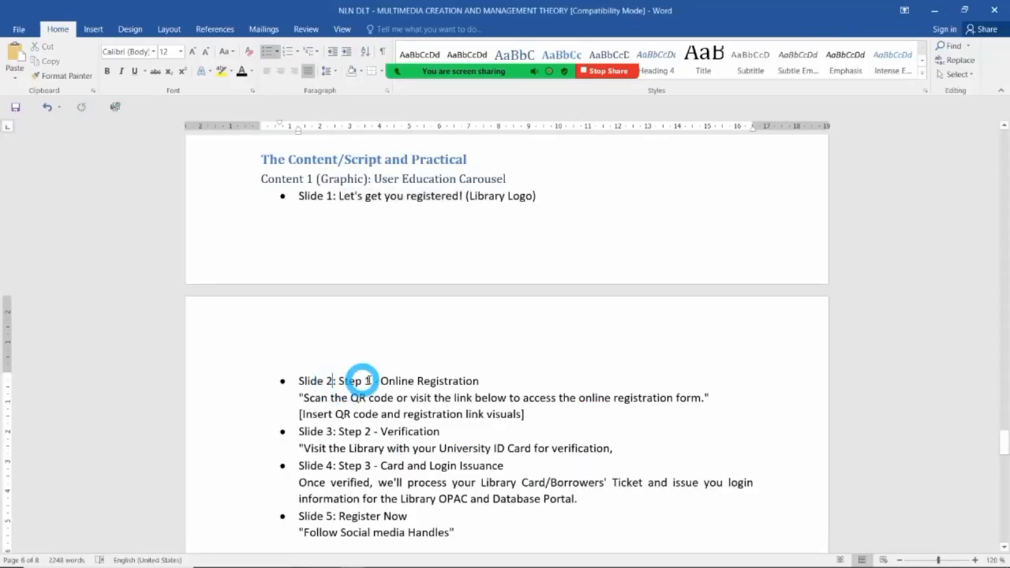
{"action": "left_click_drag", "start_coordinate": [392, 381], "coordinate": [461, 381]}
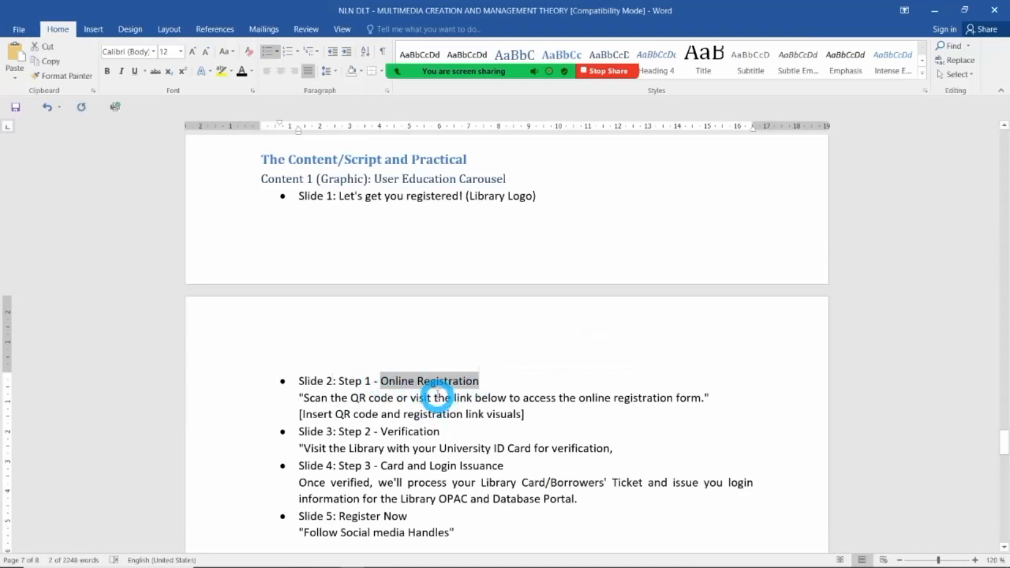
{"action": "key", "text": "alt+Tab"}
{"action": "key", "text": "alt+Tab"}
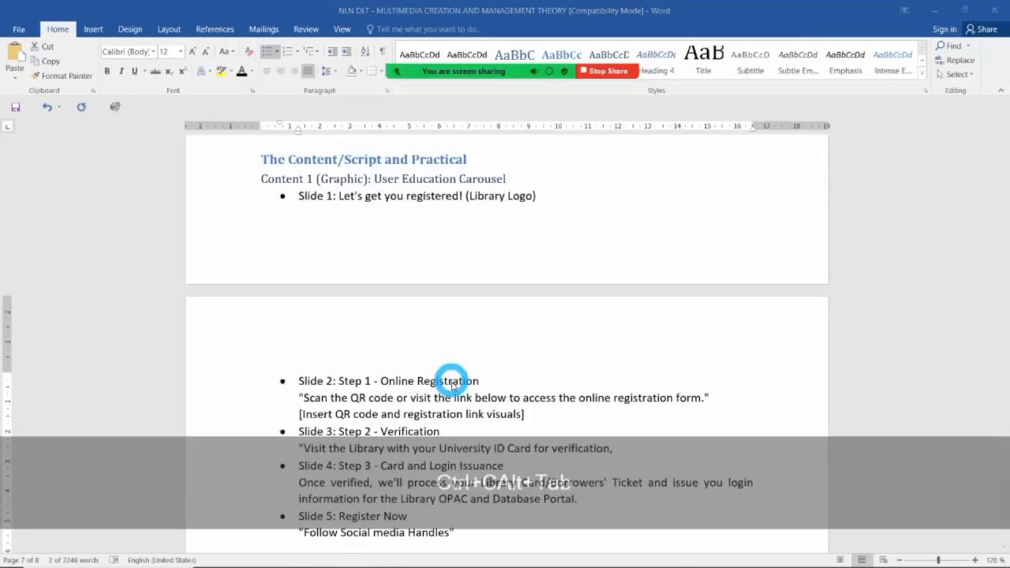
{"action": "left_click", "coordinate": [341, 382]}
{"action": "left_click_drag", "start_coordinate": [341, 381], "coordinate": [476, 379]}
{"action": "key", "text": "ctrl+c"}
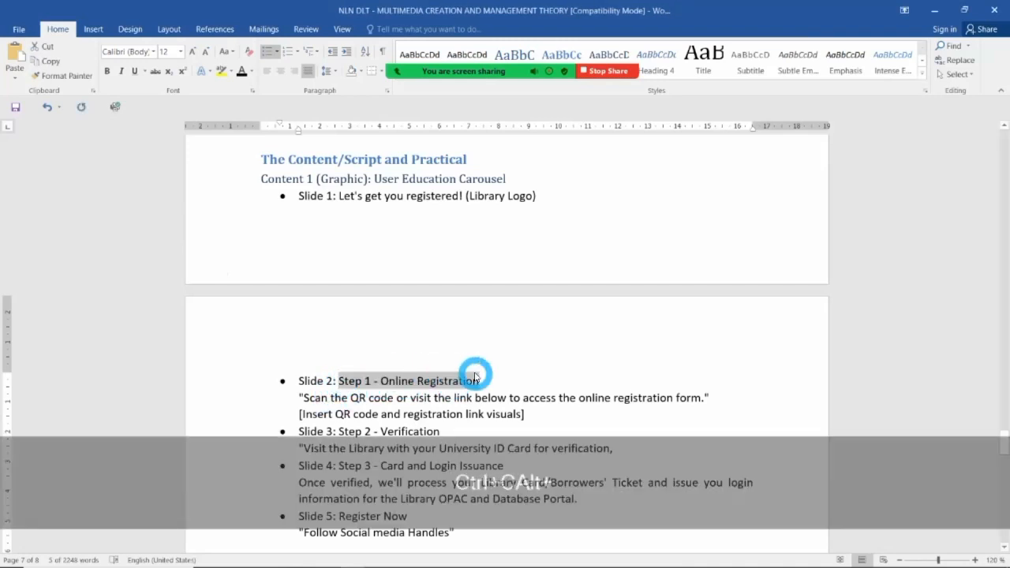
{"action": "left_click", "coordinate": [476, 379]}
{"action": "key", "text": "alt+Tab"}
{"action": "key", "text": "alt+Tab"}
Replace slide 2's DAY IN THE LIFE heading with the pasted 'Step 1 - Online Registration'.
{"action": "left_click", "coordinate": [591, 272]}
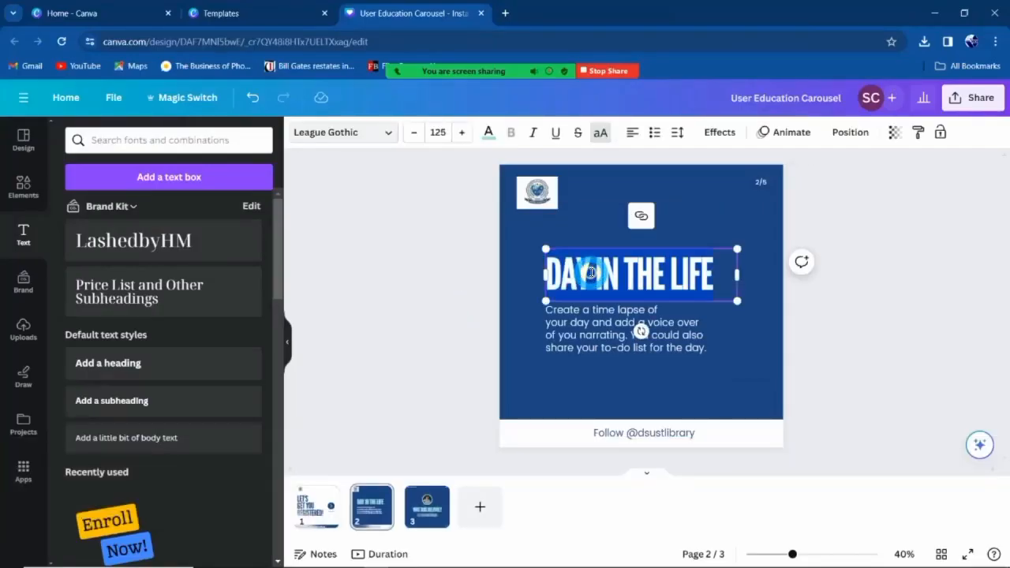
{"action": "key", "text": "ctrl+v"}
{"action": "left_click", "coordinate": [713, 246]}
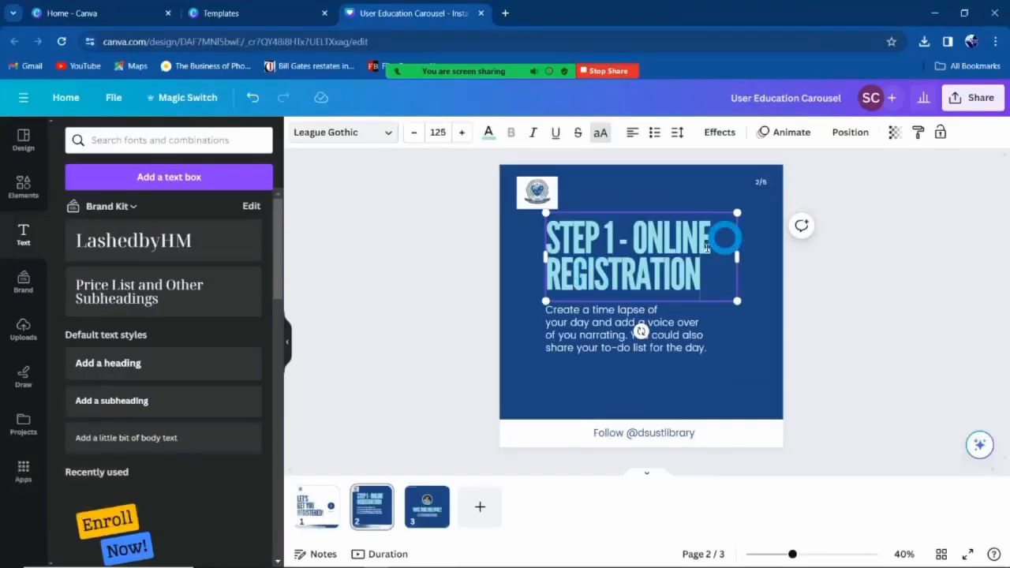
{"action": "left_click", "coordinate": [716, 320]}
{"action": "key", "text": "alt+Tab"}
{"action": "key", "text": "alt+Tab"}
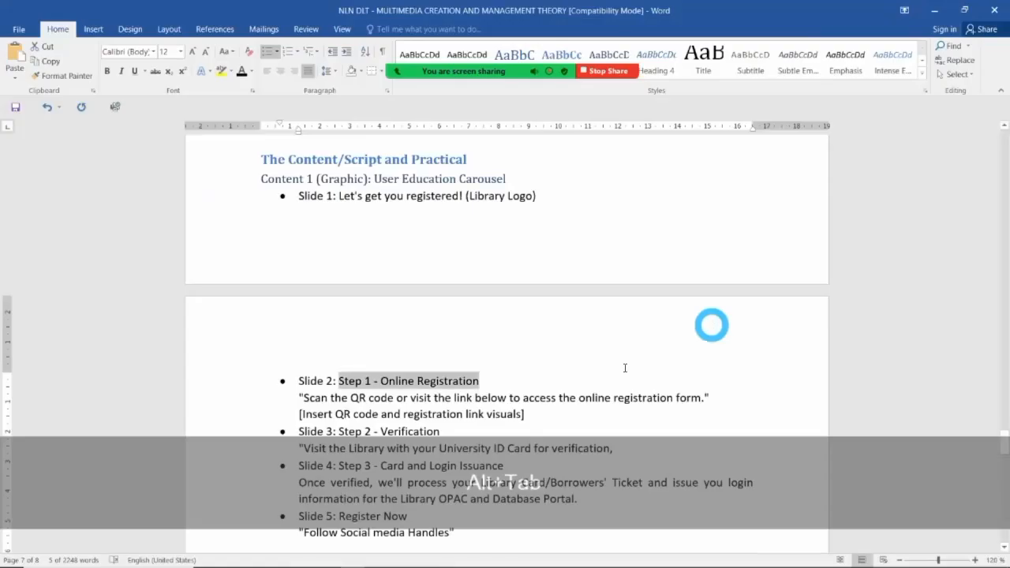
{"action": "left_click", "coordinate": [330, 394]}
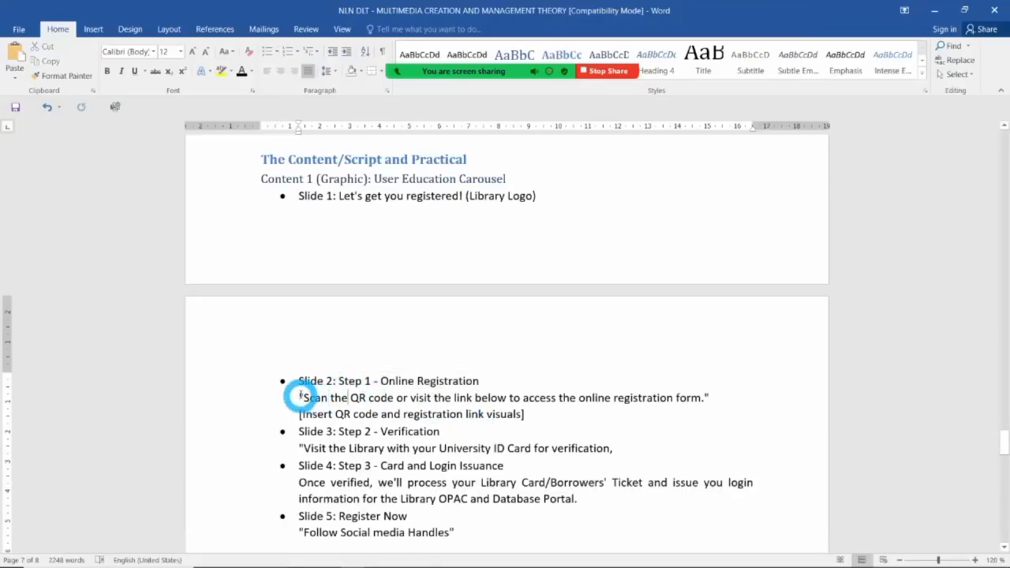
Copy the 'Scan the QR code…' sentence from the script's Slide 2 section.
{"action": "left_click_drag", "start_coordinate": [301, 396], "coordinate": [704, 396]}
{"action": "key", "text": "ctrl+c"}
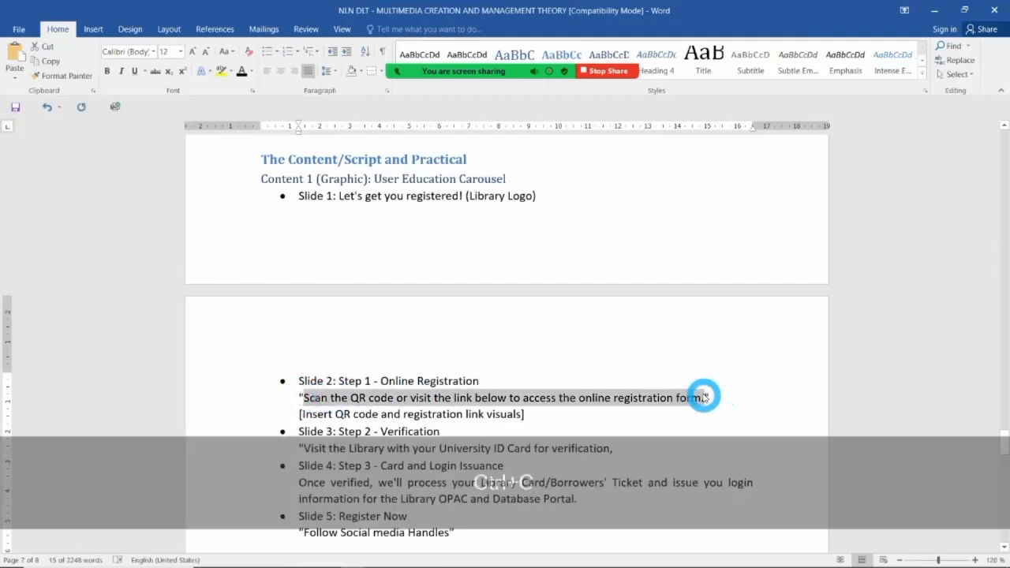
{"action": "key", "text": "alt+Tab"}
{"action": "double_click", "coordinate": [605, 330]}
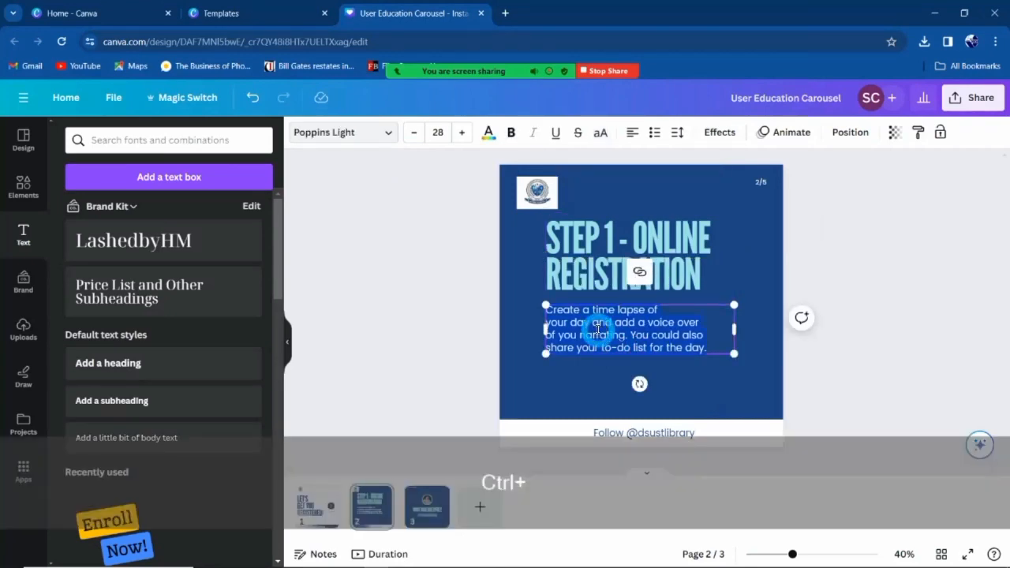
Paste 'Scan the QR code or visit the link below…' as slide 2's body text.
{"action": "key", "text": "ctrl+v"}
{"action": "left_click", "coordinate": [838, 289]}
{"action": "left_click", "coordinate": [570, 333]}
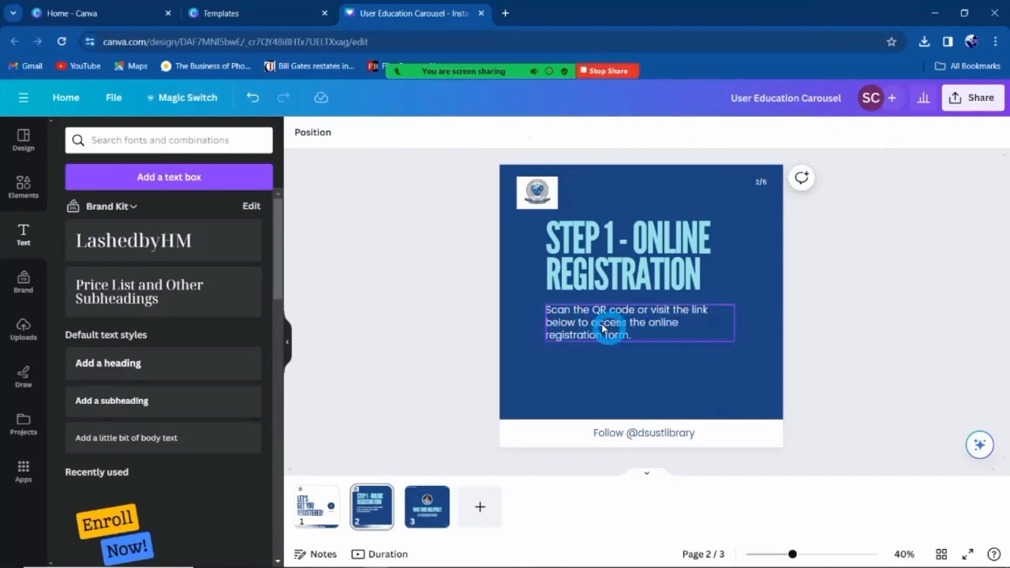
{"action": "left_click", "coordinate": [728, 377]}
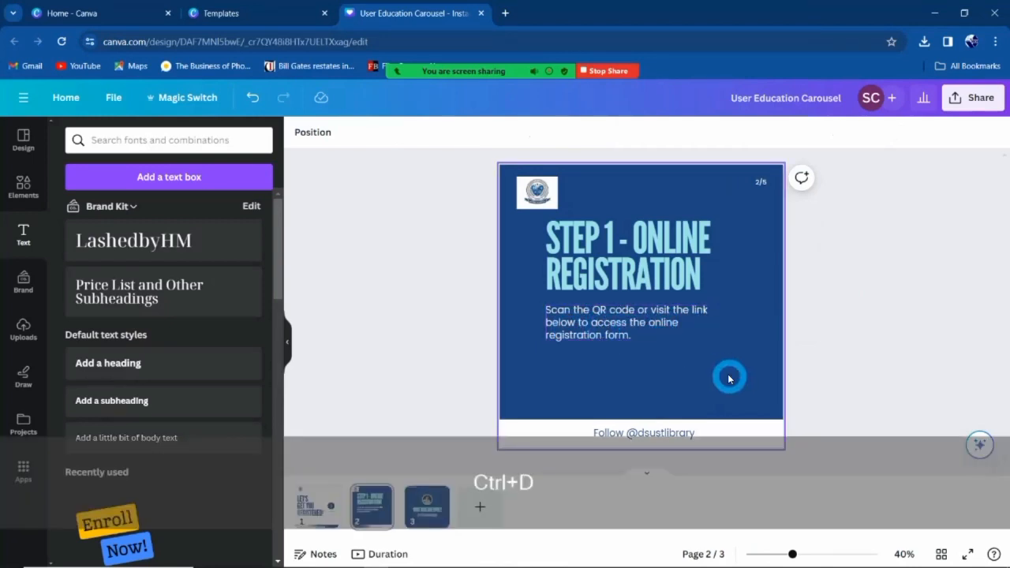
{"action": "left_click", "coordinate": [608, 336]}
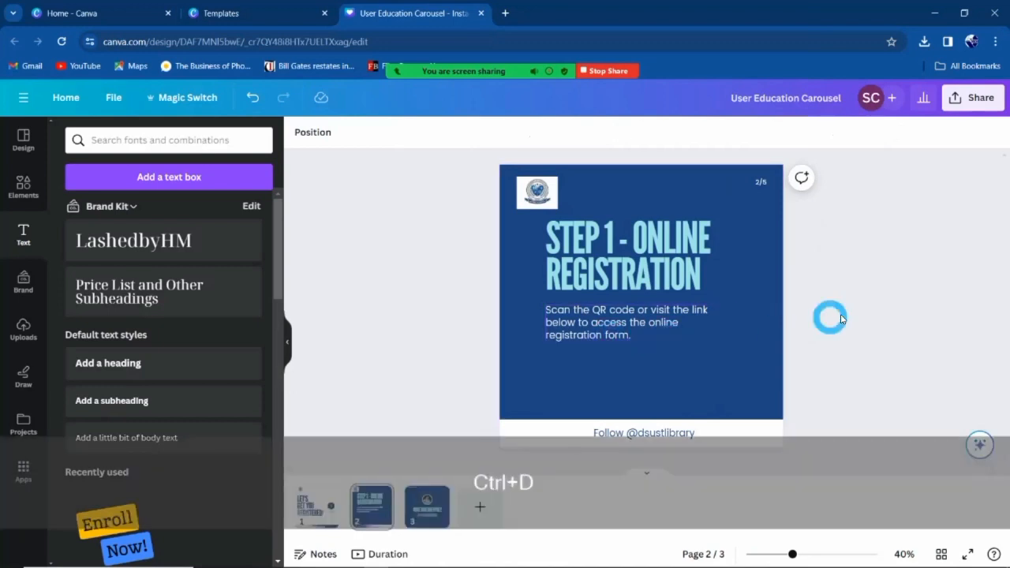
{"action": "left_click", "coordinate": [590, 332]}
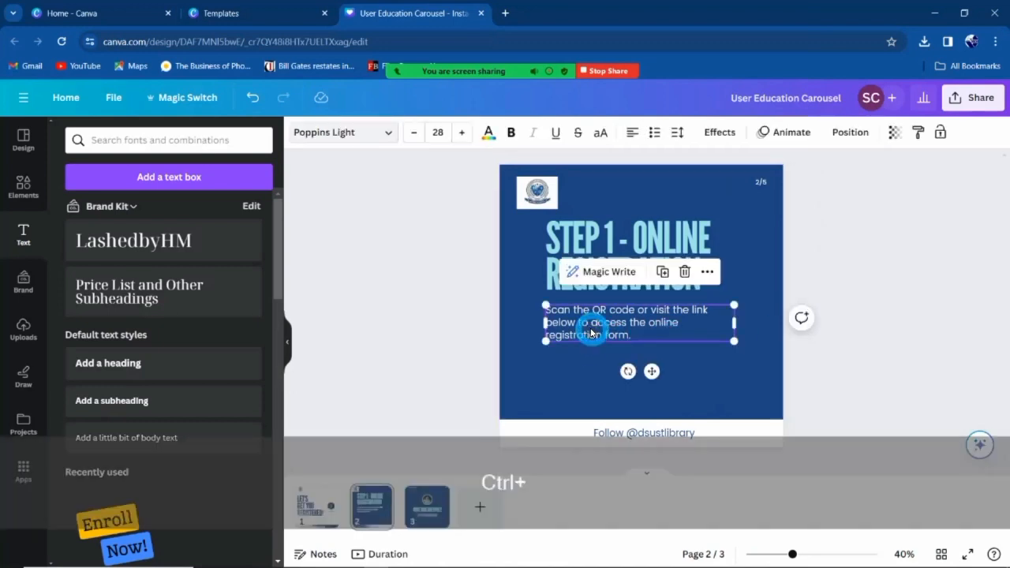
{"action": "key", "text": "ctrl+d"}
{"action": "left_click_drag", "start_coordinate": [581, 342], "coordinate": [558, 395]}
{"action": "double_click", "coordinate": [597, 394]}
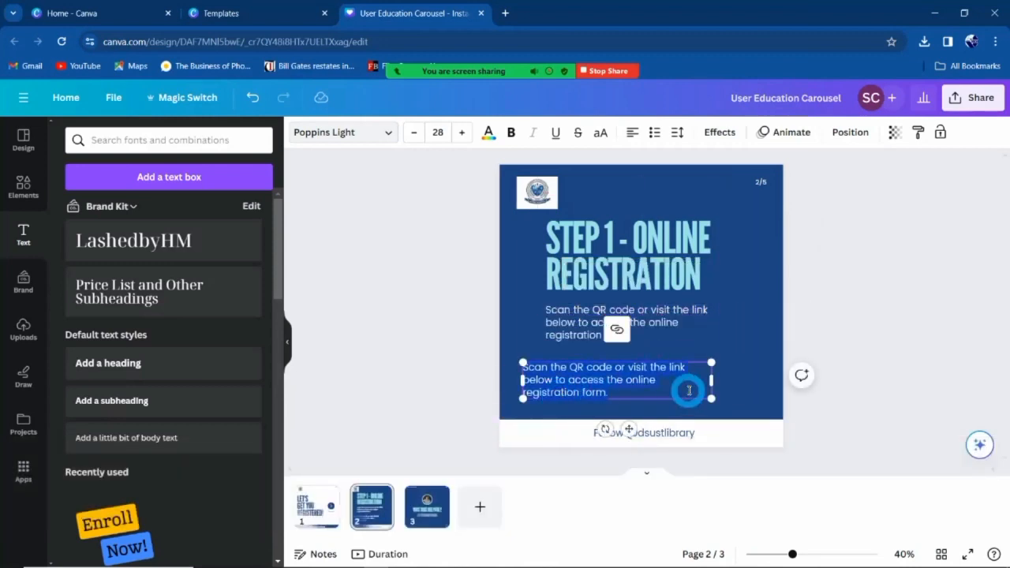
{"action": "key", "text": "BackSpace"}
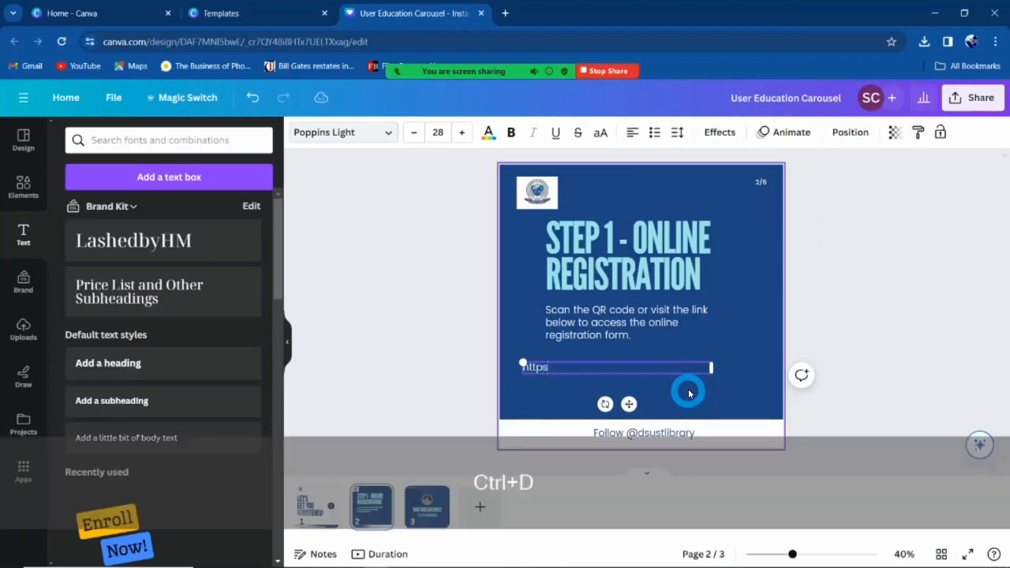
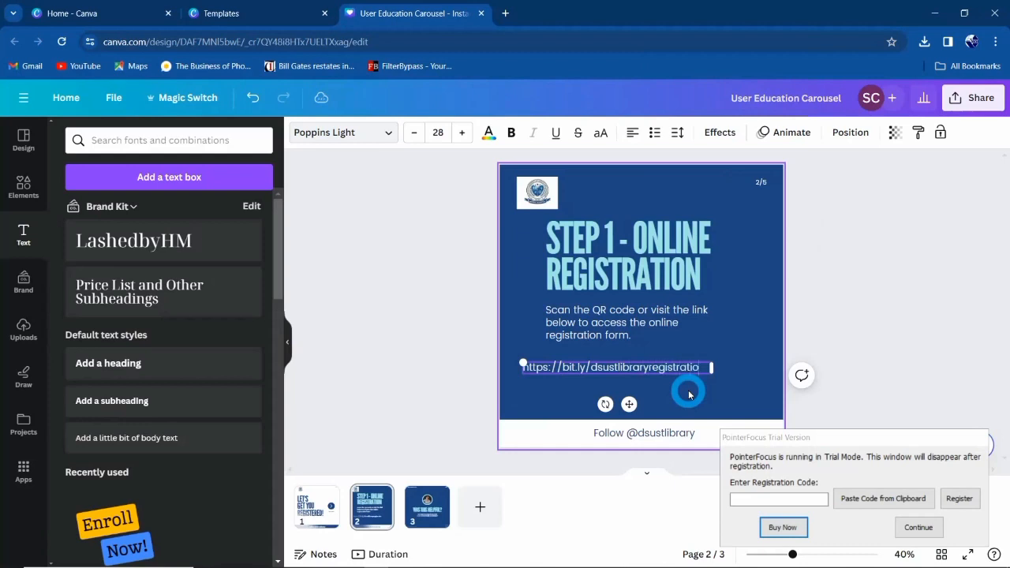
Make the link bold at size 20.8 and place it just below the paragraph.
{"action": "left_click", "coordinate": [794, 376]}
{"action": "left_click", "coordinate": [684, 383]}
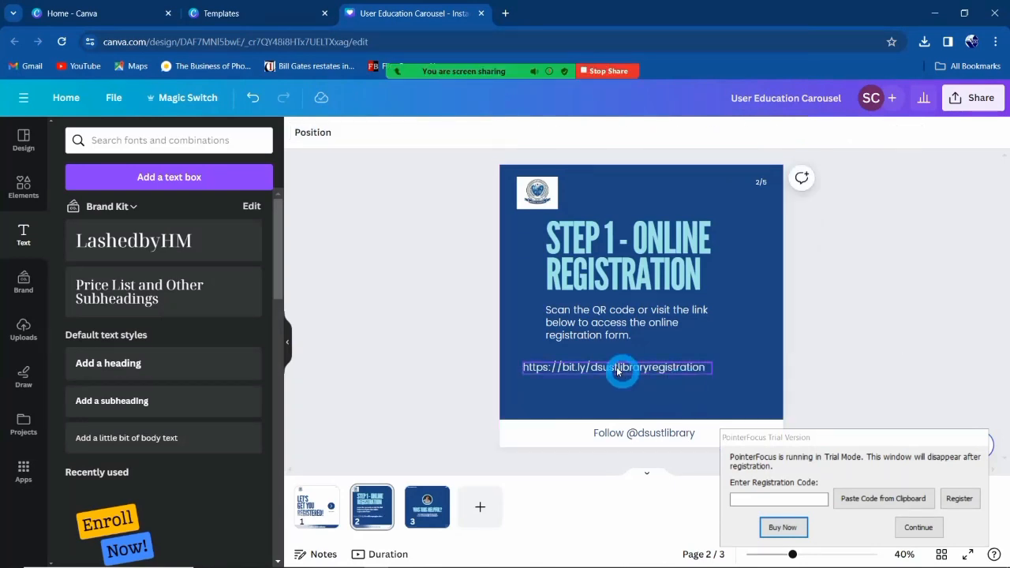
{"action": "left_click", "coordinate": [609, 366]}
{"action": "left_click", "coordinate": [510, 136]}
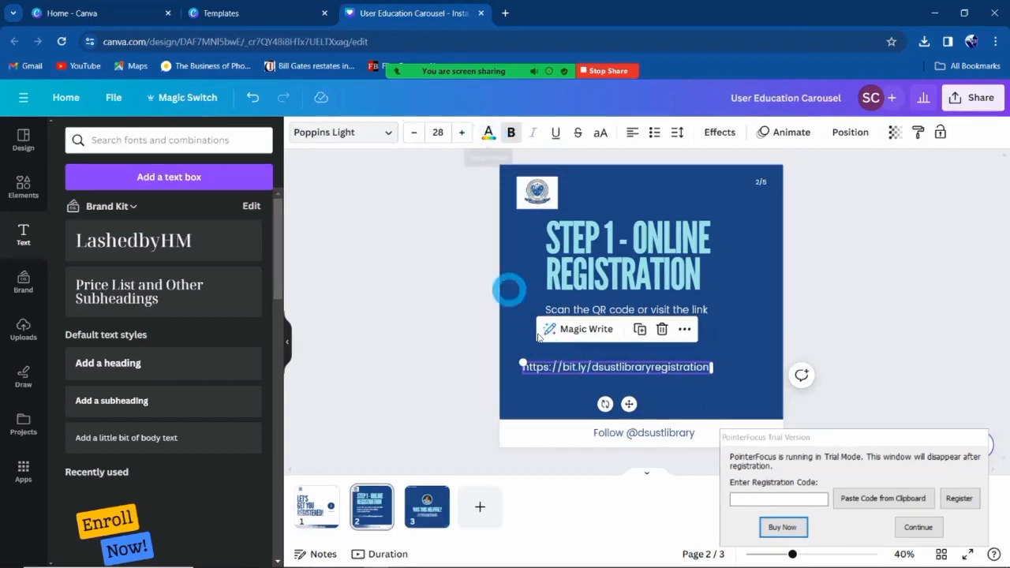
{"action": "left_click_drag", "start_coordinate": [521, 363], "coordinate": [571, 368]}
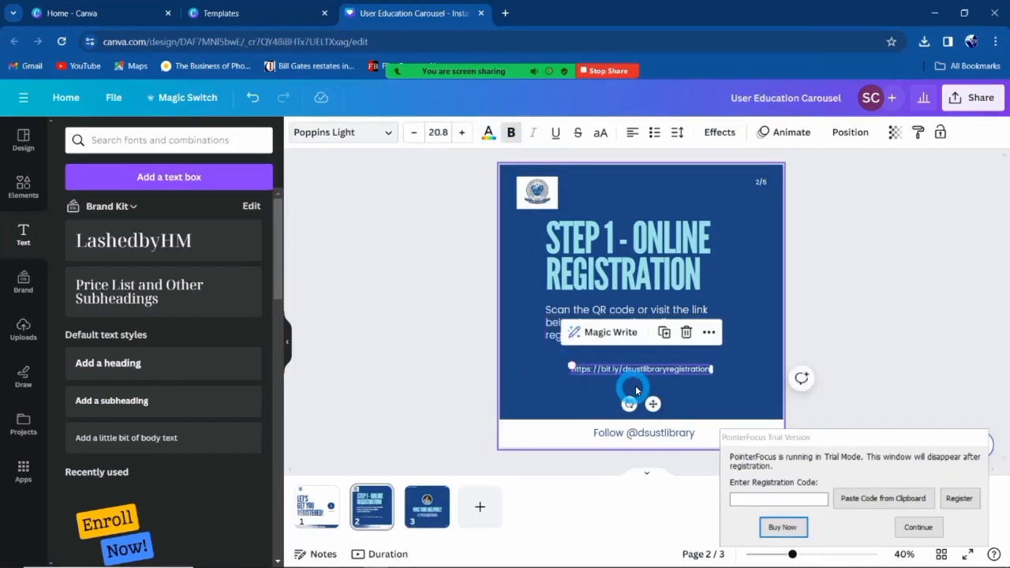
{"action": "left_click_drag", "start_coordinate": [655, 404], "coordinate": [629, 403]}
{"action": "left_click", "coordinate": [867, 355]}
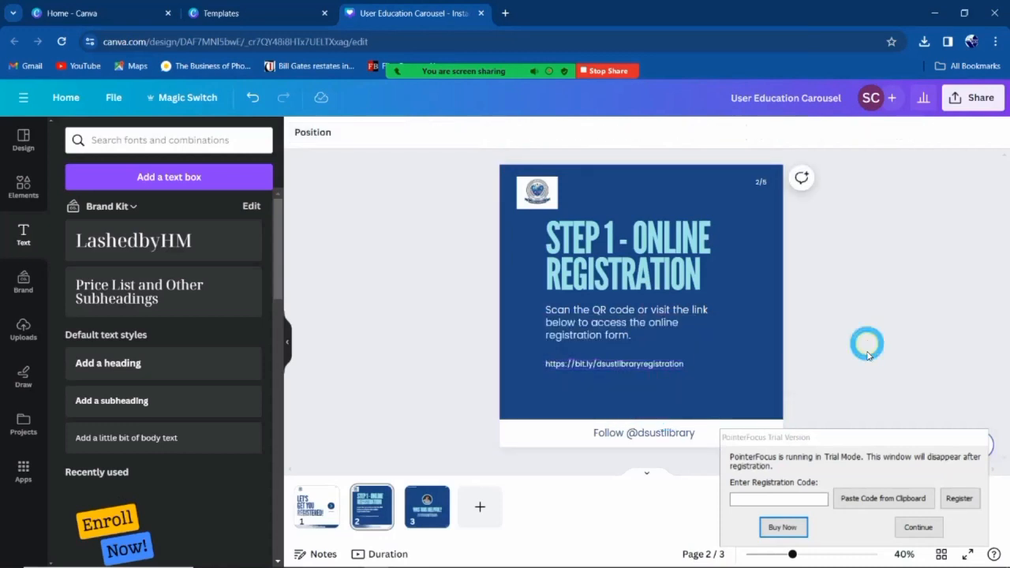
{"action": "left_click", "coordinate": [917, 527]}
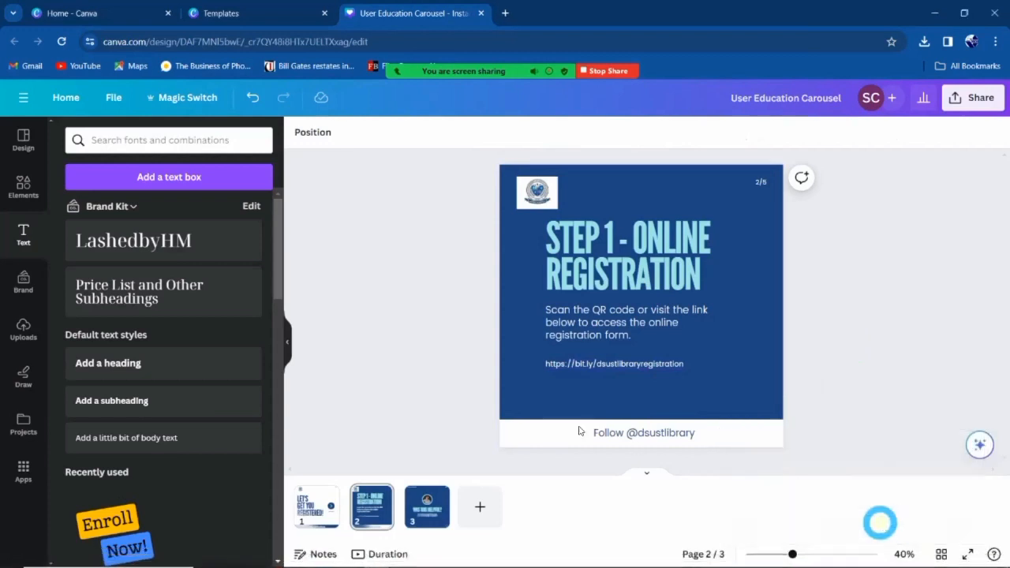
{"action": "left_click", "coordinate": [25, 194]}
Add a 'qr code' element, shrink it into the lower-right corner and colour it white.
{"action": "left_click", "coordinate": [138, 141]}
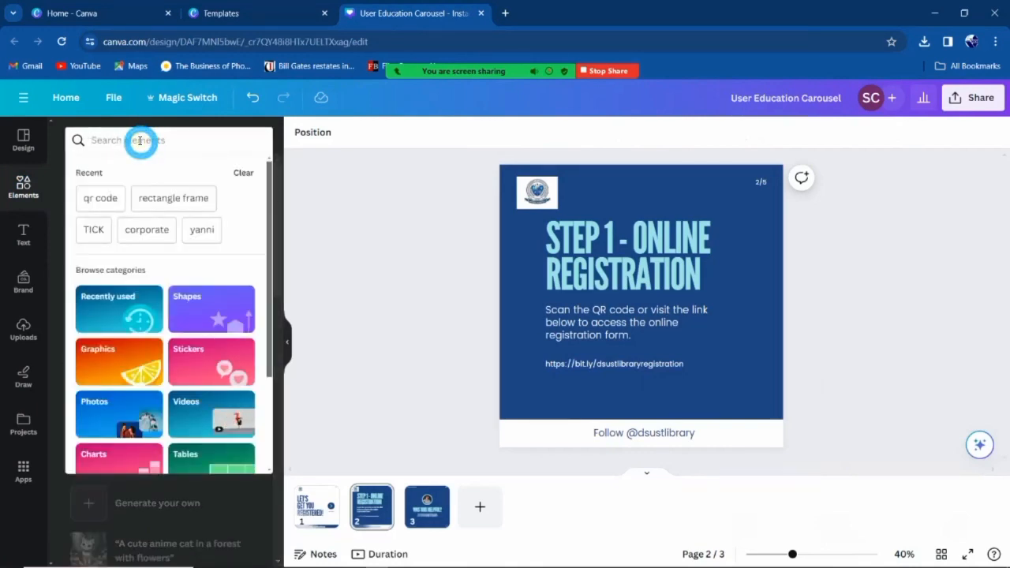
{"action": "type", "text": "qr code"}
{"action": "key", "text": "Return"}
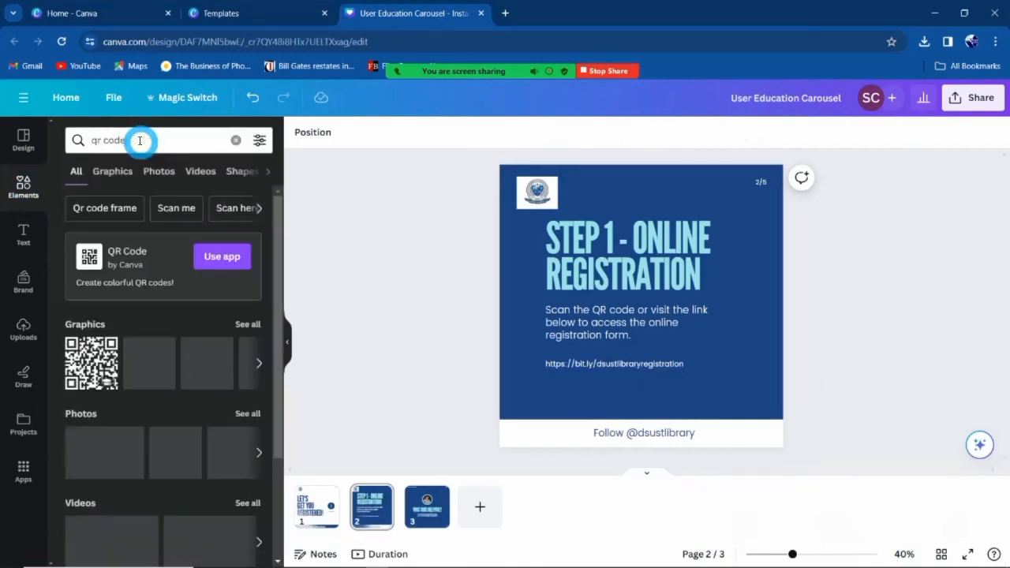
{"action": "left_click", "coordinate": [85, 361]}
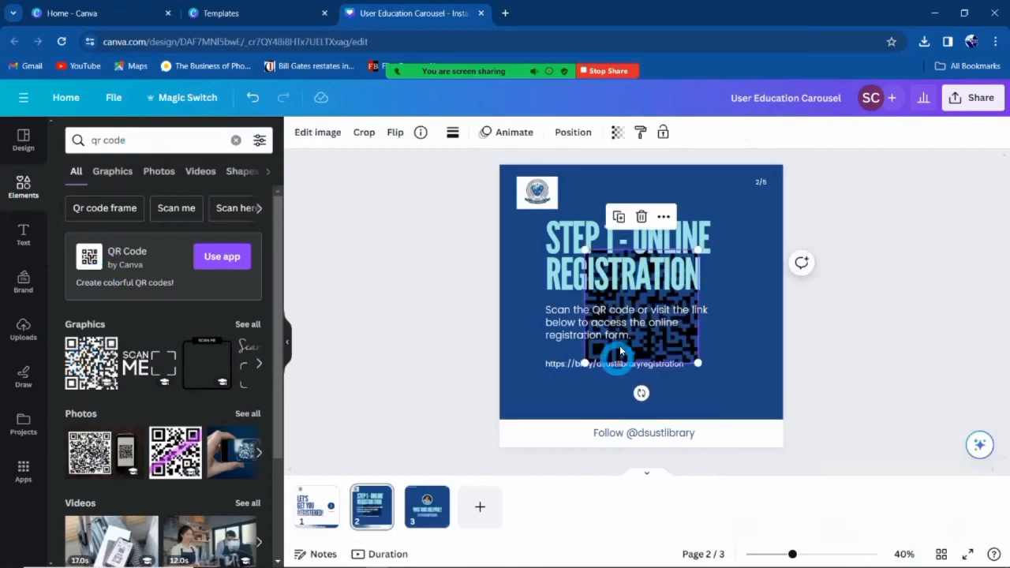
{"action": "left_click", "coordinate": [680, 355]}
{"action": "left_click_drag", "start_coordinate": [693, 356], "coordinate": [770, 413]}
{"action": "left_click_drag", "start_coordinate": [663, 309], "coordinate": [736, 360]}
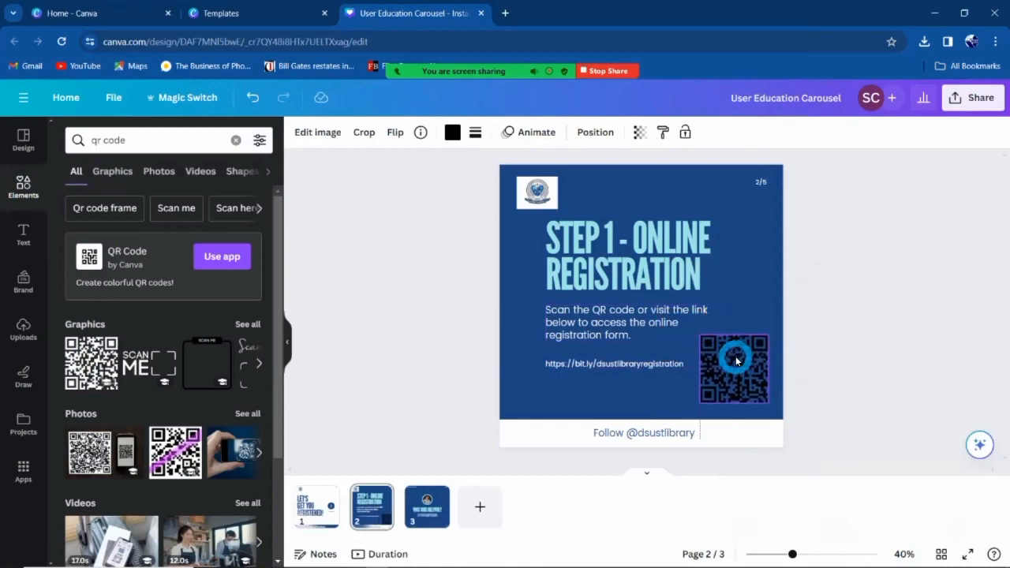
{"action": "left_click", "coordinate": [452, 132]}
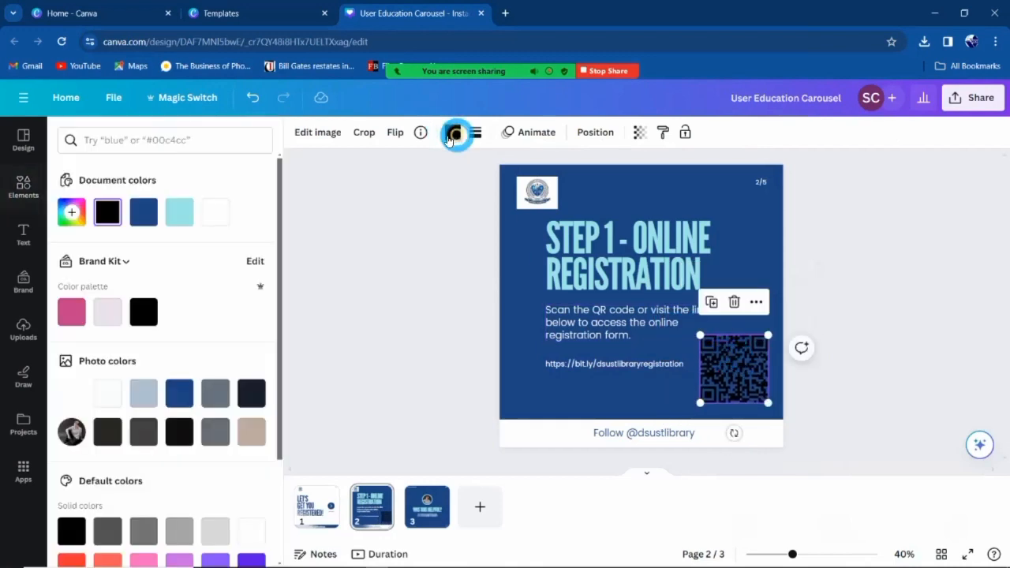
{"action": "left_click", "coordinate": [219, 214]}
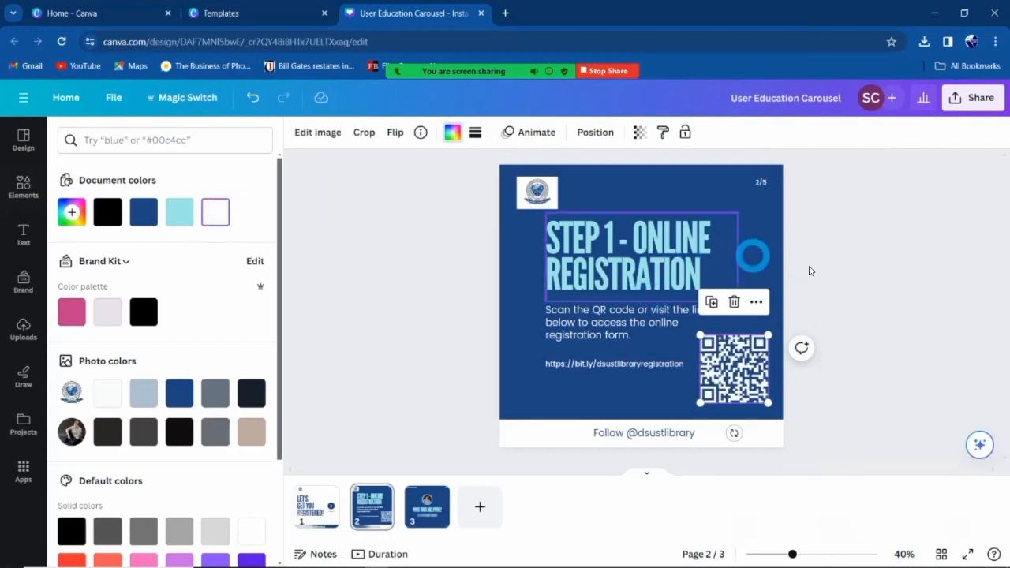
{"action": "left_click", "coordinate": [847, 270]}
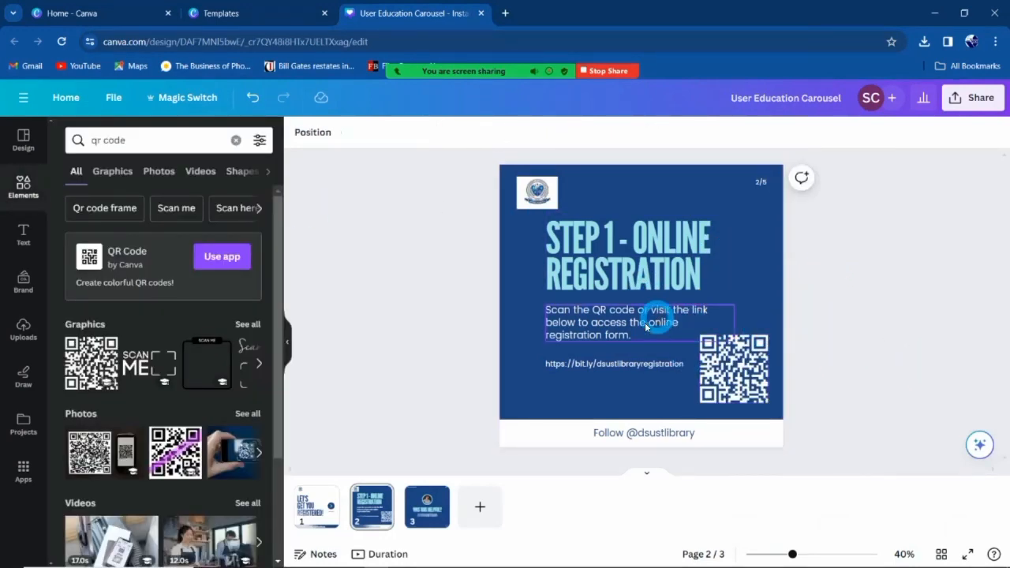
Duplicate the Step 1 slide as a new page 3.
{"action": "right_click", "coordinate": [367, 519]}
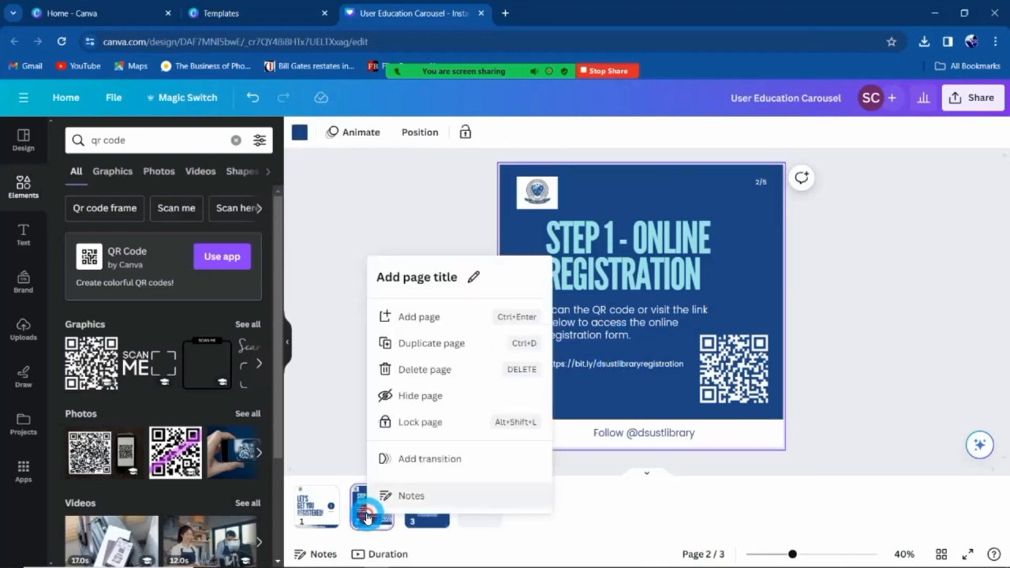
{"action": "left_click", "coordinate": [455, 350]}
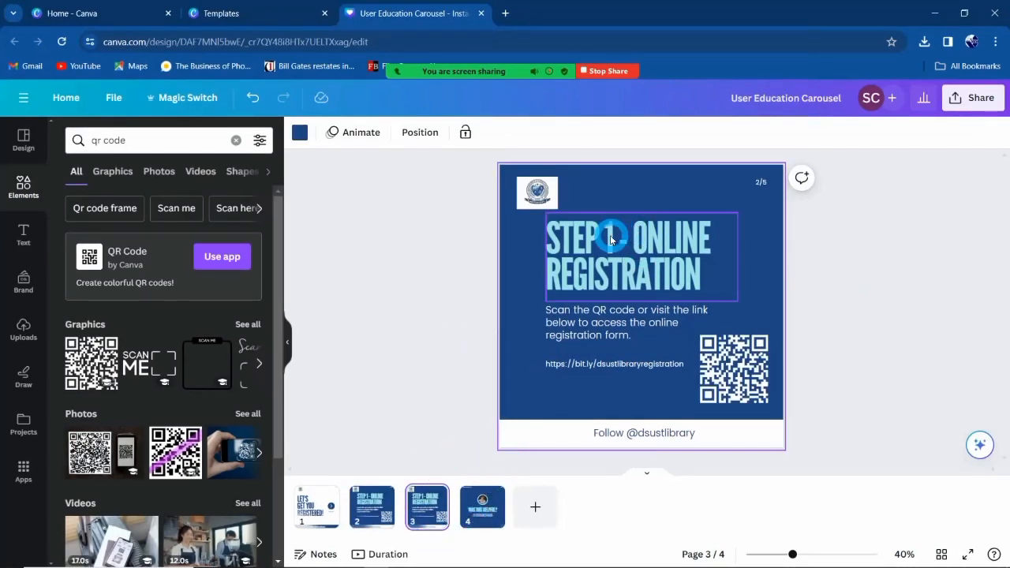
{"action": "key", "text": "alt+Tab"}
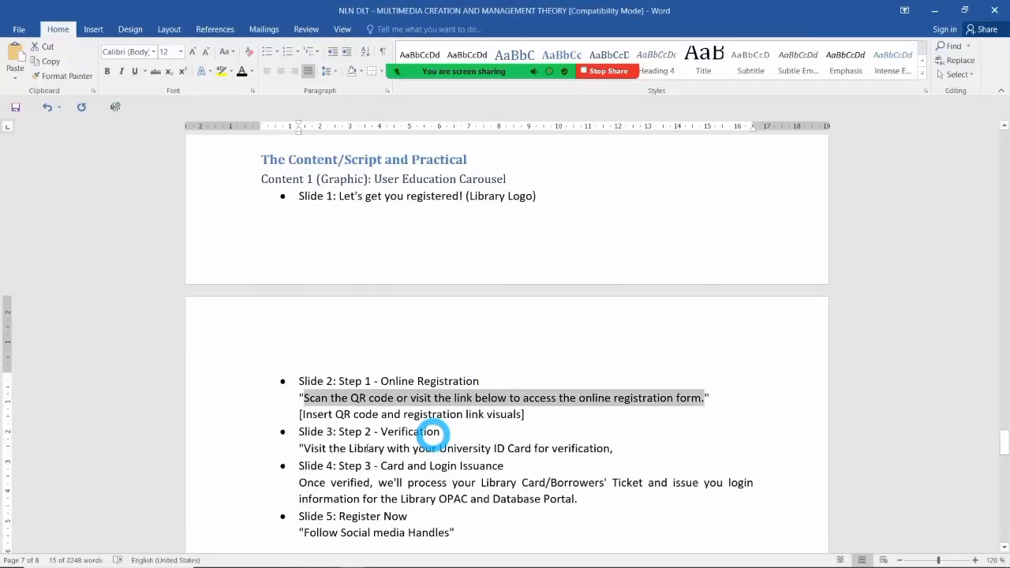
Copy the 'Step 2 - Verification' title from the Slide 3 line of the Word script.
{"action": "left_click", "coordinate": [340, 432]}
{"action": "left_click", "coordinate": [361, 430]}
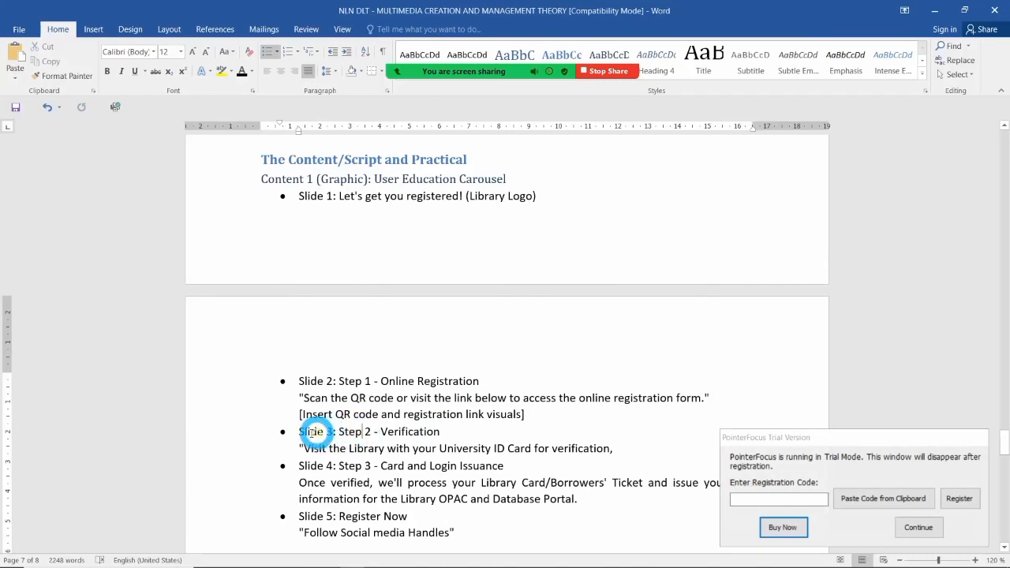
{"action": "left_click_drag", "start_coordinate": [300, 431], "coordinate": [430, 431]}
{"action": "key", "text": "ctrl+c"}
{"action": "key", "text": "ctrl+alt+Tab"}
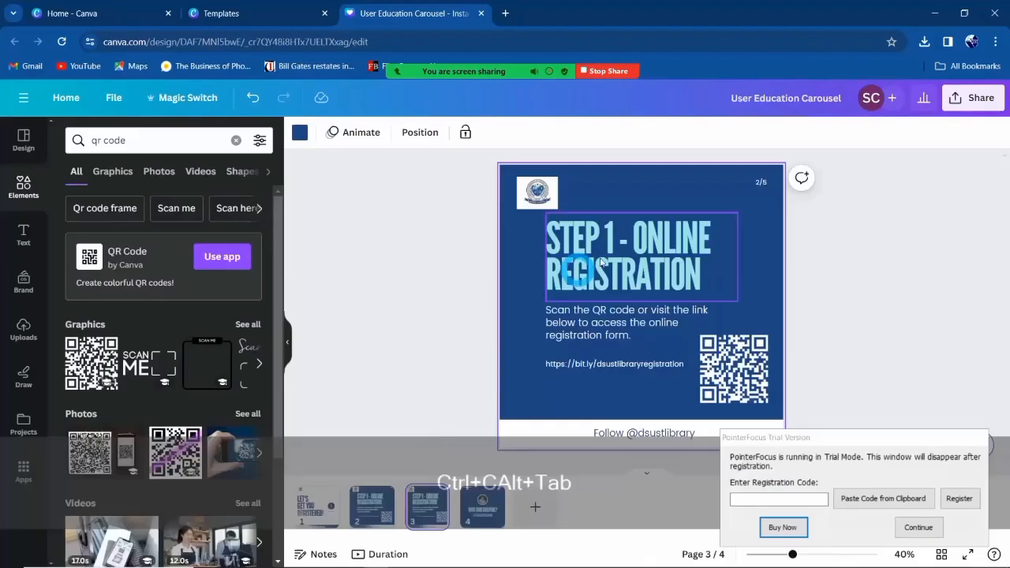
{"action": "left_click", "coordinate": [624, 241]}
{"action": "key", "text": "alt+Tab"}
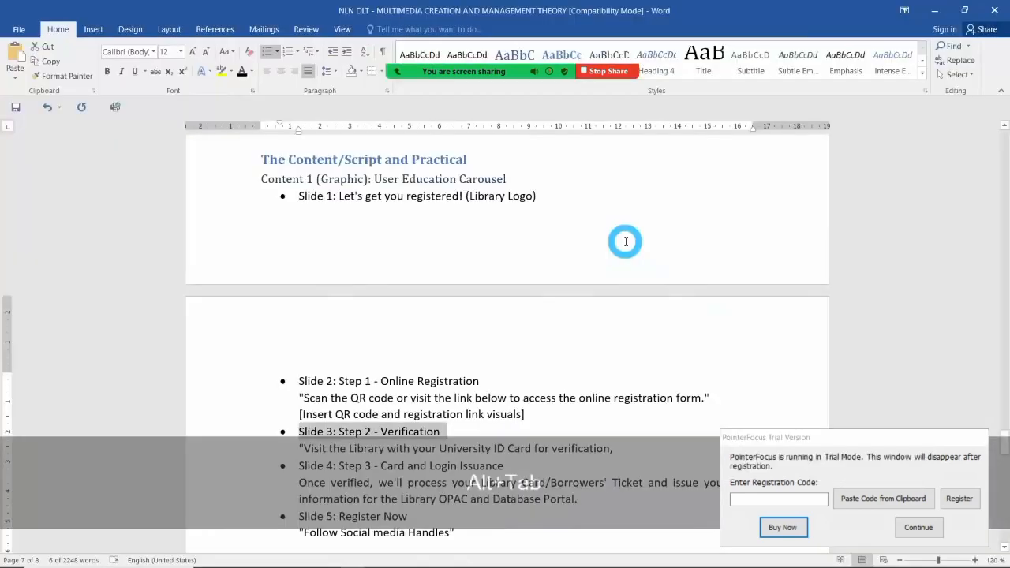
{"action": "left_click", "coordinate": [350, 385]}
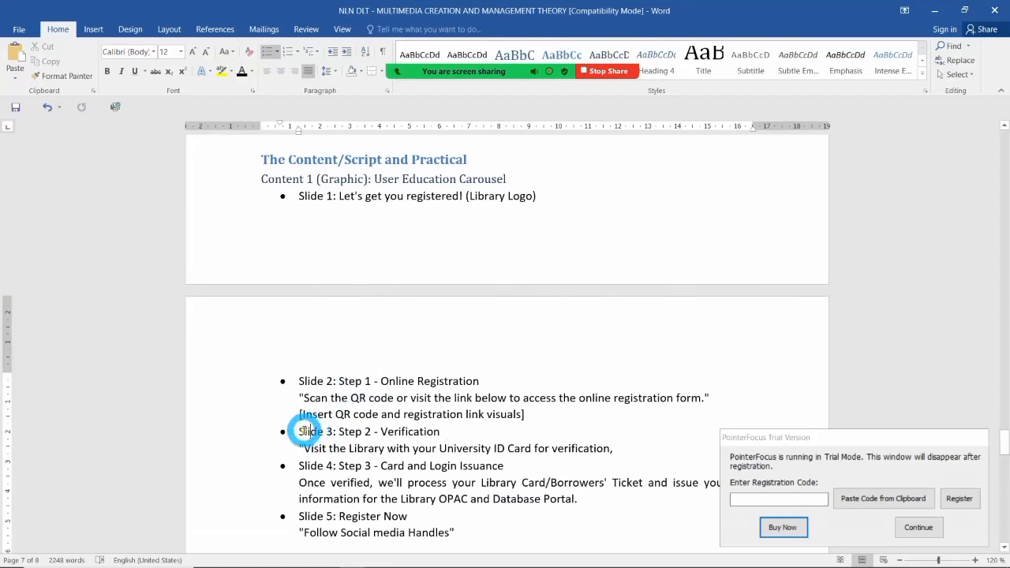
{"action": "left_click_drag", "start_coordinate": [301, 431], "coordinate": [418, 431]}
{"action": "left_click", "coordinate": [381, 431]}
{"action": "left_click", "coordinate": [381, 435]}
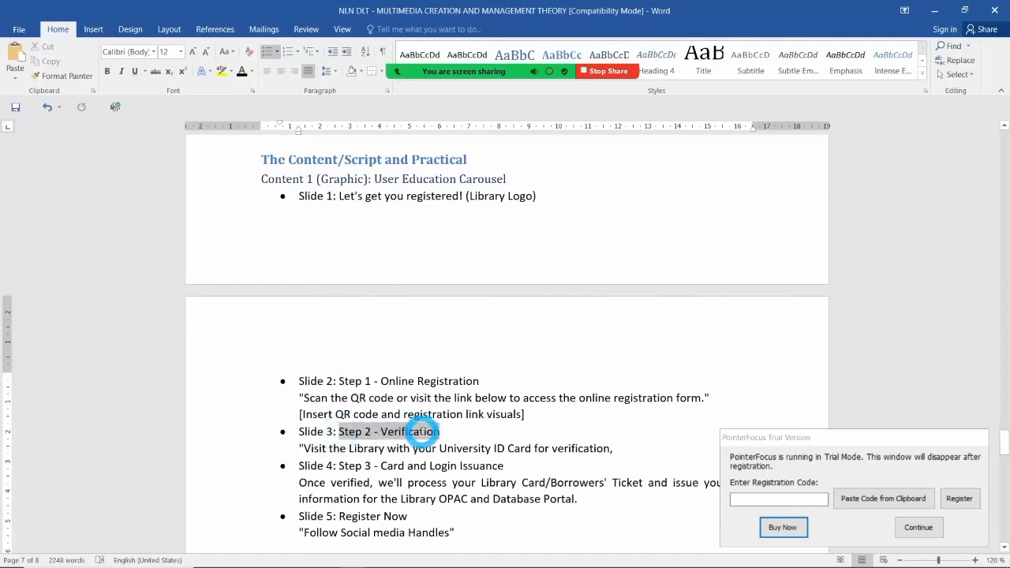
{"action": "key", "text": "ctrl+alt+Tab"}
Replace the slide 3 heading with 'STEP 2 - VERIFICATION'.
{"action": "left_click", "coordinate": [541, 300]}
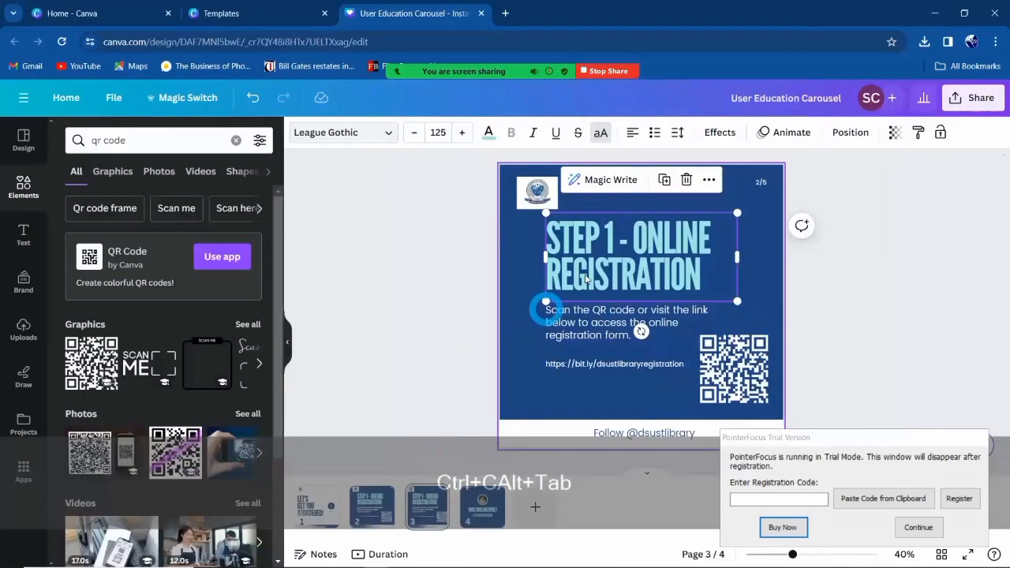
{"action": "left_click", "coordinate": [602, 263]}
{"action": "key", "text": "ctrl+a"}
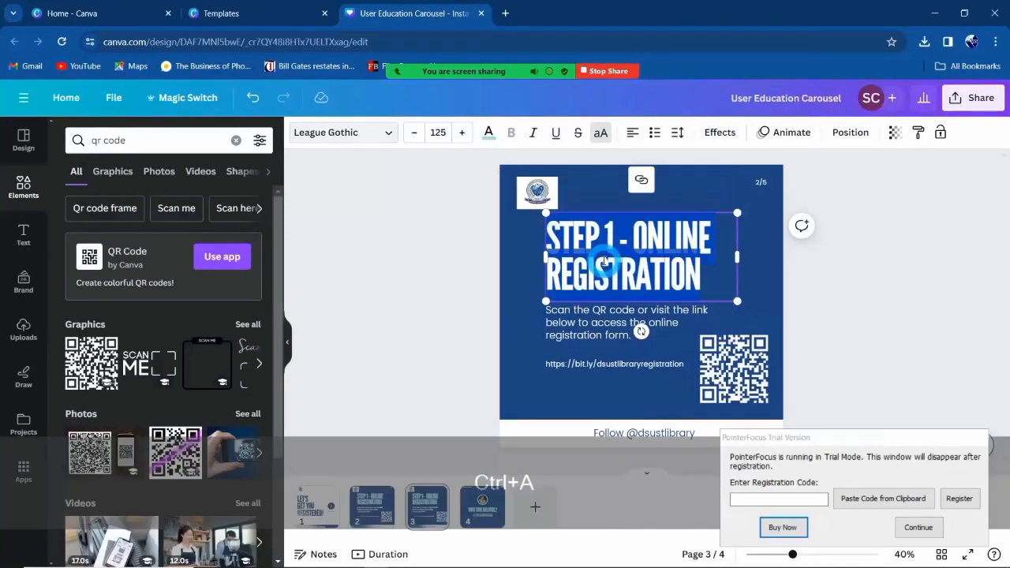
{"action": "key", "text": "ctrl+v"}
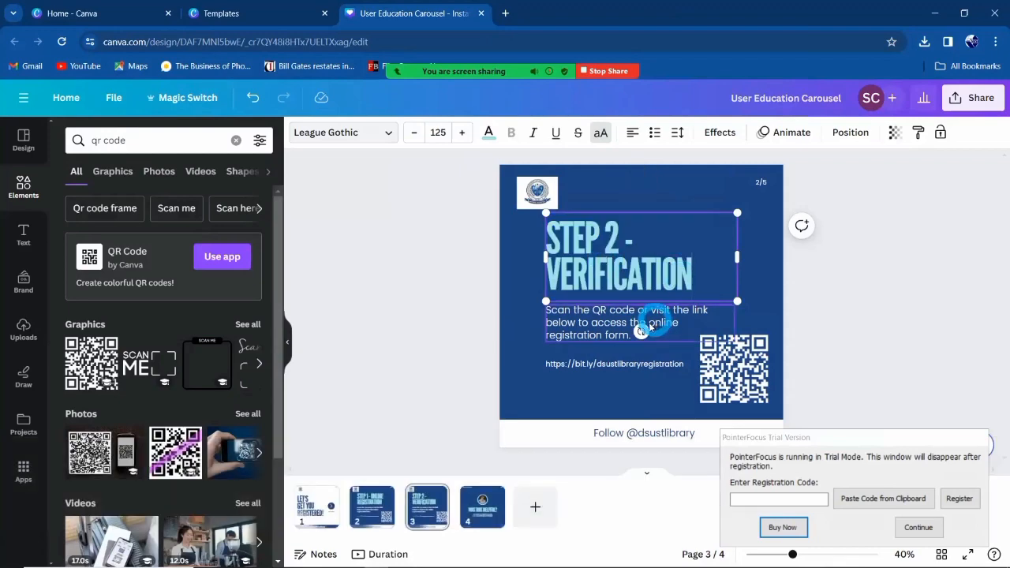
Replace the slide 3 paragraph with the University ID Card verification sentence from the Word script.
{"action": "key", "text": "alt+Tab"}
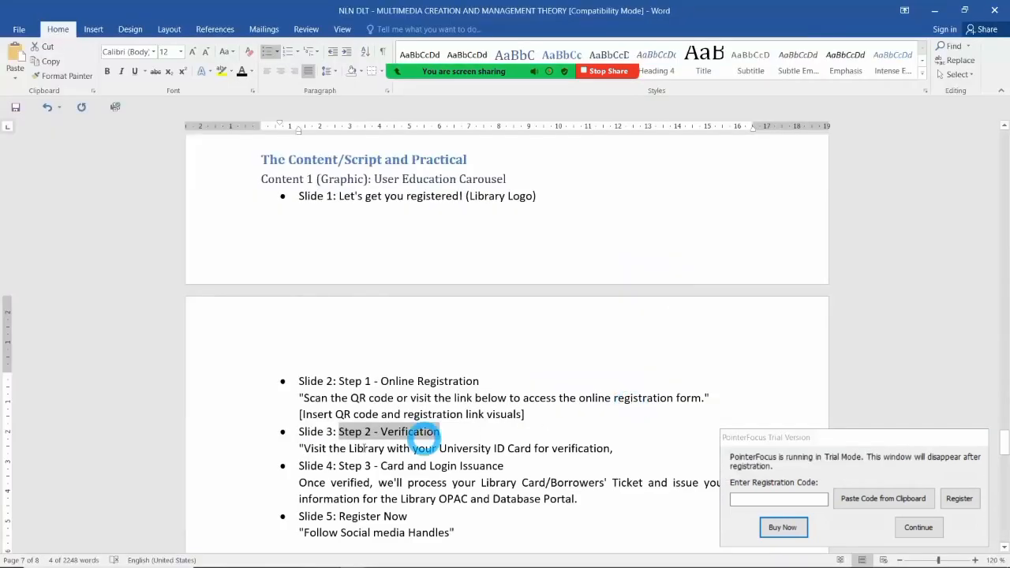
{"action": "left_click_drag", "start_coordinate": [304, 448], "coordinate": [596, 451]}
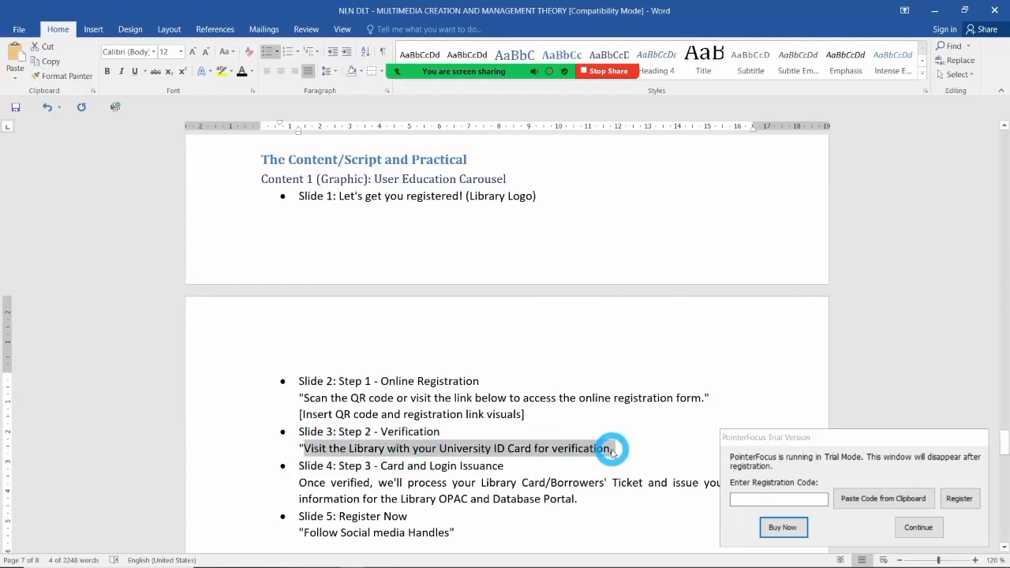
{"action": "key", "text": "ctrl+c"}
{"action": "key", "text": "alt+Tab"}
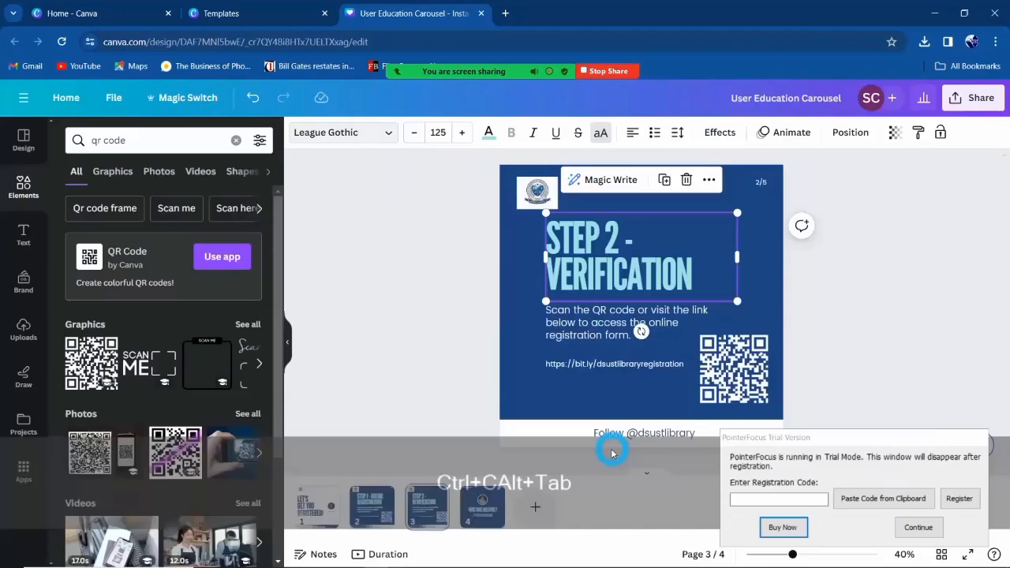
{"action": "left_click", "coordinate": [580, 326]}
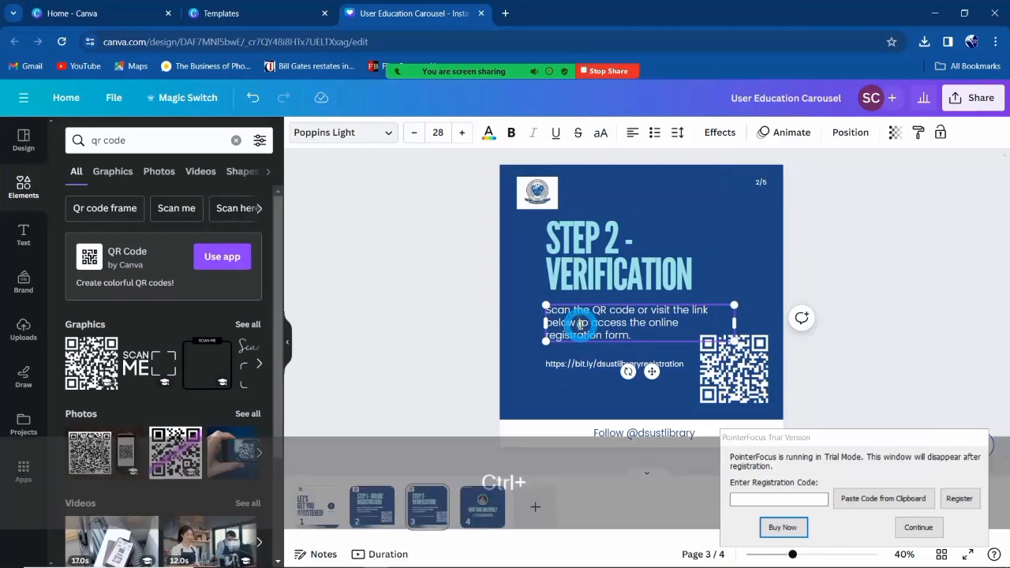
{"action": "key", "text": "ctrl+v"}
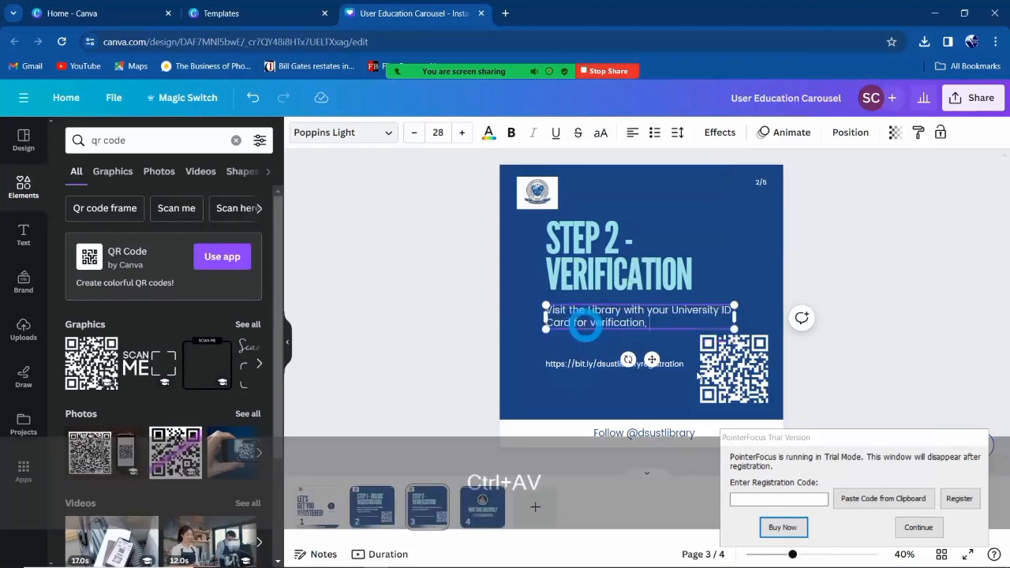
Delete the QR code and link text from slide 3.
{"action": "left_click", "coordinate": [698, 377]}
{"action": "left_click", "coordinate": [625, 366], "text": "shift"}
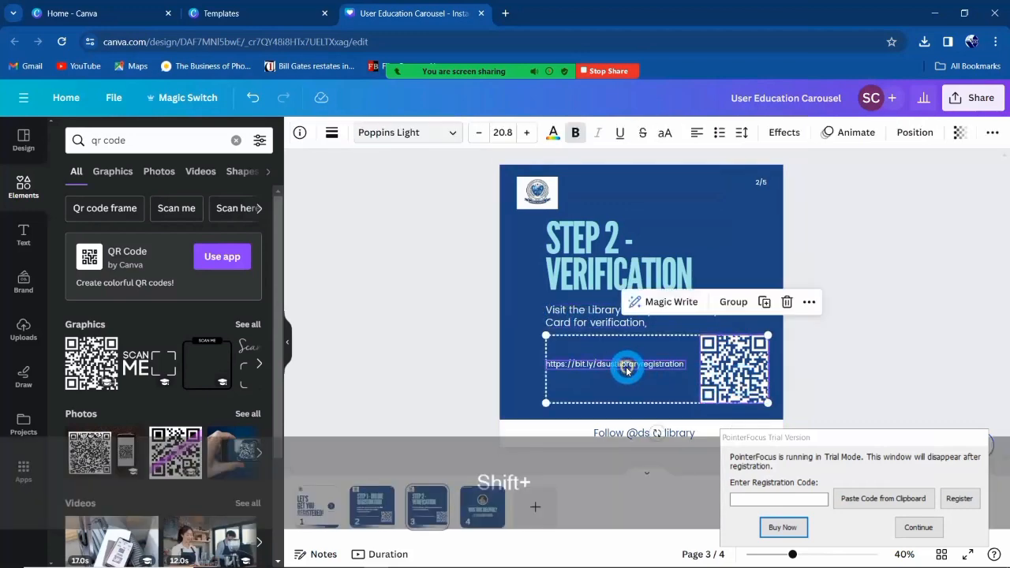
{"action": "key", "text": "shift+Delete"}
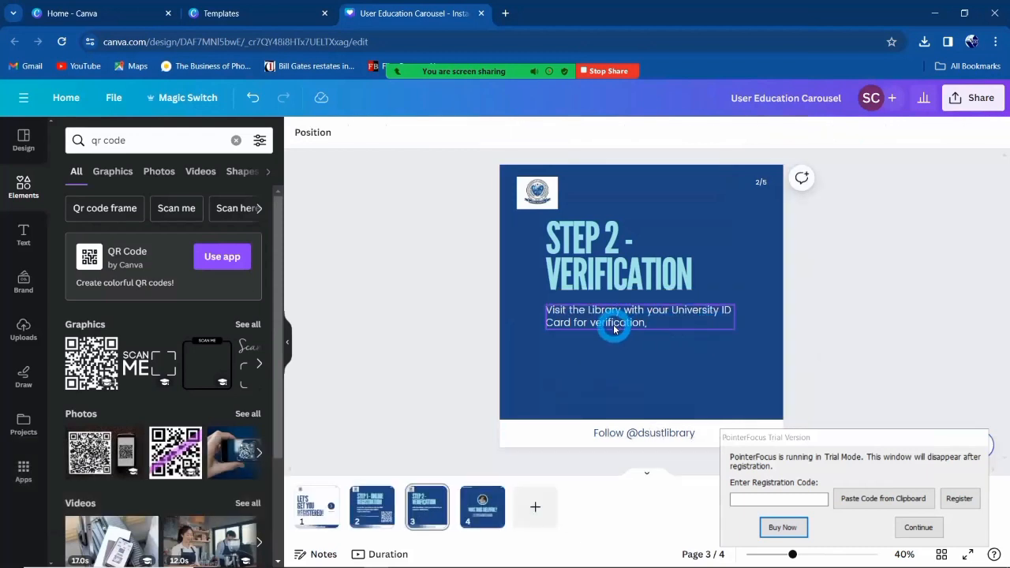
{"action": "left_click", "coordinate": [614, 329]}
Enlarge the Step 2 body text to size 44.
{"action": "left_click", "coordinate": [463, 133]}
{"action": "left_click", "coordinate": [463, 132]}
{"action": "left_click", "coordinate": [463, 133]}
{"action": "left_click", "coordinate": [463, 133]}
{"action": "left_click", "coordinate": [464, 133]}
{"action": "left_click", "coordinate": [463, 133]}
{"action": "left_click", "coordinate": [463, 133]}
{"action": "left_click", "coordinate": [463, 133]}
{"action": "left_click", "coordinate": [463, 133]}
{"action": "left_click", "coordinate": [463, 133]}
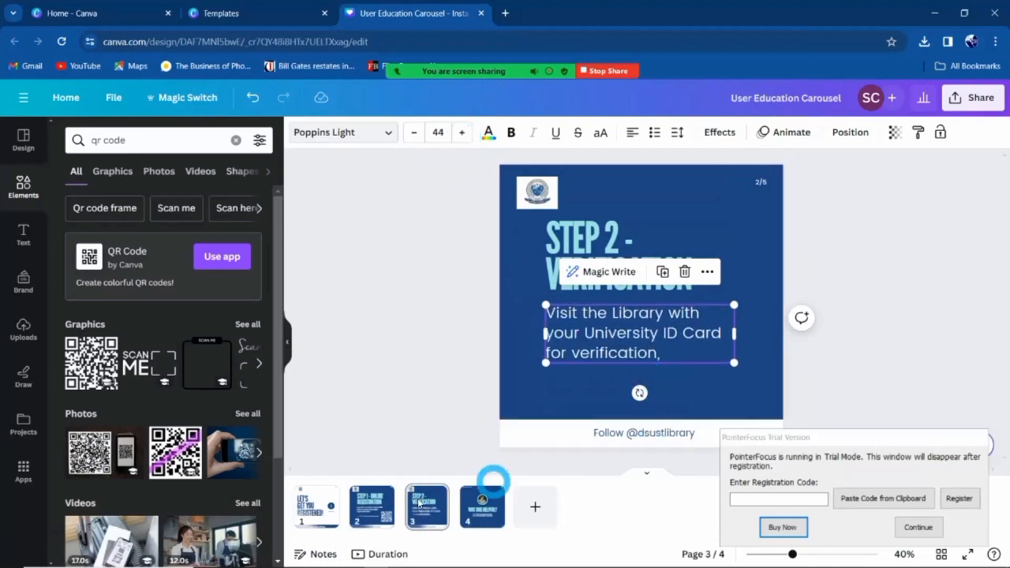
Enlarge the Step 1 - Online Registration body text to size 32.
{"action": "left_click", "coordinate": [369, 505]}
{"action": "left_click", "coordinate": [598, 363]}
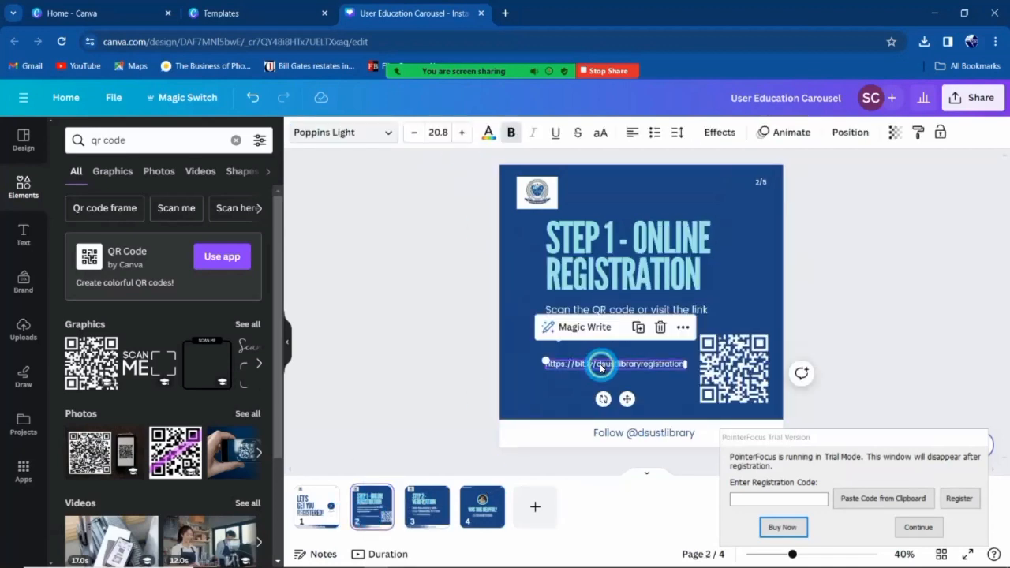
{"action": "left_click", "coordinate": [582, 308]}
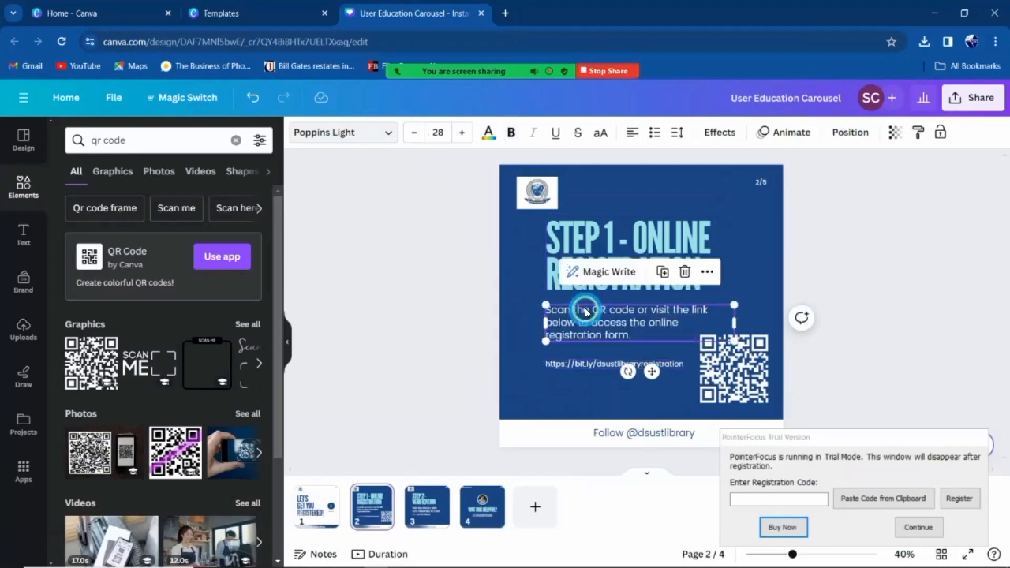
{"action": "left_click", "coordinate": [463, 134]}
{"action": "left_click", "coordinate": [463, 134]}
{"action": "left_click", "coordinate": [463, 134]}
{"action": "left_click", "coordinate": [463, 134]}
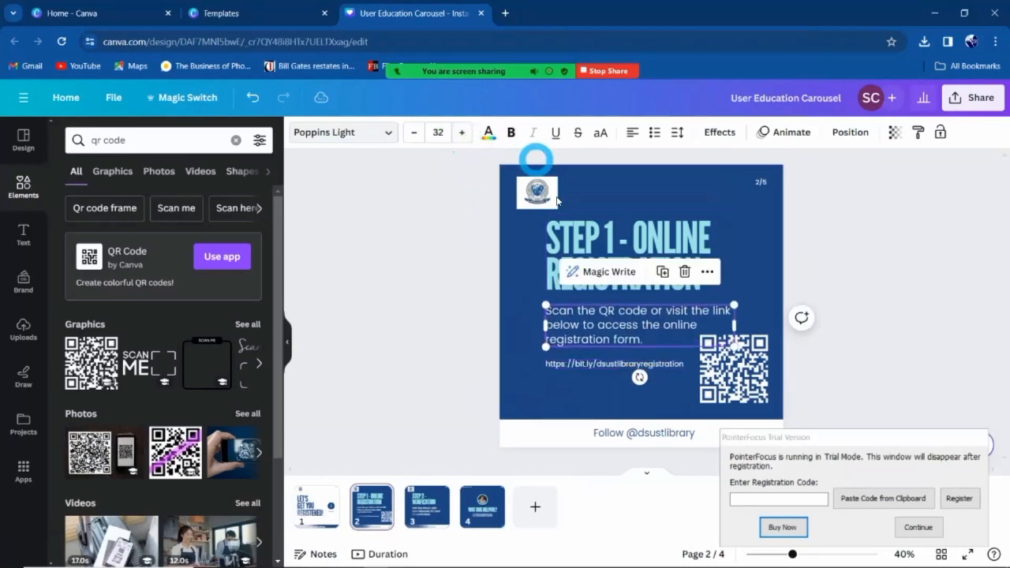
Underline the registration link on the Step 1 slide.
{"action": "left_click", "coordinate": [600, 364]}
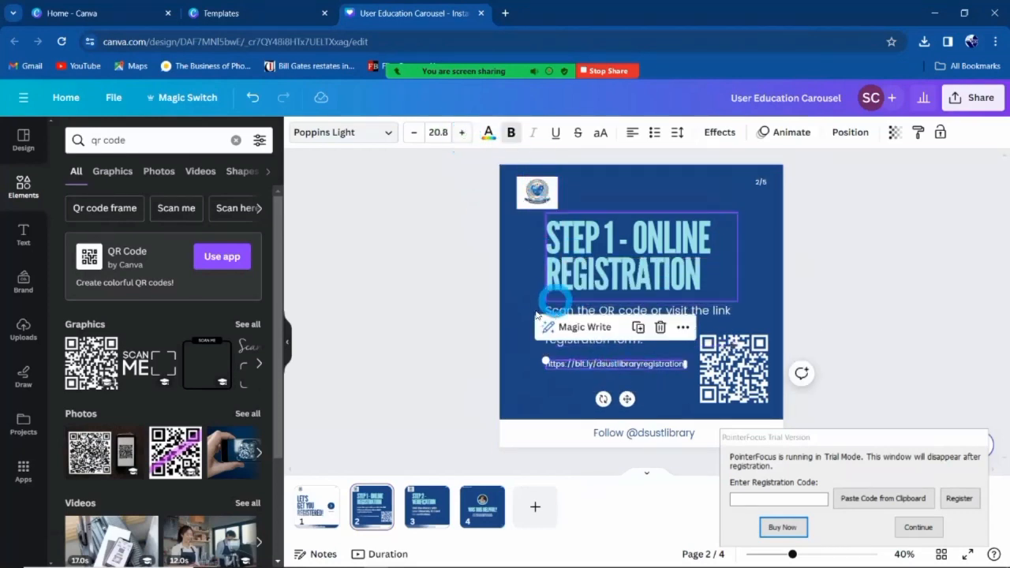
{"action": "left_click", "coordinate": [556, 133]}
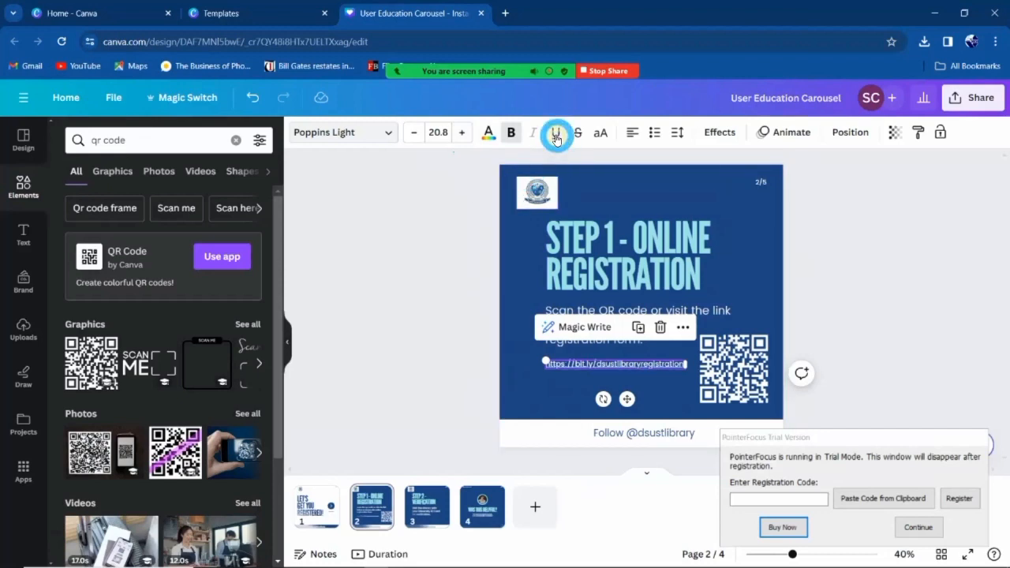
{"action": "left_click", "coordinate": [841, 287]}
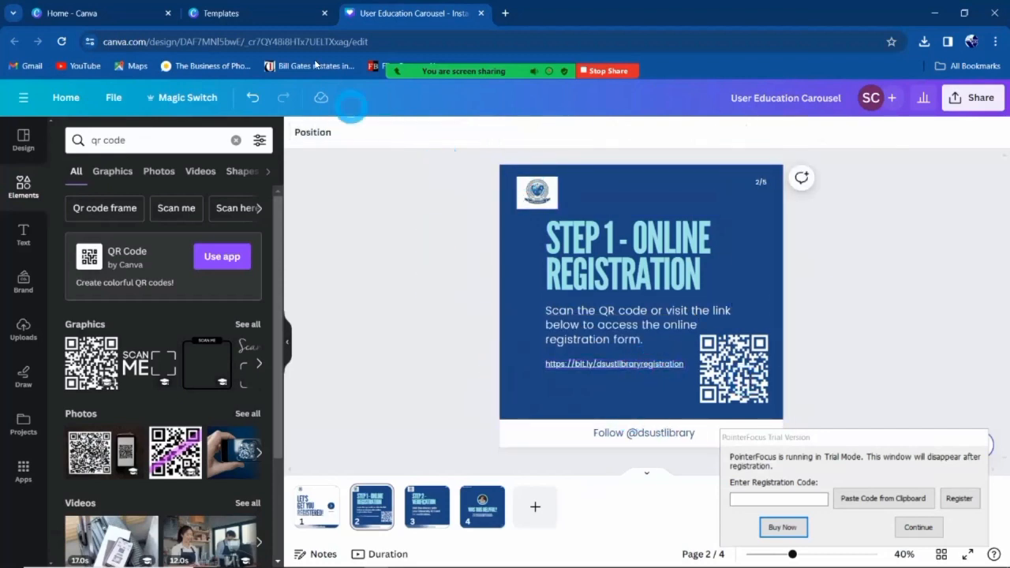
{"action": "left_click", "coordinate": [428, 513]}
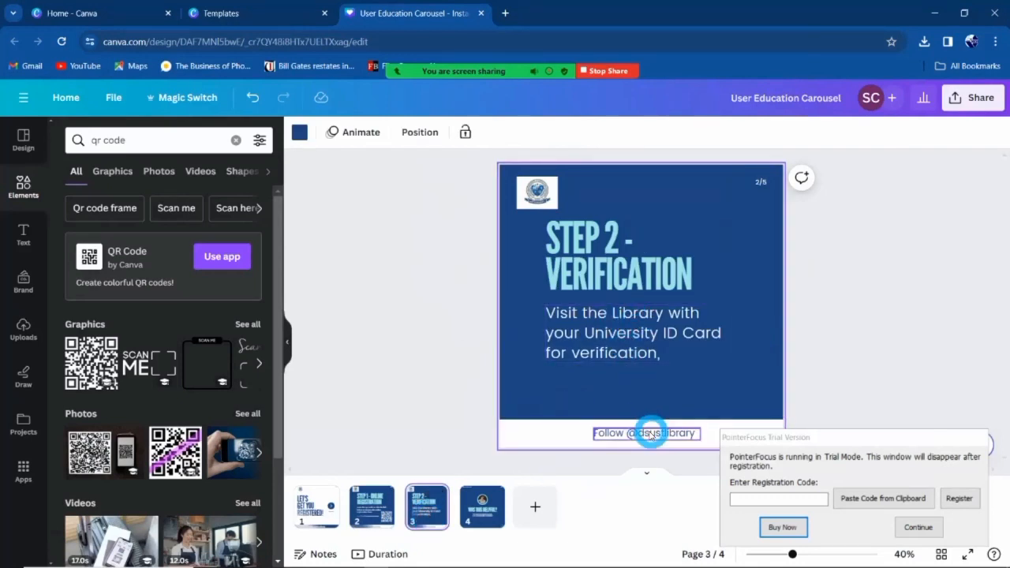
Duplicate the Step 2 slide and copy the 'Step 3 - Card and Login Issuance' heading from Word.
{"action": "right_click", "coordinate": [421, 517]}
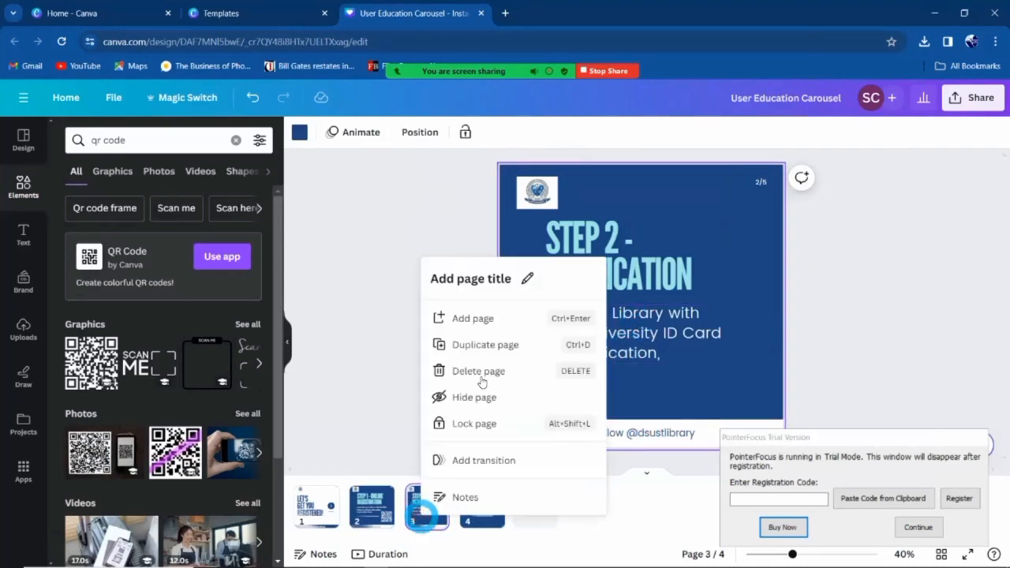
{"action": "left_click", "coordinate": [526, 346]}
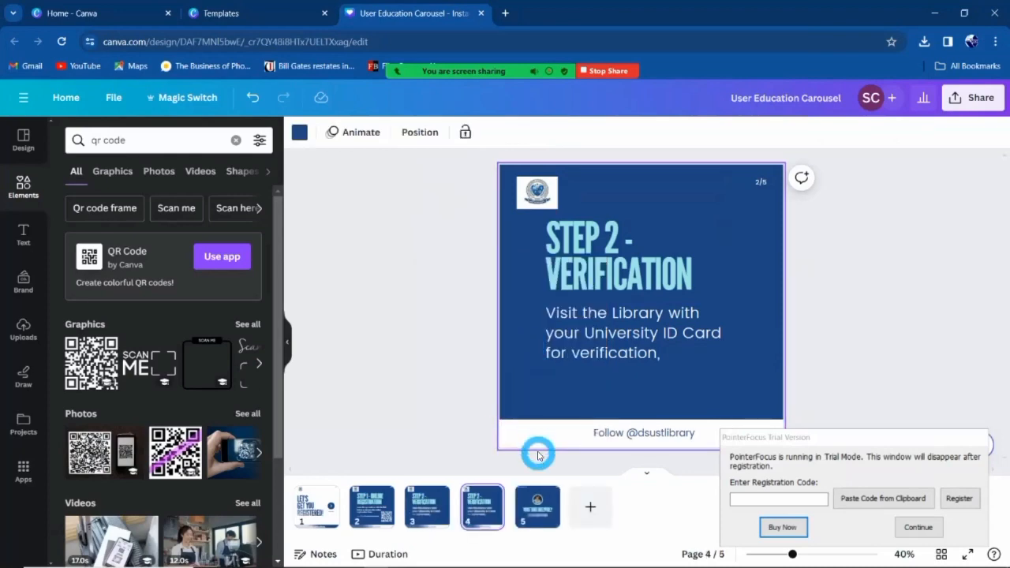
{"action": "key", "text": "alt+Tab"}
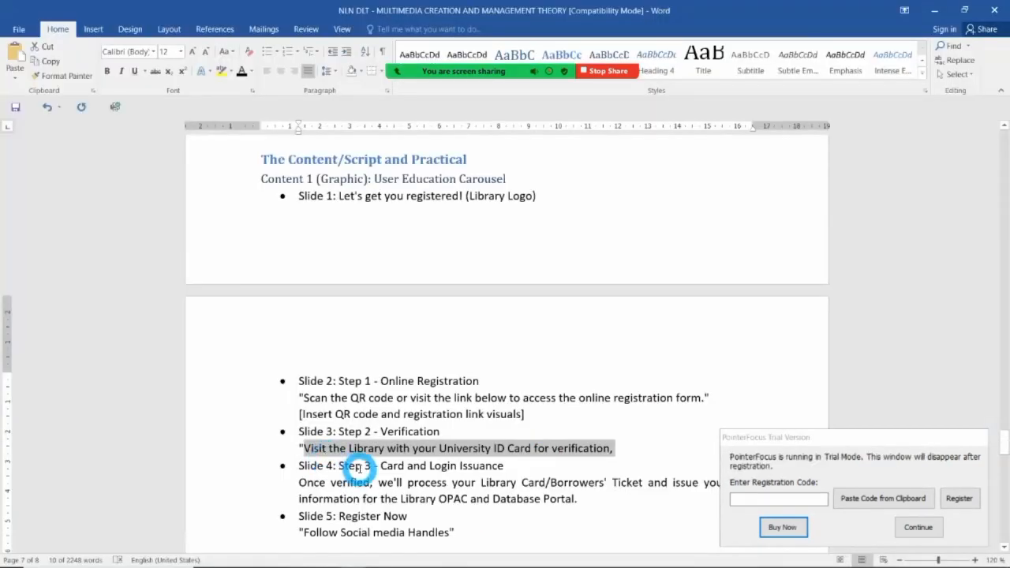
{"action": "left_click_drag", "start_coordinate": [339, 466], "coordinate": [501, 465]}
{"action": "key", "text": "alt+Tab"}
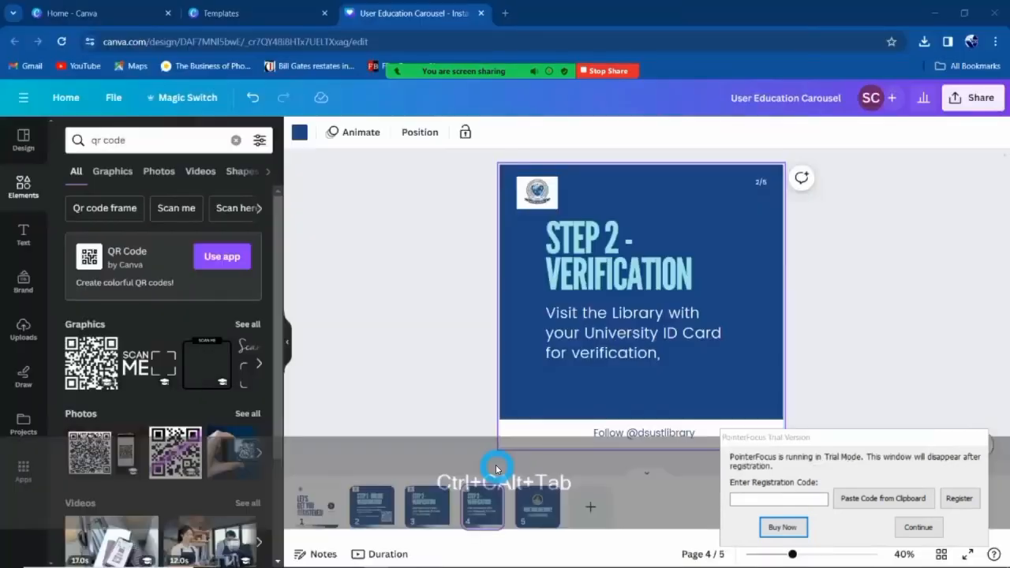
Make the duplicate's title 'Step 3 - Card and Login Issuance', widened to fit two lines.
{"action": "left_click", "coordinate": [628, 246]}
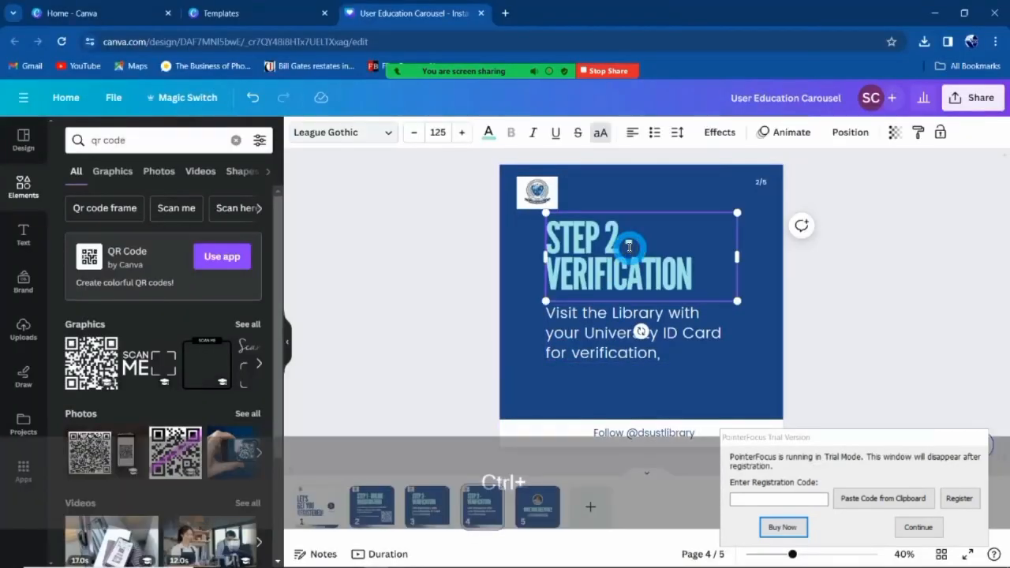
{"action": "key", "text": "ctrl+a"}
{"action": "type", "text": "Step 3 - Card and Login Issuance"}
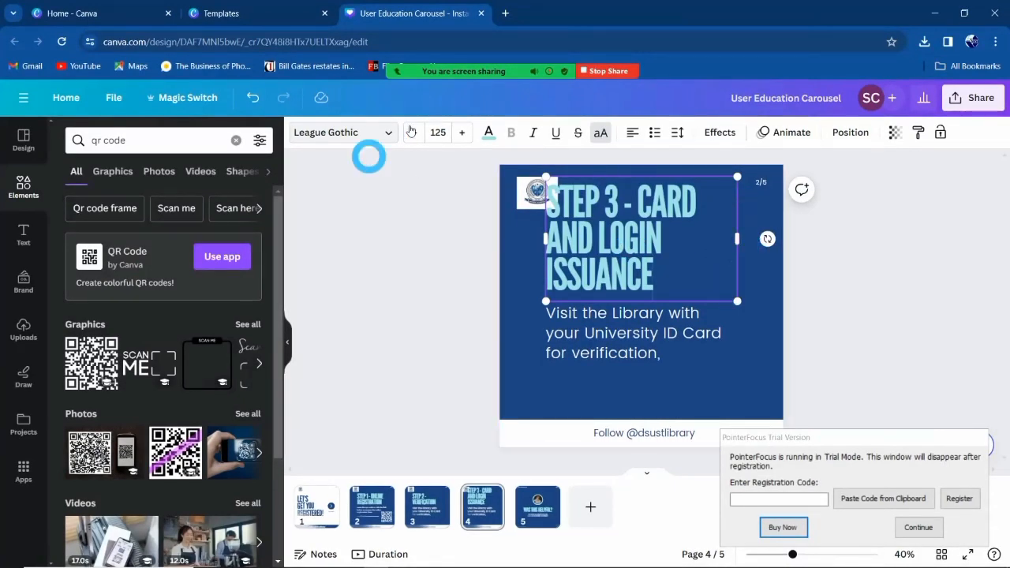
{"action": "left_click_drag", "start_coordinate": [743, 239], "coordinate": [775, 238]}
{"action": "left_click", "coordinate": [868, 260]}
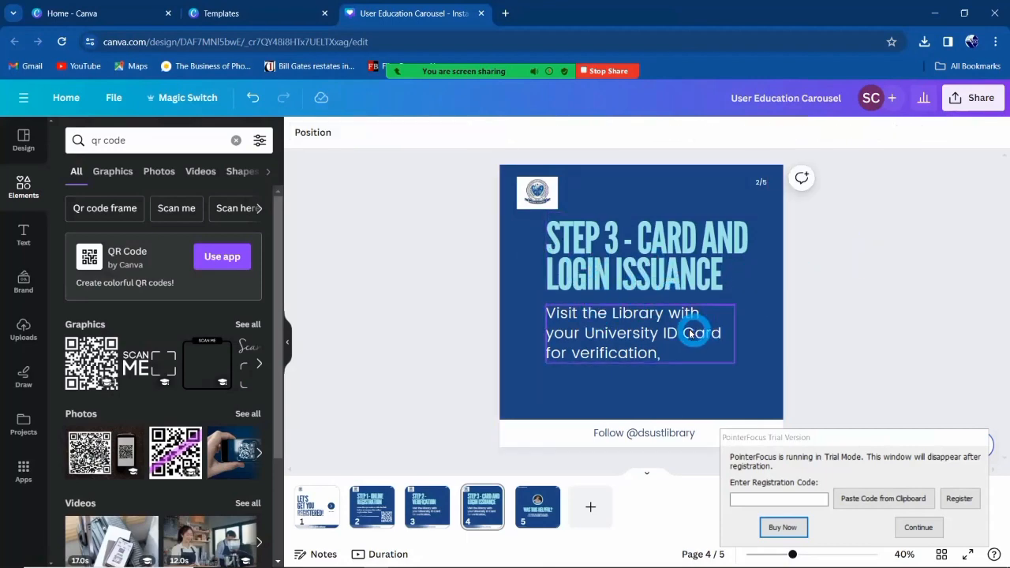
Replace the Step 3 body text with the Library Card and OPAC login paragraph from Word.
{"action": "key", "text": "alt+Tab"}
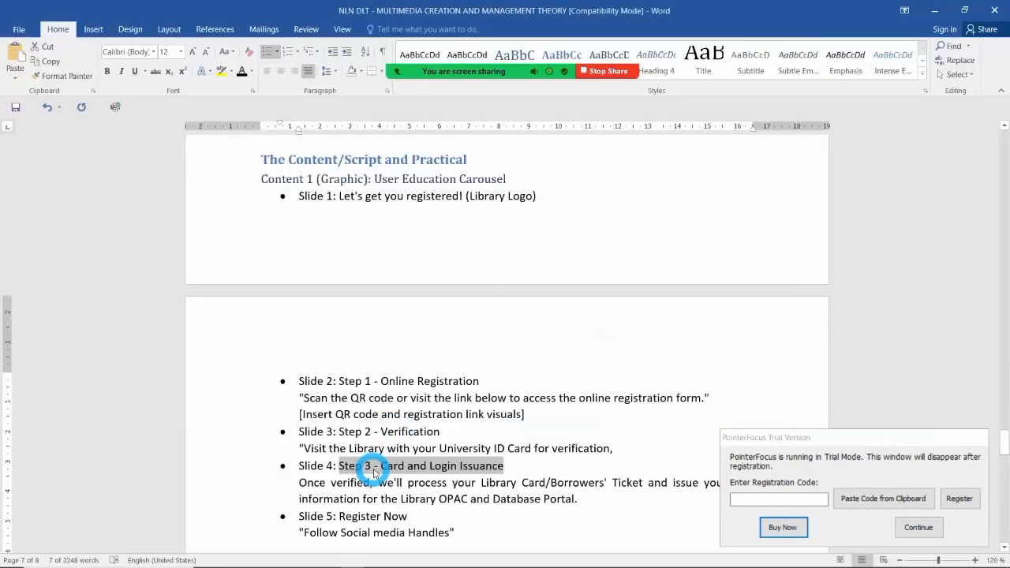
{"action": "left_click", "coordinate": [326, 482]}
{"action": "left_click_drag", "start_coordinate": [300, 482], "coordinate": [601, 497]}
{"action": "key", "text": "ctrl+c"}
{"action": "key", "text": "alt+Tab"}
{"action": "left_click", "coordinate": [584, 326]}
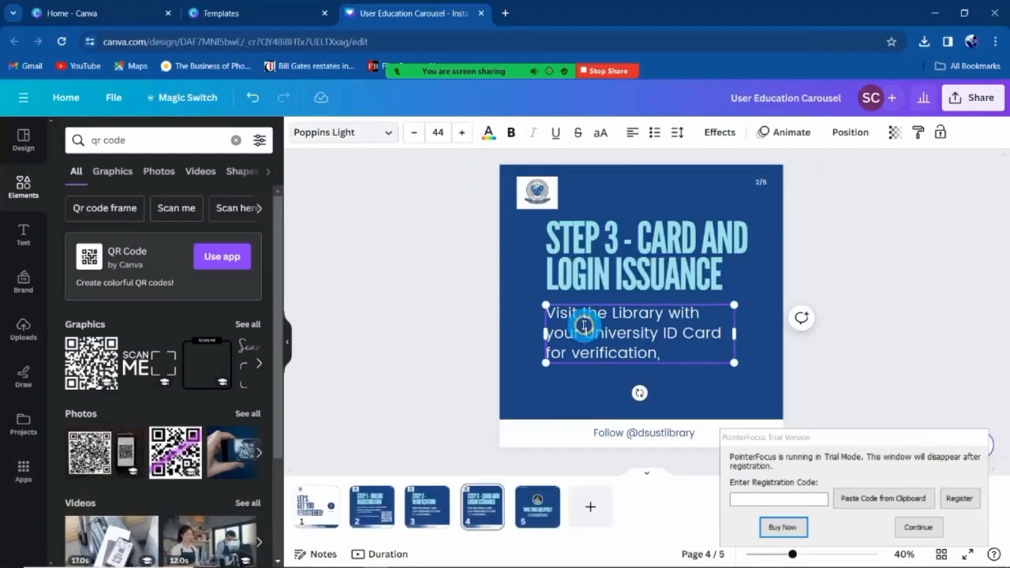
{"action": "key", "text": "ctrl+a"}
{"action": "key", "text": "ctrl+v"}
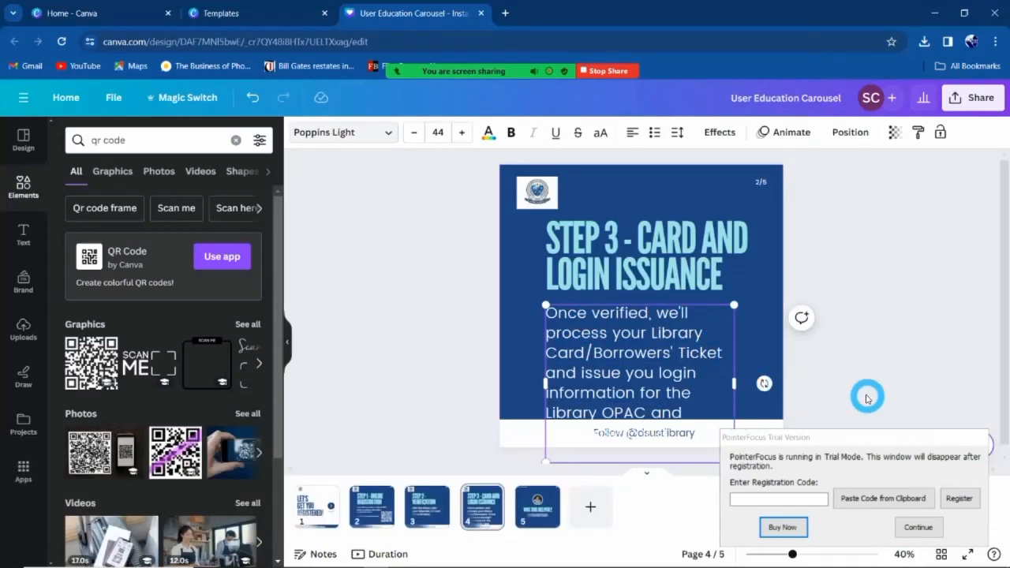
Resize the body text box so the paragraph wraps into four lines.
{"action": "left_click", "coordinate": [919, 527]}
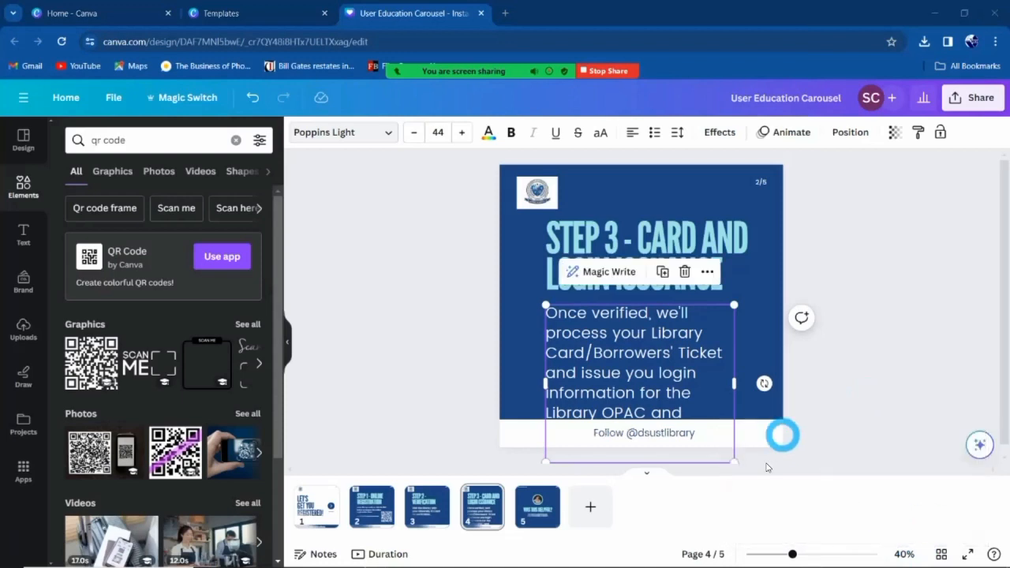
{"action": "left_click_drag", "start_coordinate": [714, 448], "coordinate": [692, 405]}
{"action": "left_click_drag", "start_coordinate": [684, 367], "coordinate": [748, 361]}
{"action": "left_click", "coordinate": [931, 265]}
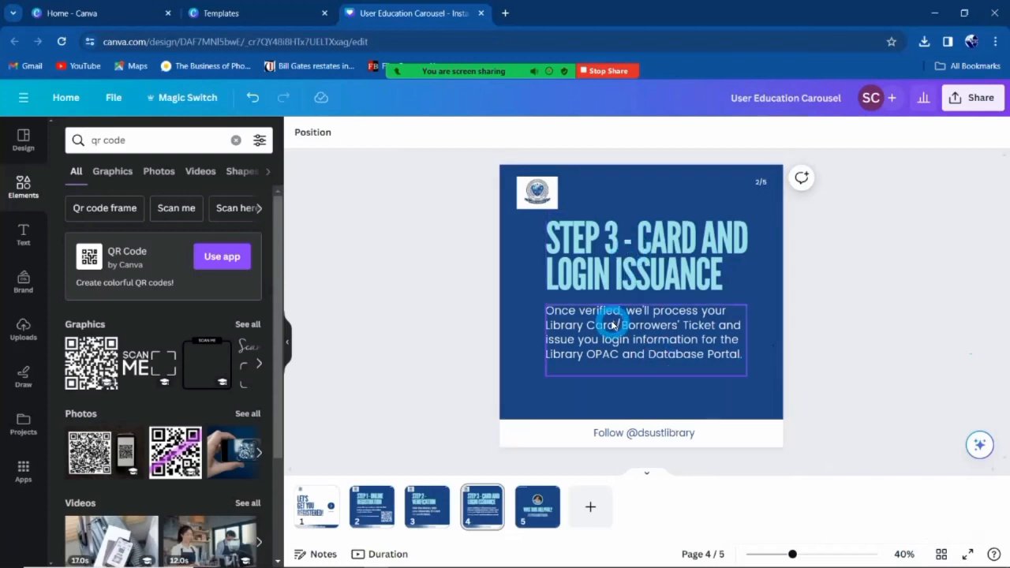
Reselect the body text box and undo an accidental nudge of its position.
{"action": "left_click", "coordinate": [657, 339]}
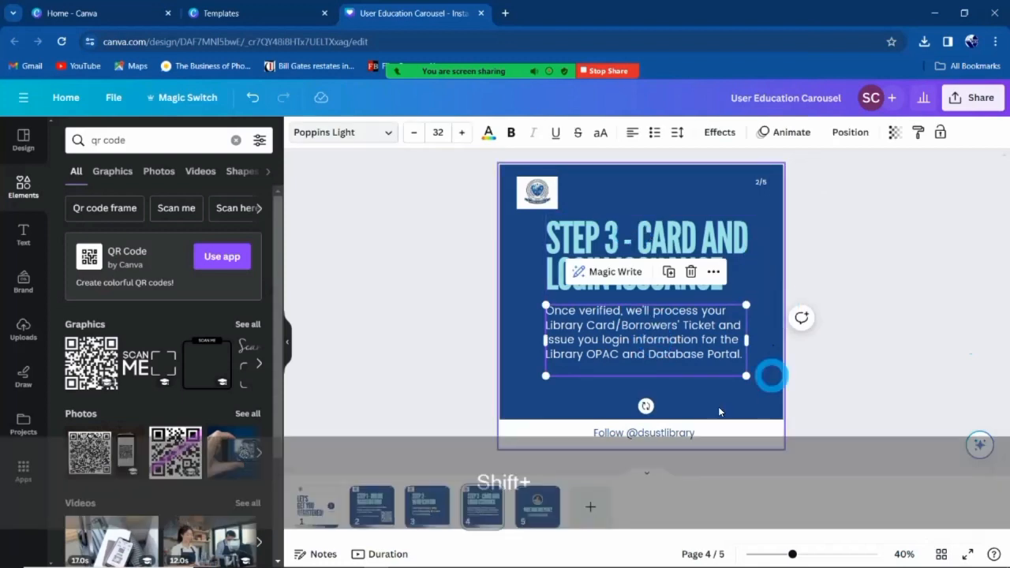
{"action": "left_click", "coordinate": [882, 297]}
{"action": "left_click", "coordinate": [640, 348]}
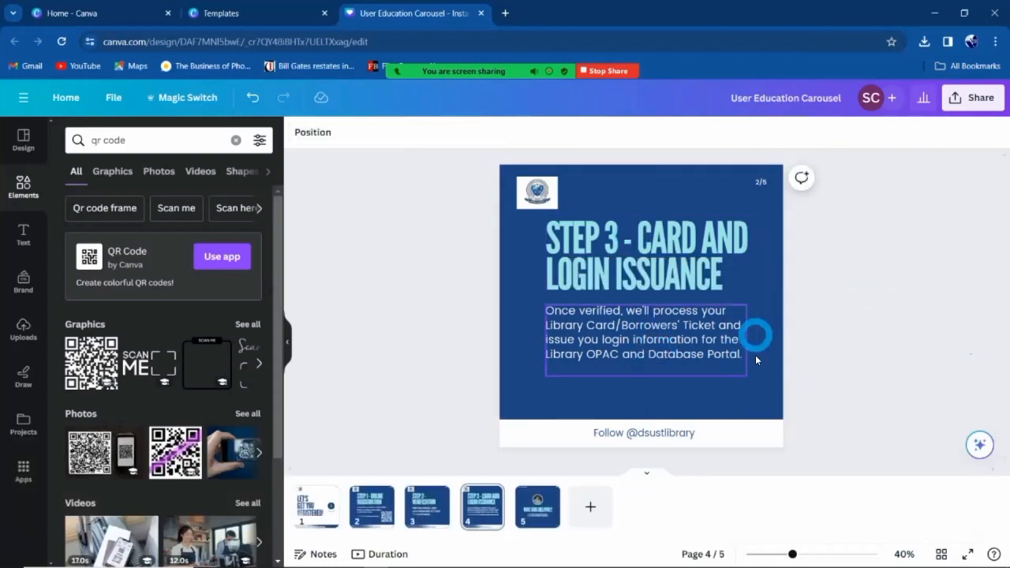
{"action": "left_click", "coordinate": [683, 334]}
{"action": "mouse_move", "coordinate": [677, 326]}
{"action": "left_mouse_down"}
{"action": "mouse_move", "coordinate": [774, 363]}
{"action": "mouse_move", "coordinate": [676, 328]}
{"action": "left_mouse_up"}
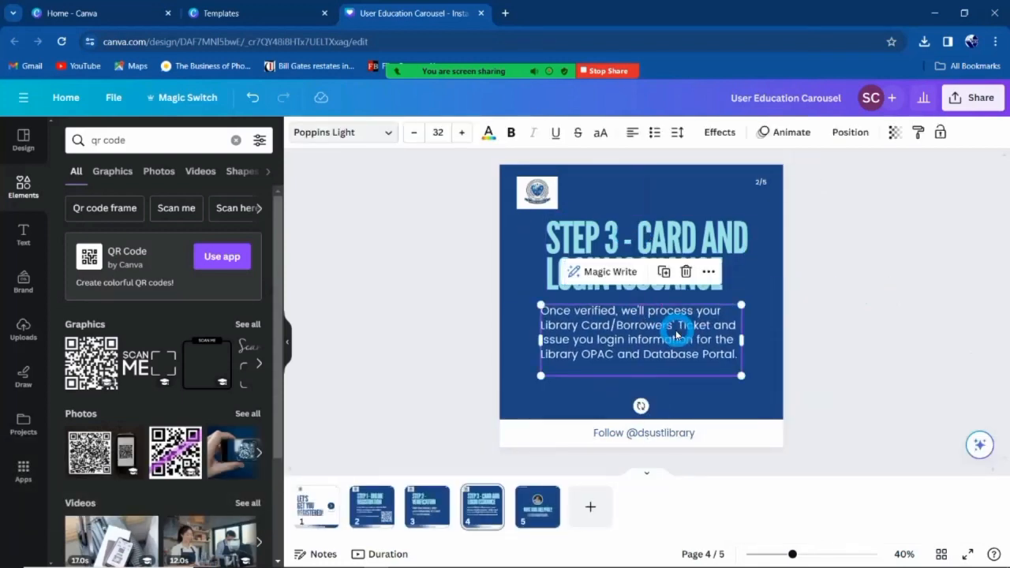
{"action": "key", "text": "ctrl+z"}
{"action": "left_click", "coordinate": [836, 346]}
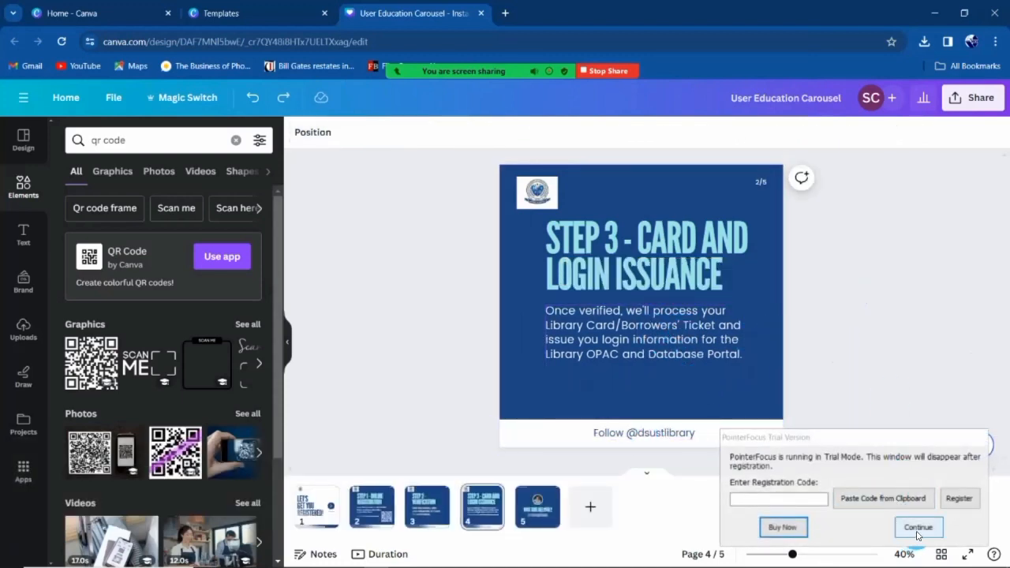
{"action": "left_click", "coordinate": [918, 527]}
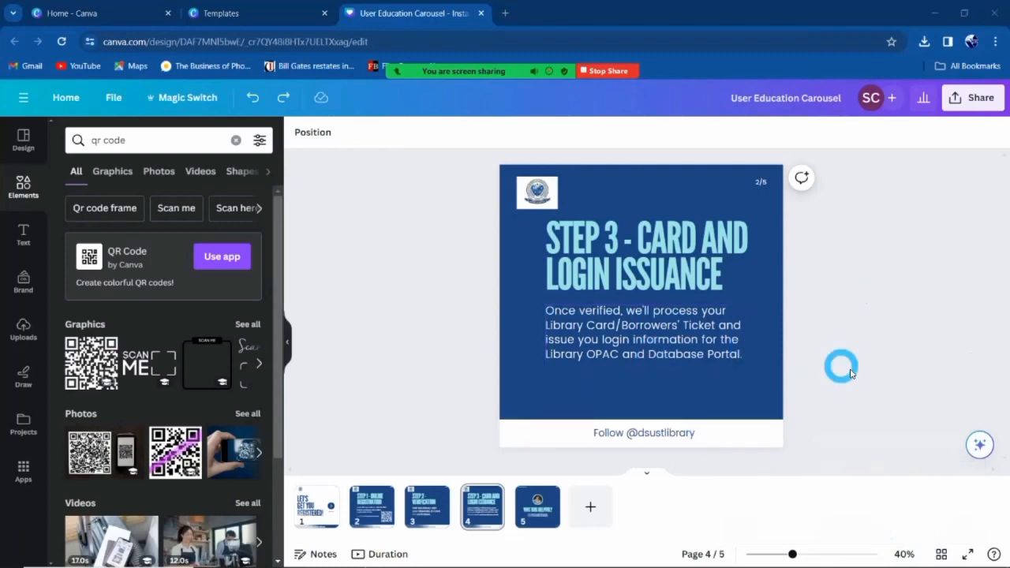
{"action": "key", "text": "alt+Tab"}
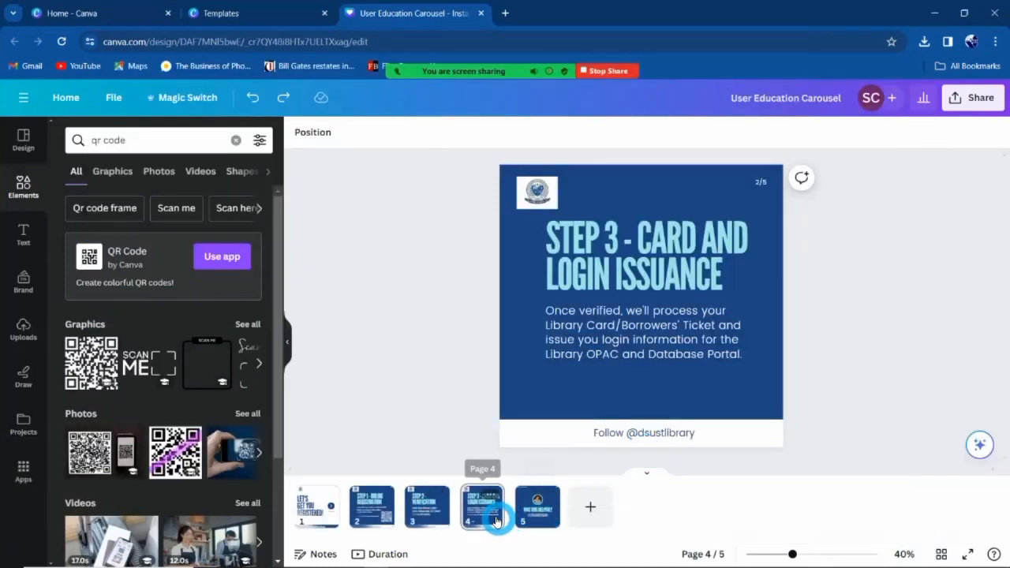
Replace the last slide's 'WAS THIS HELPFUL?' title with 'REGISTER NOW' from the Word script.
{"action": "key", "text": "alt+Tab"}
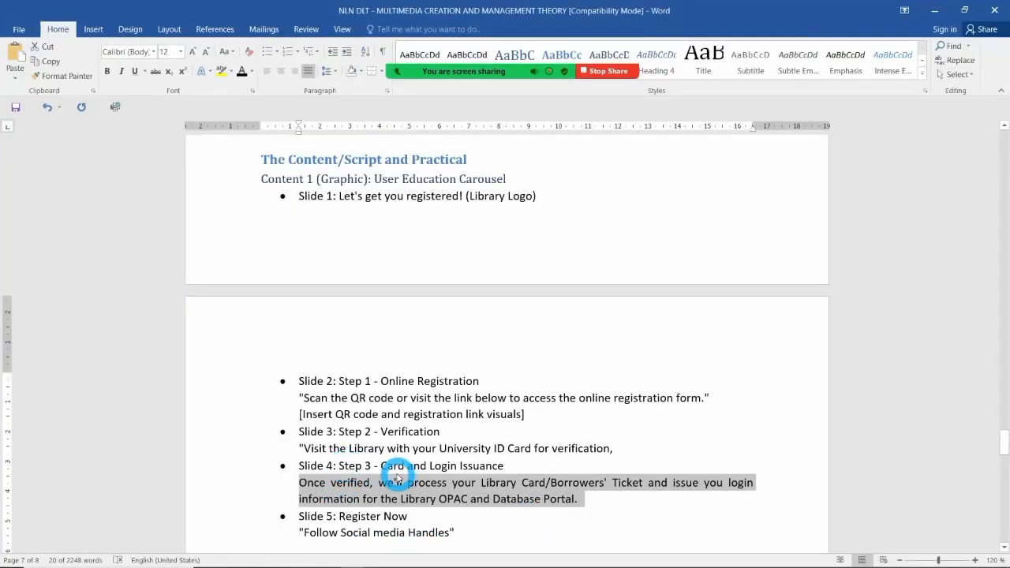
{"action": "scroll", "coordinate": [397, 477], "scroll_direction": "down", "scroll_amount": 3}
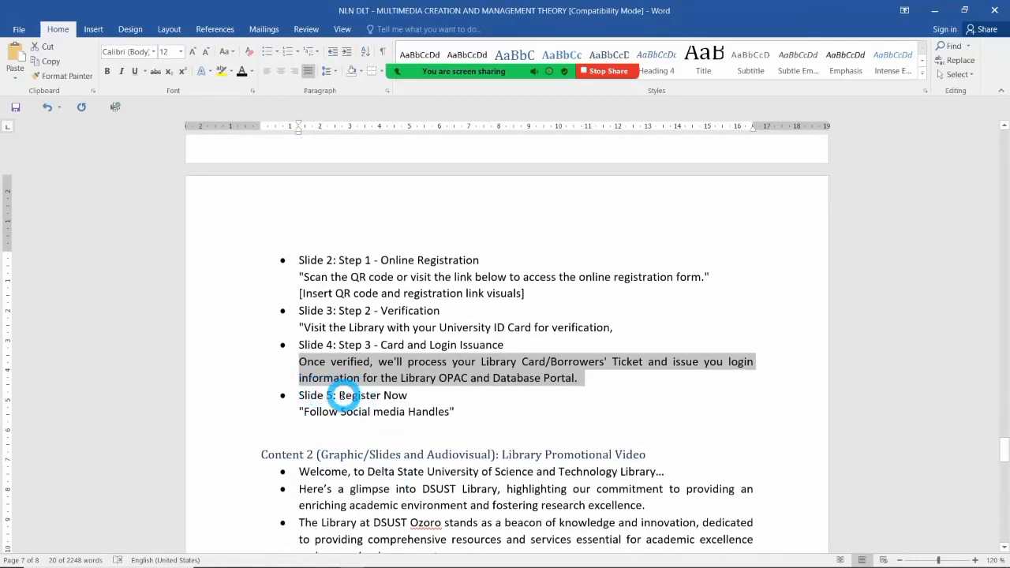
{"action": "left_click_drag", "start_coordinate": [339, 396], "coordinate": [403, 399]}
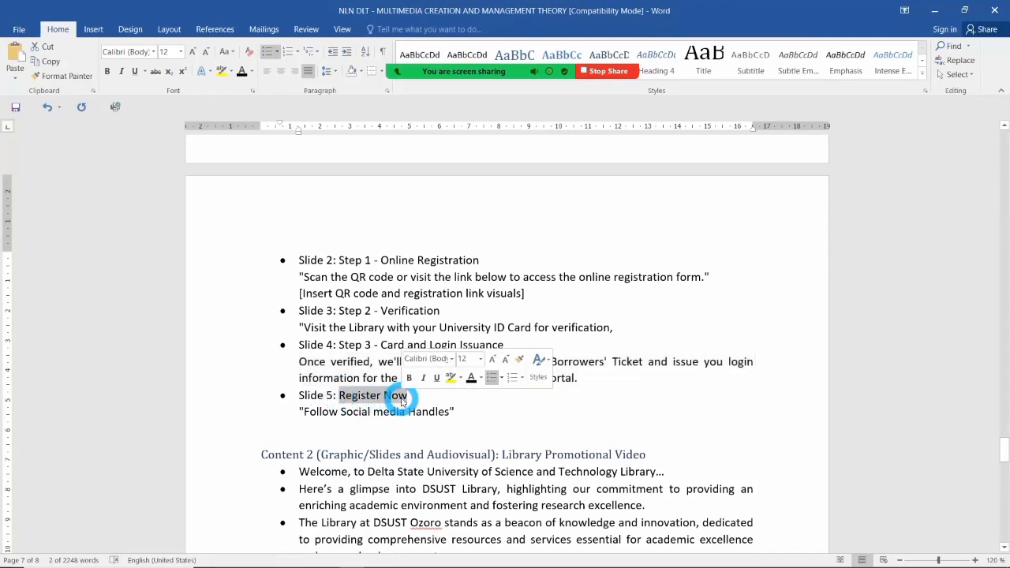
{"action": "key", "text": "ctrl+c"}
{"action": "key", "text": "ctrl+alt+Tab"}
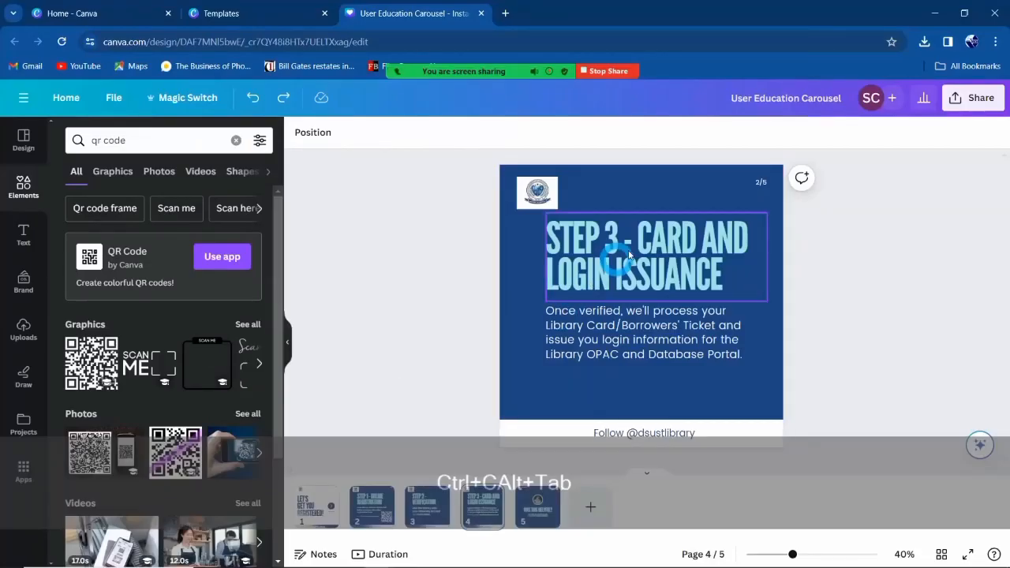
{"action": "left_click", "coordinate": [540, 520]}
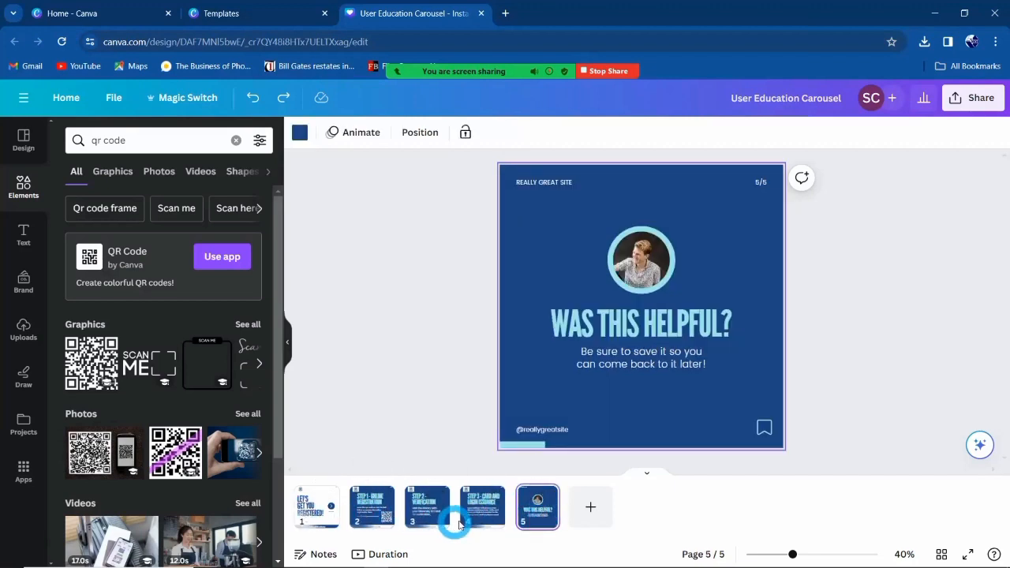
{"action": "left_click", "coordinate": [482, 511]}
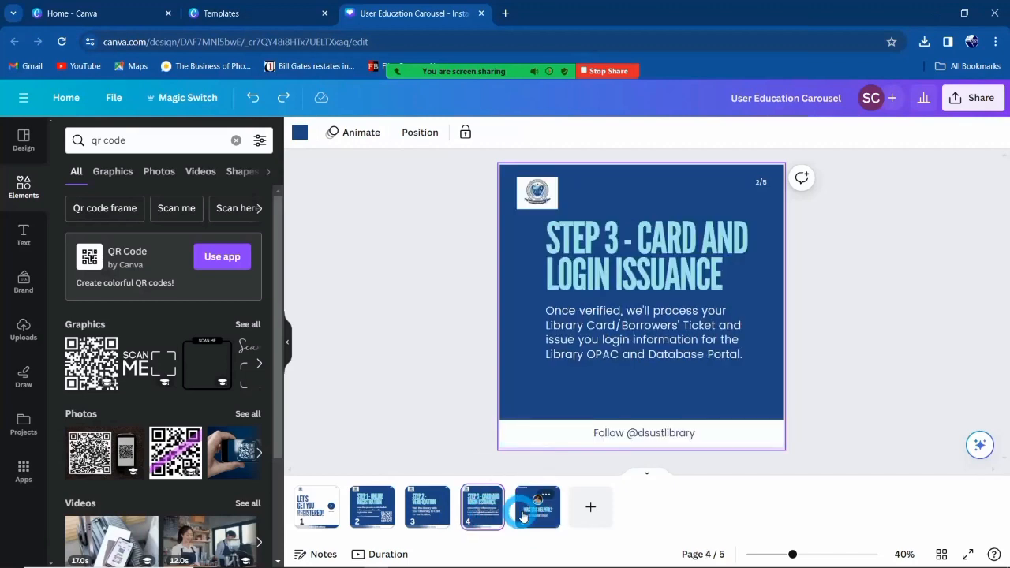
{"action": "left_click", "coordinate": [540, 515]}
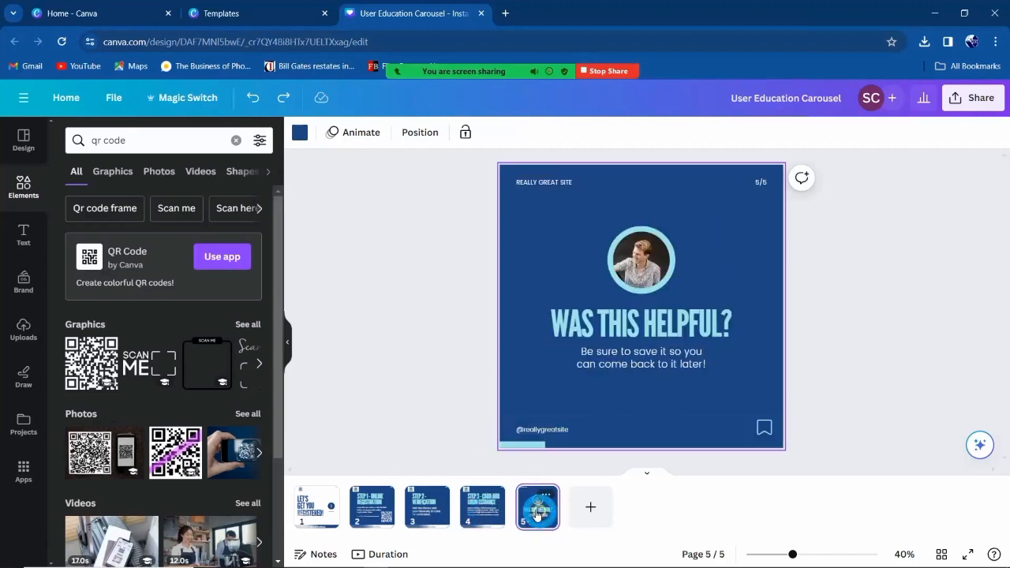
{"action": "left_click", "coordinate": [632, 316]}
{"action": "key", "text": "ctrl+v"}
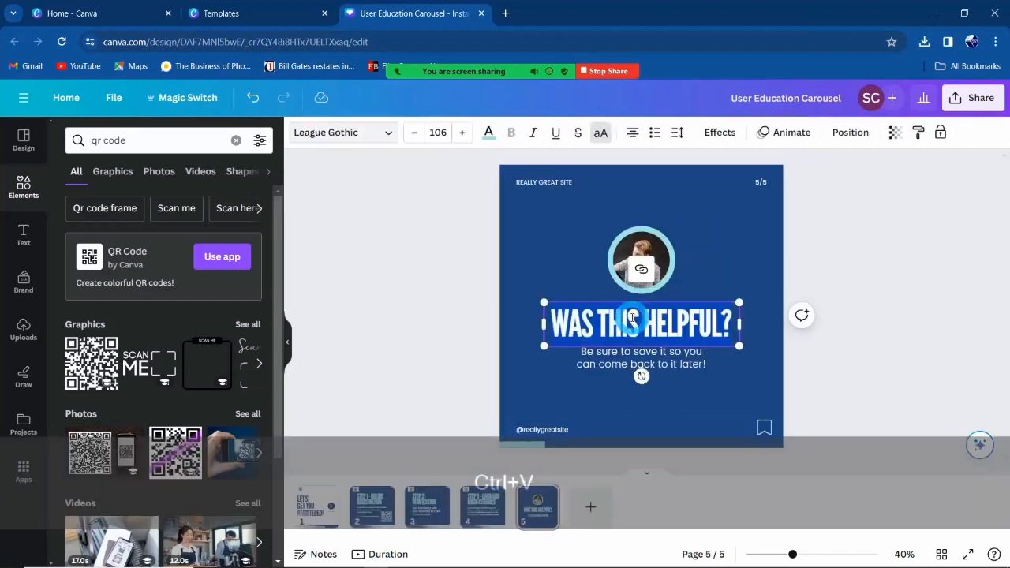
Replace the last slide's subtitle with 'Follow Social media Handles' from the script.
{"action": "key", "text": "alt+Tab"}
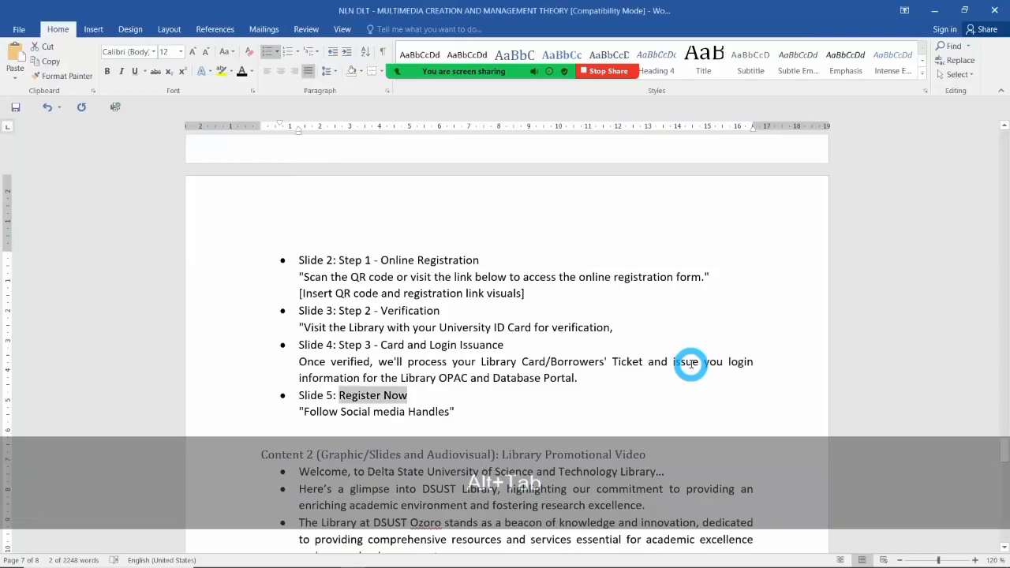
{"action": "left_click_drag", "start_coordinate": [304, 411], "coordinate": [419, 413]}
{"action": "key", "text": "ctrl+c"}
{"action": "key", "text": "ctrl+alt+Tab"}
{"action": "key", "text": "Return"}
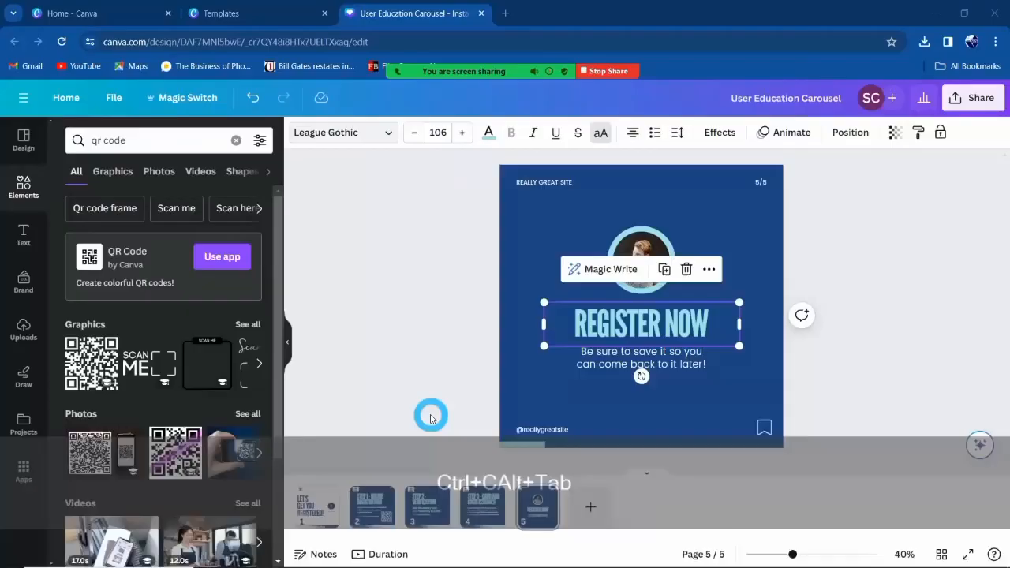
{"action": "left_click", "coordinate": [637, 365]}
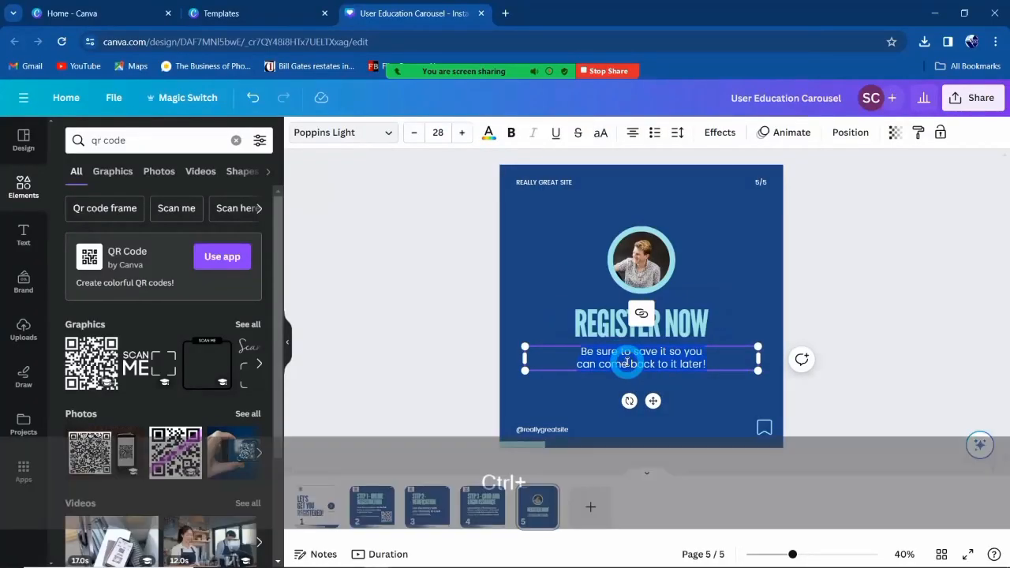
{"action": "key", "text": "ctrl+v"}
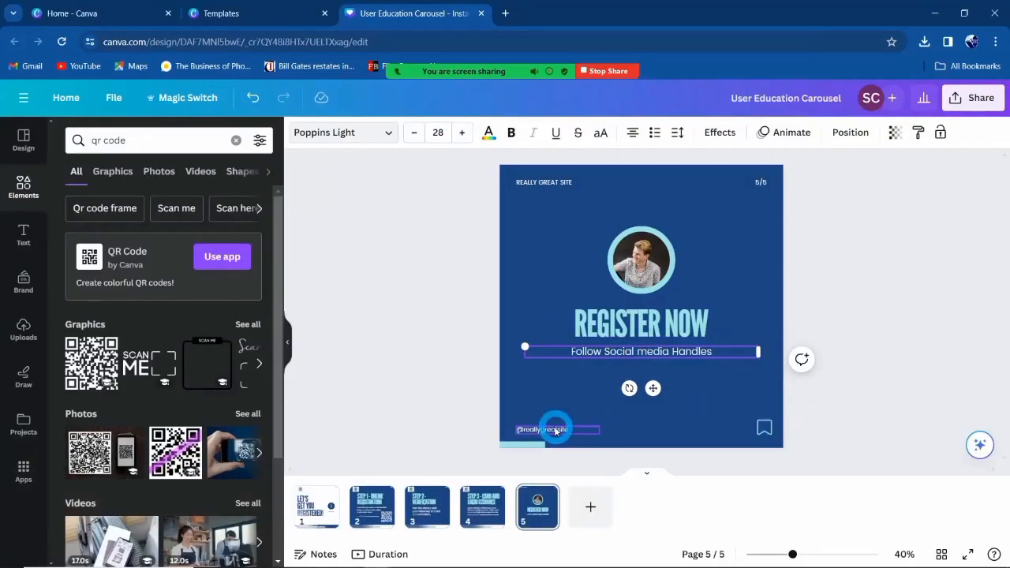
{"action": "left_click", "coordinate": [556, 430]}
{"action": "key", "text": "Delete"}
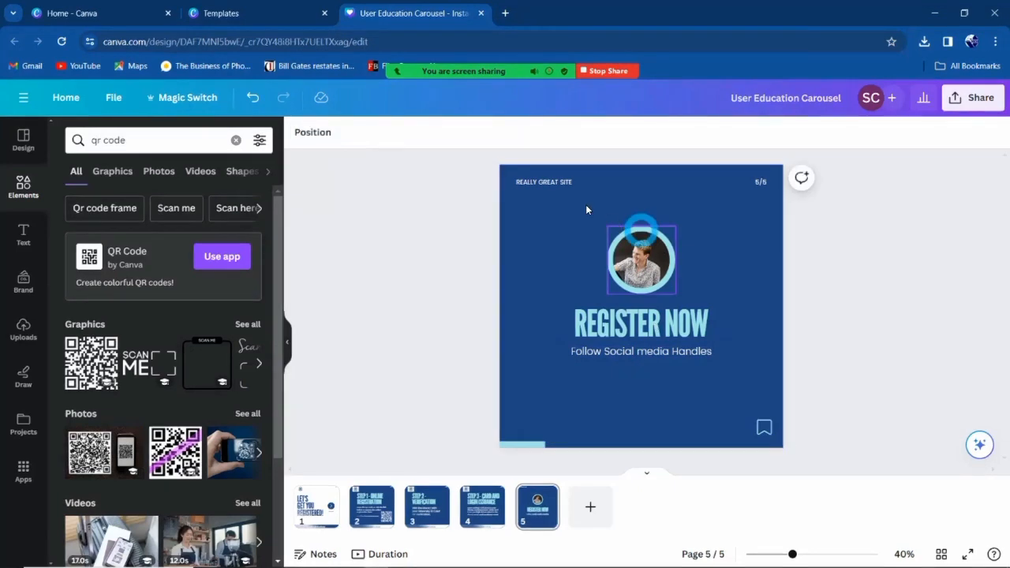
{"action": "left_click", "coordinate": [535, 184]}
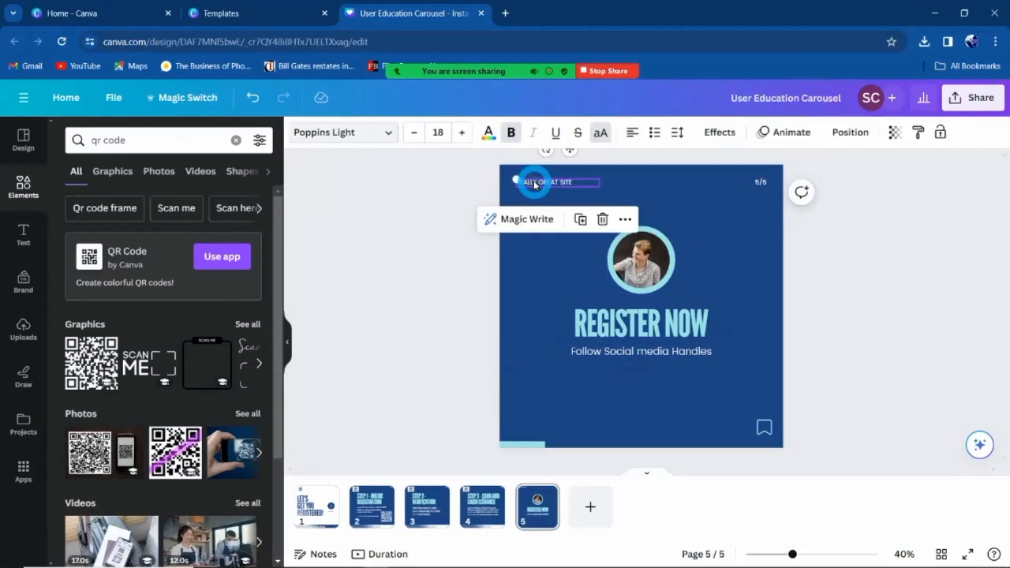
{"action": "key", "text": "Delete"}
Copy the library logo from the Step 3 slide onto the Register Now slide's top-left corner.
{"action": "left_click", "coordinate": [474, 501]}
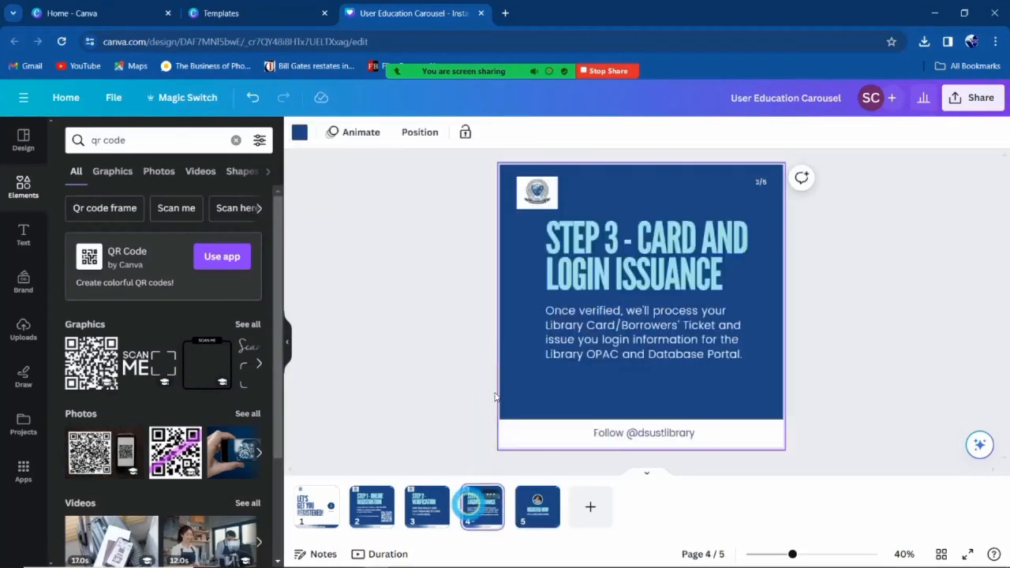
{"action": "left_click", "coordinate": [538, 198]}
{"action": "right_click", "coordinate": [539, 199]}
{"action": "left_click", "coordinate": [600, 199]}
{"action": "left_click", "coordinate": [529, 514]}
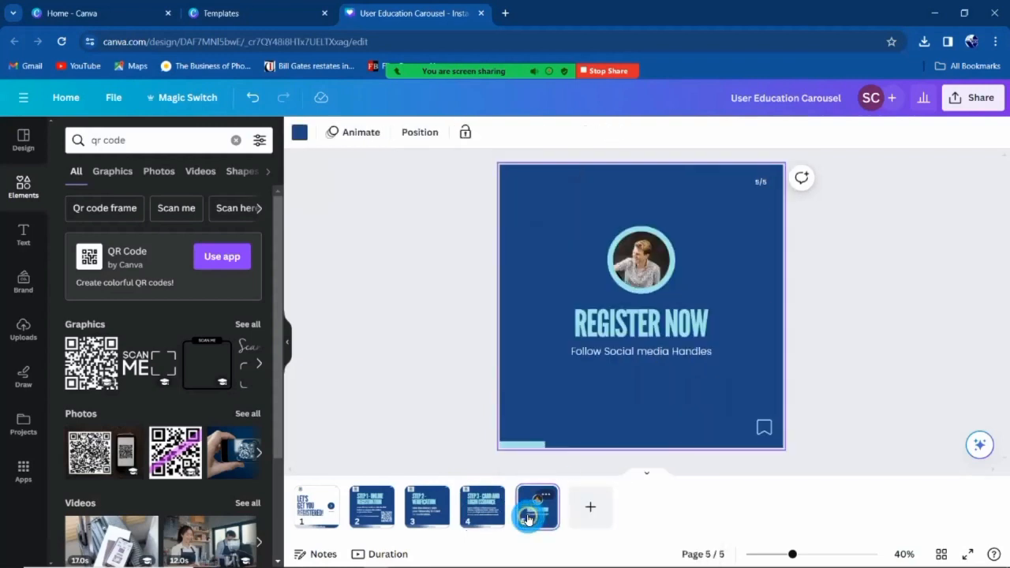
{"action": "right_click", "coordinate": [541, 202]}
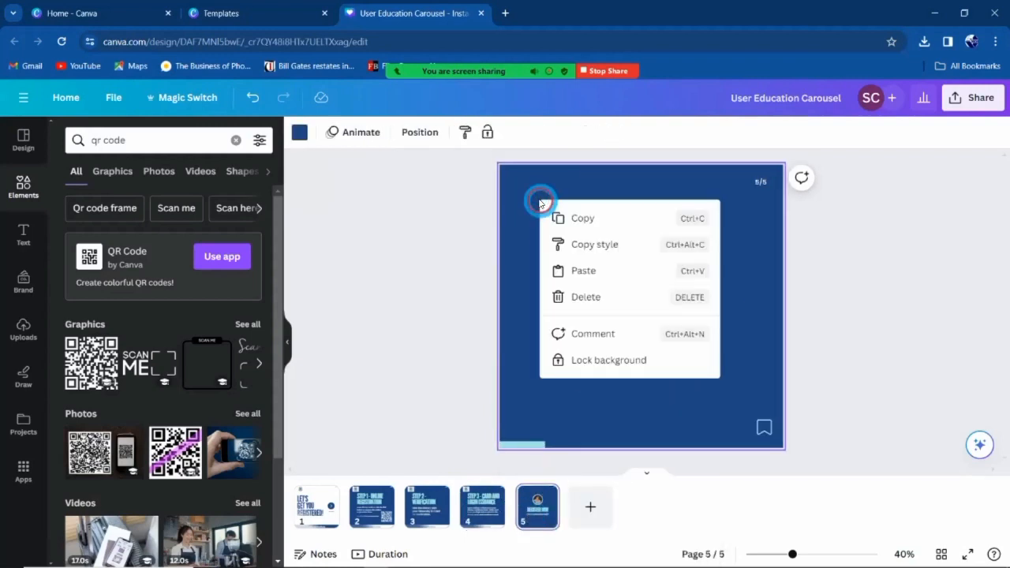
{"action": "left_click", "coordinate": [586, 271]}
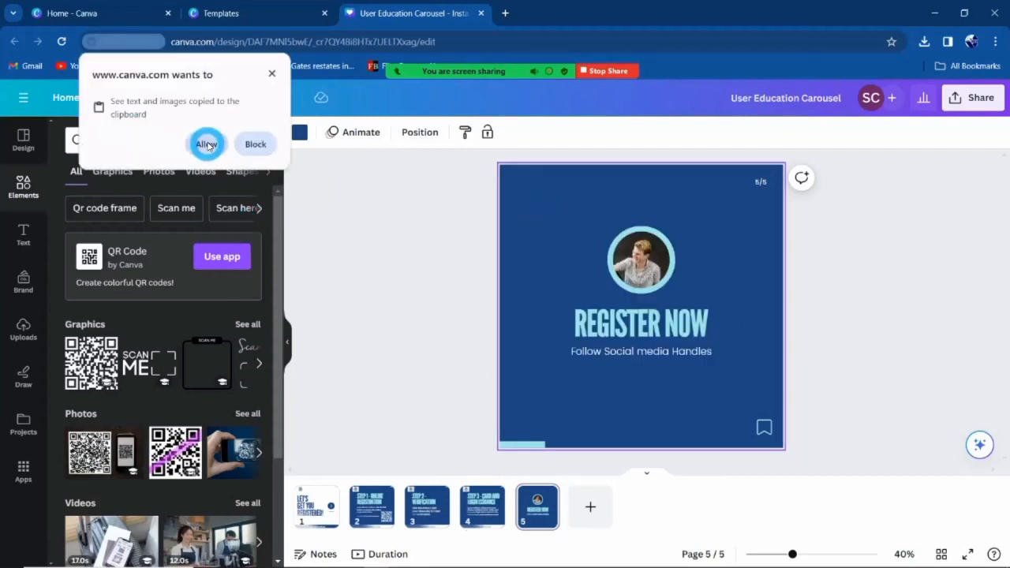
{"action": "left_click", "coordinate": [207, 144]}
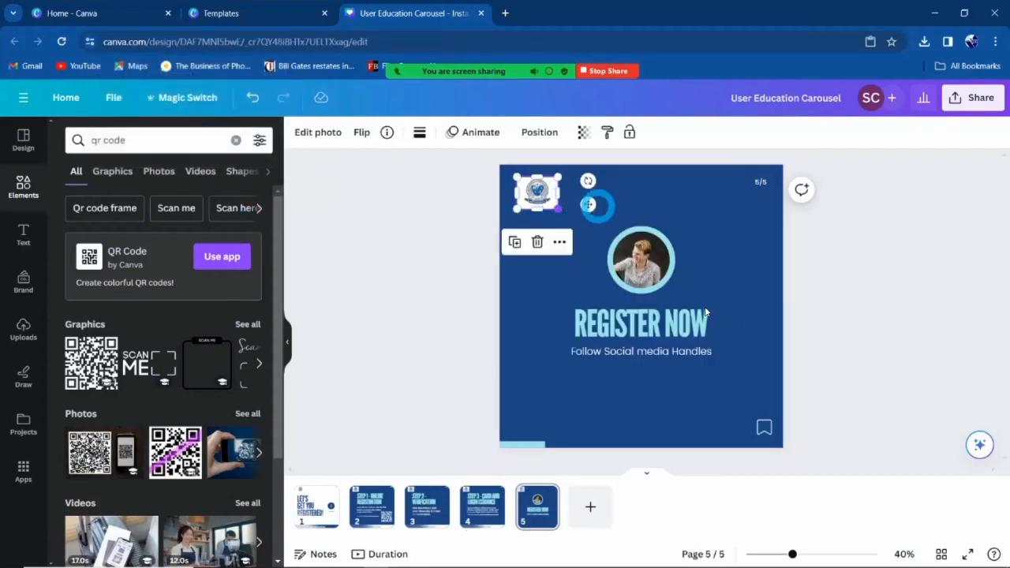
{"action": "left_click", "coordinate": [658, 415]}
{"action": "left_click", "coordinate": [731, 365]}
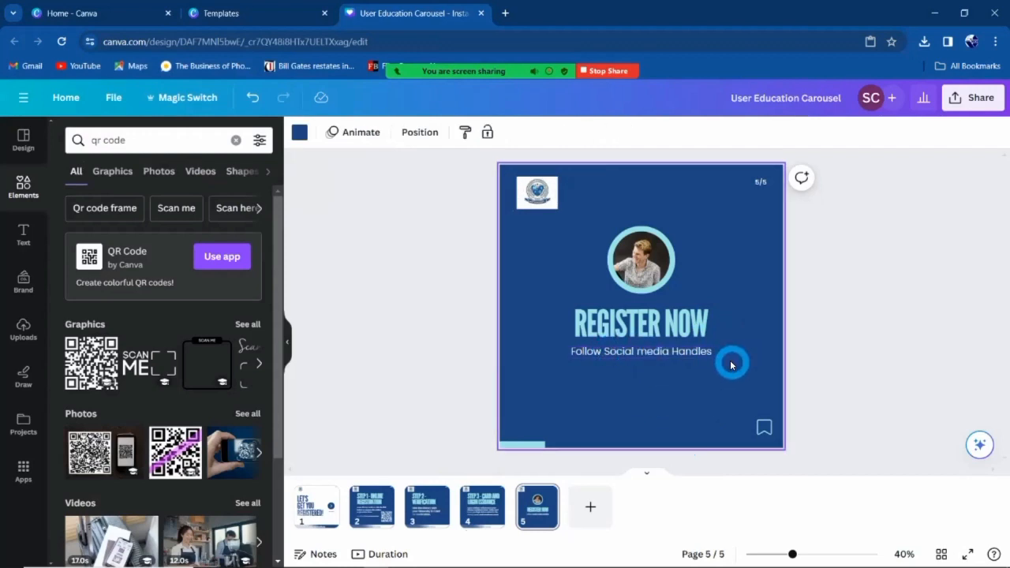
Add a 'facebook icon' graphic and place it below the follow text.
{"action": "left_click", "coordinate": [20, 189]}
{"action": "left_click", "coordinate": [158, 140]}
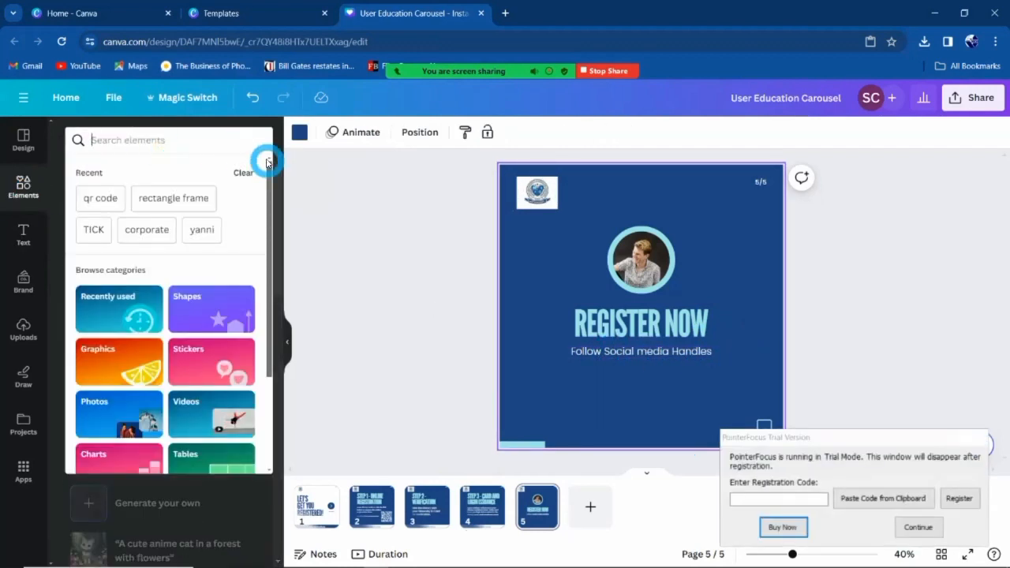
{"action": "left_click", "coordinate": [209, 187]}
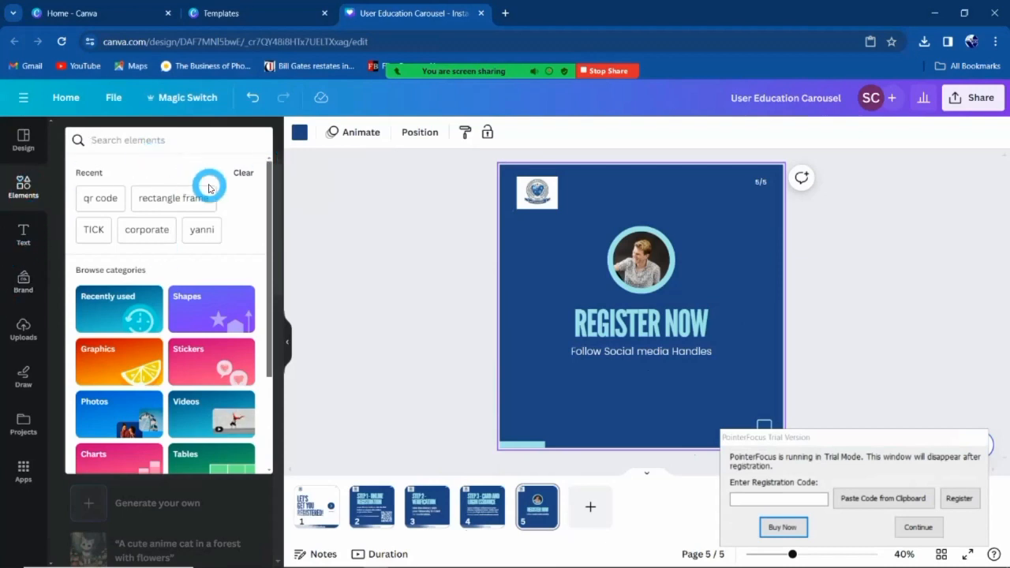
{"action": "type", "text": "facebook"}
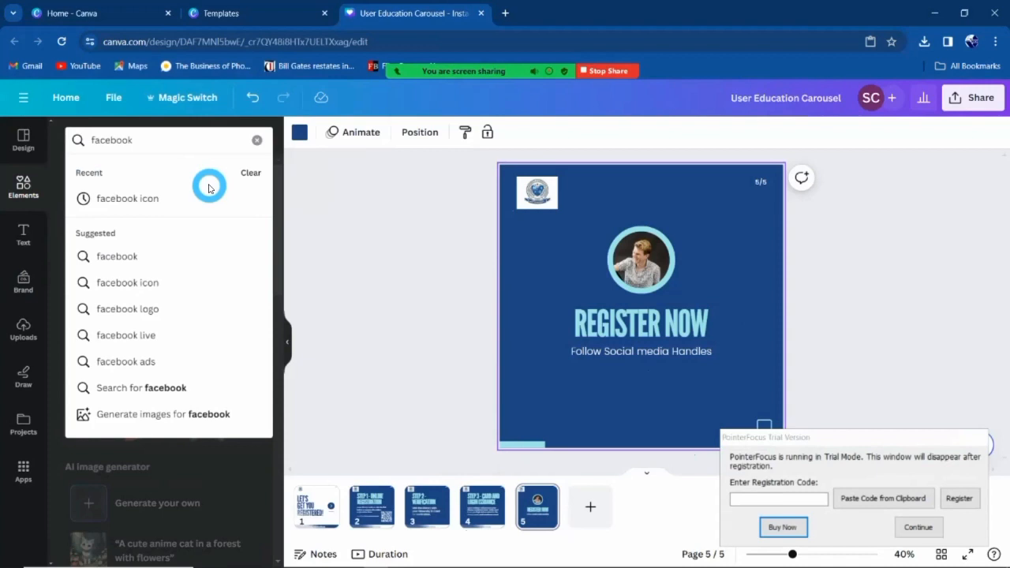
{"action": "type", "text": " icon"}
{"action": "key", "text": "Return"}
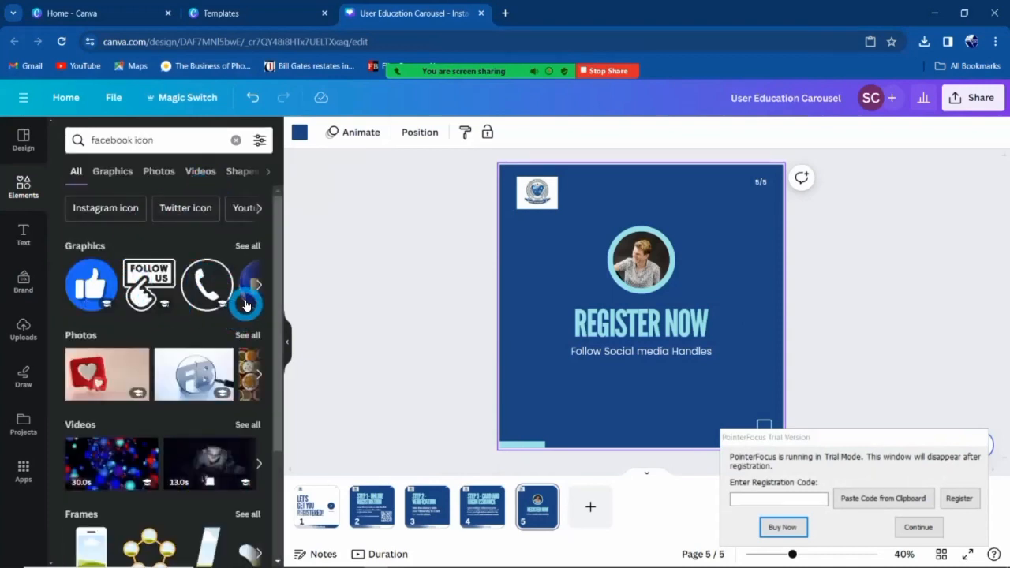
{"action": "left_click", "coordinate": [248, 246]}
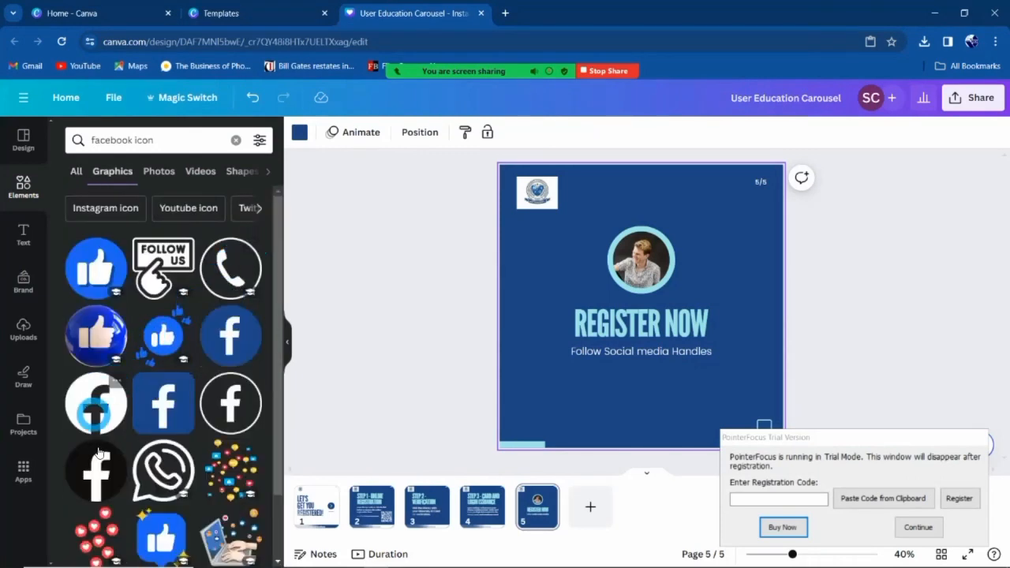
{"action": "left_click", "coordinate": [93, 418]}
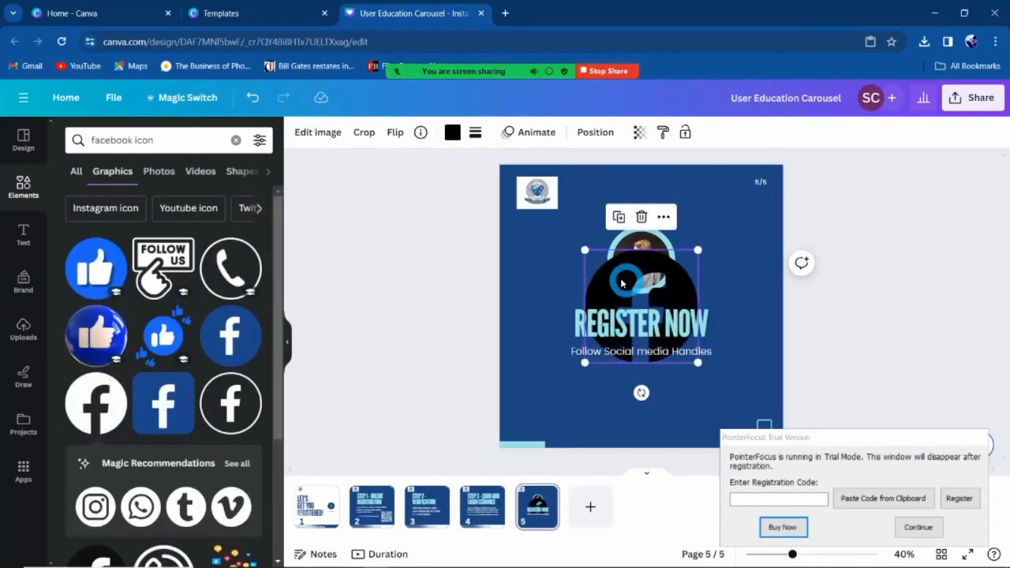
{"action": "left_click_drag", "start_coordinate": [611, 290], "coordinate": [607, 388]}
Add a 'youtube logo' graphic, shrink it and set it under Register Now.
{"action": "left_click", "coordinate": [161, 142]}
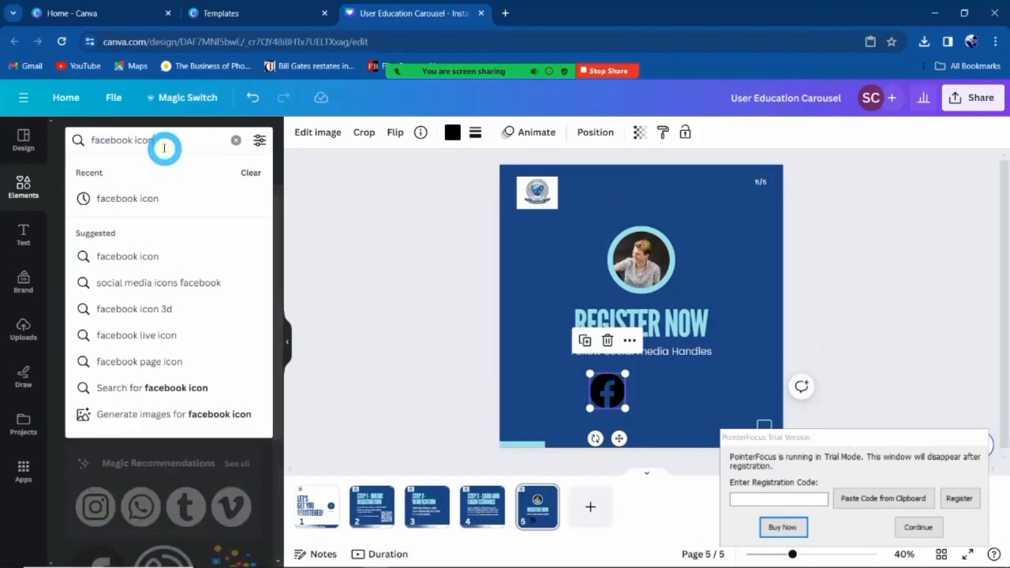
{"action": "key", "text": "ctrl+v"}
{"action": "key", "text": "ctrl+shift+Left"}
{"action": "key", "text": "ctrl+shift+Left"}
{"action": "type", "text": "youtu"}
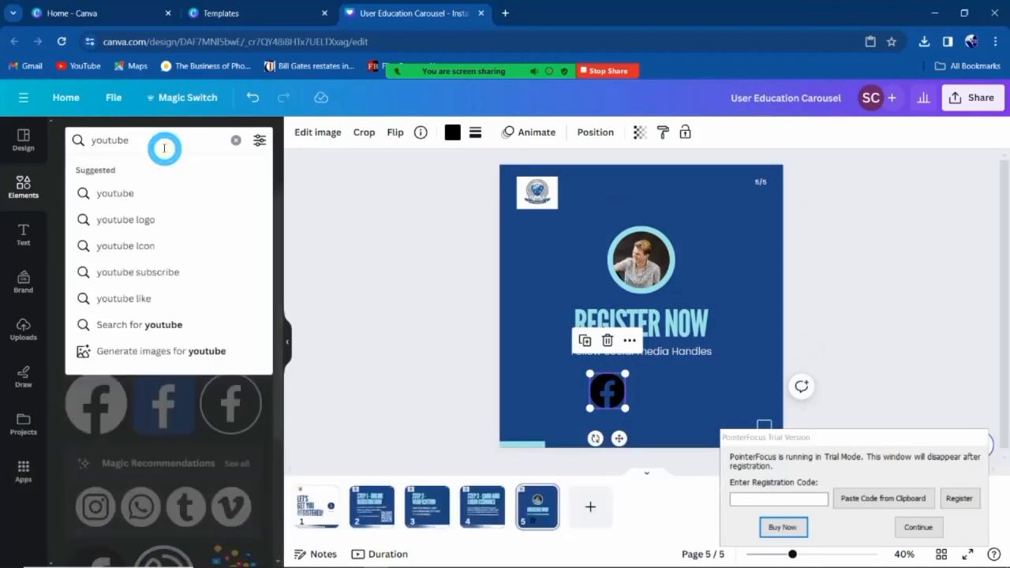
{"action": "type", "text": "be chan"}
{"action": "key", "text": "ctrl+shift+Left"}
{"action": "type", "text": "logo"}
{"action": "key", "text": "Return"}
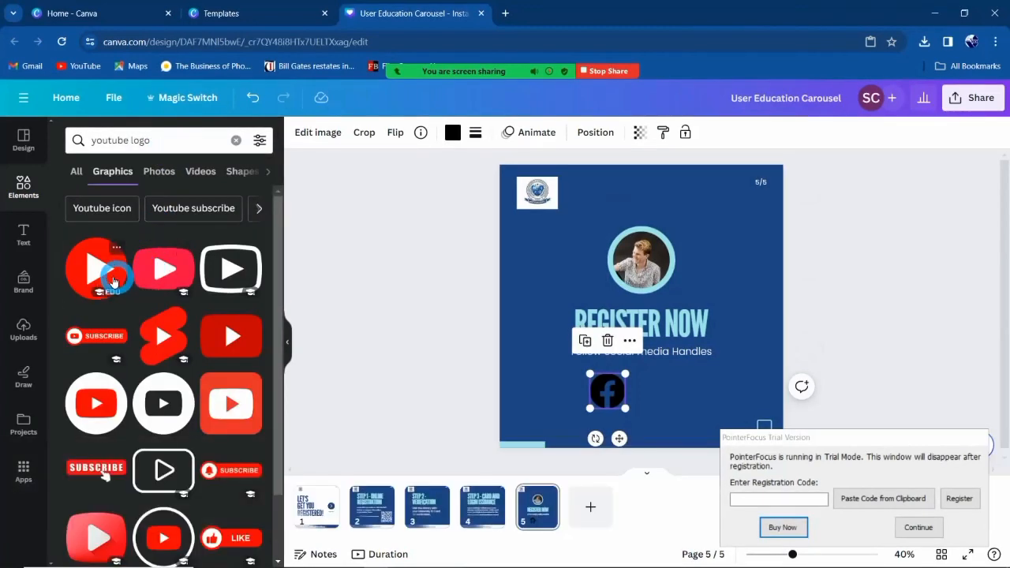
{"action": "left_click_drag", "start_coordinate": [94, 273], "coordinate": [36, 253]}
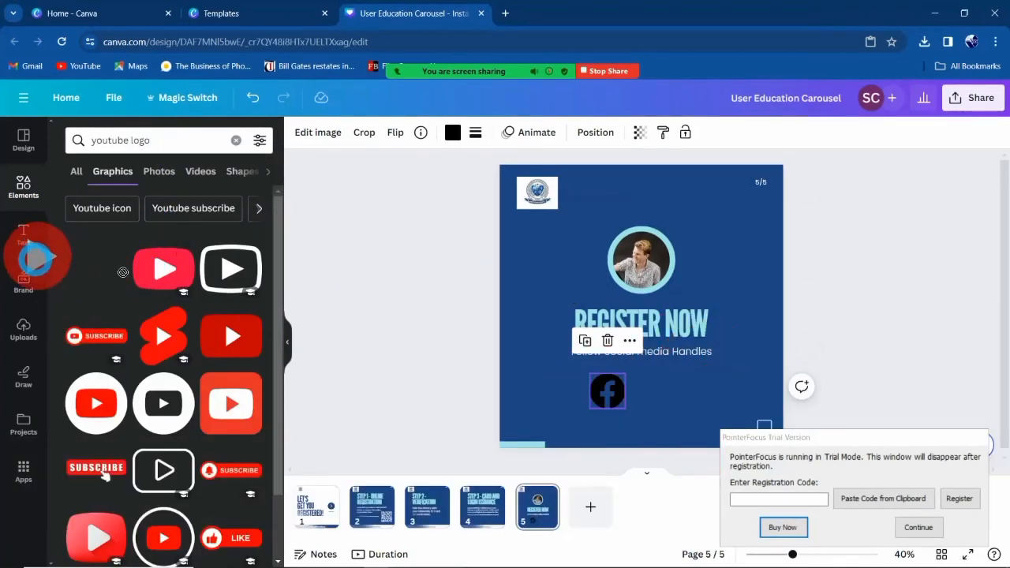
{"action": "left_click_drag", "start_coordinate": [89, 413], "coordinate": [635, 294]}
{"action": "left_click_drag", "start_coordinate": [597, 256], "coordinate": [663, 375]}
Shrink the Facebook and YouTube icons together.
{"action": "left_click", "coordinate": [604, 389], "text": "shift"}
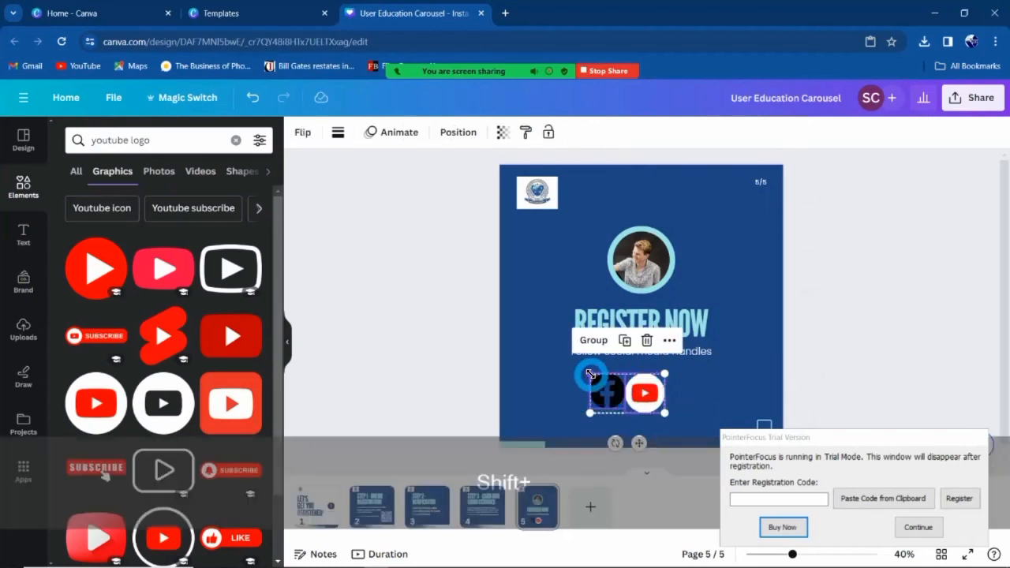
{"action": "left_click_drag", "start_coordinate": [598, 377], "coordinate": [640, 400]}
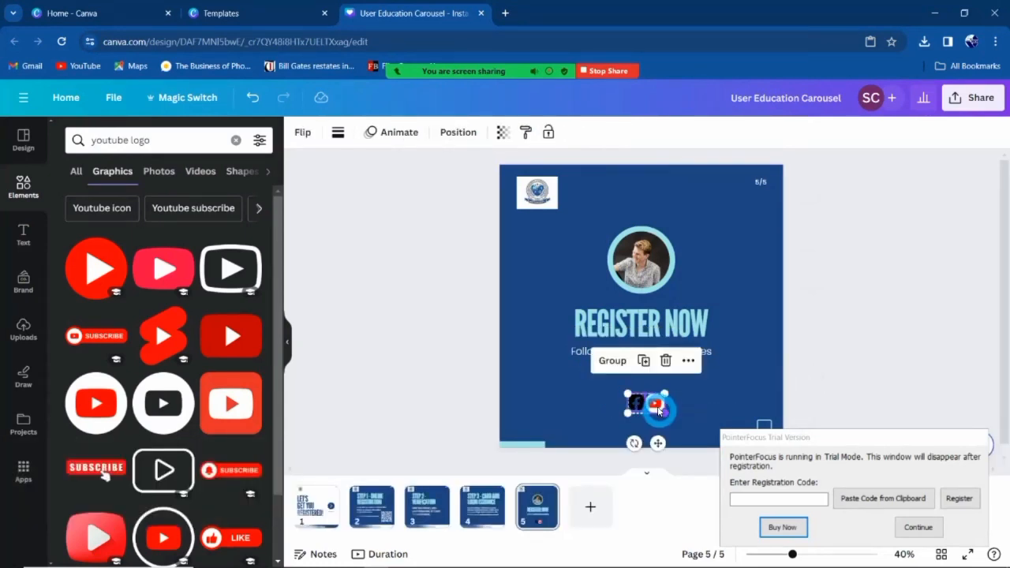
{"action": "left_click", "coordinate": [688, 389]}
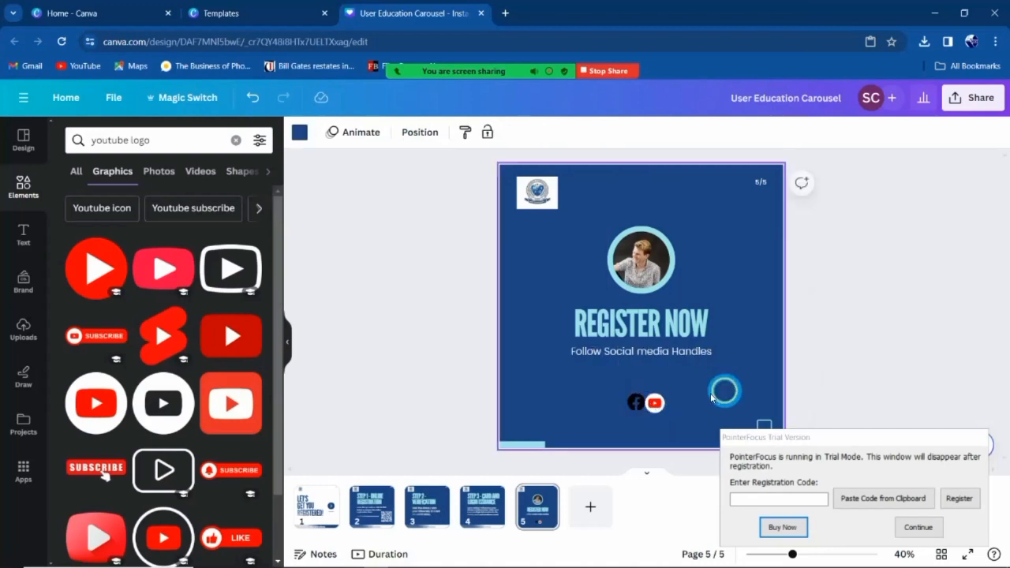
Recolour the Facebook icon white.
{"action": "left_click", "coordinate": [638, 402]}
{"action": "left_click", "coordinate": [451, 133]}
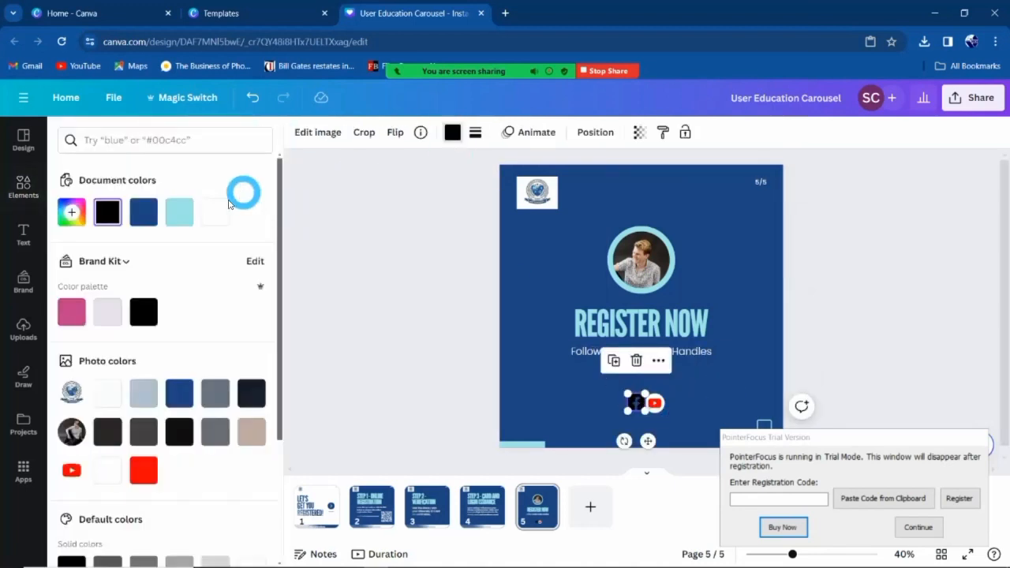
{"action": "left_click", "coordinate": [214, 212]}
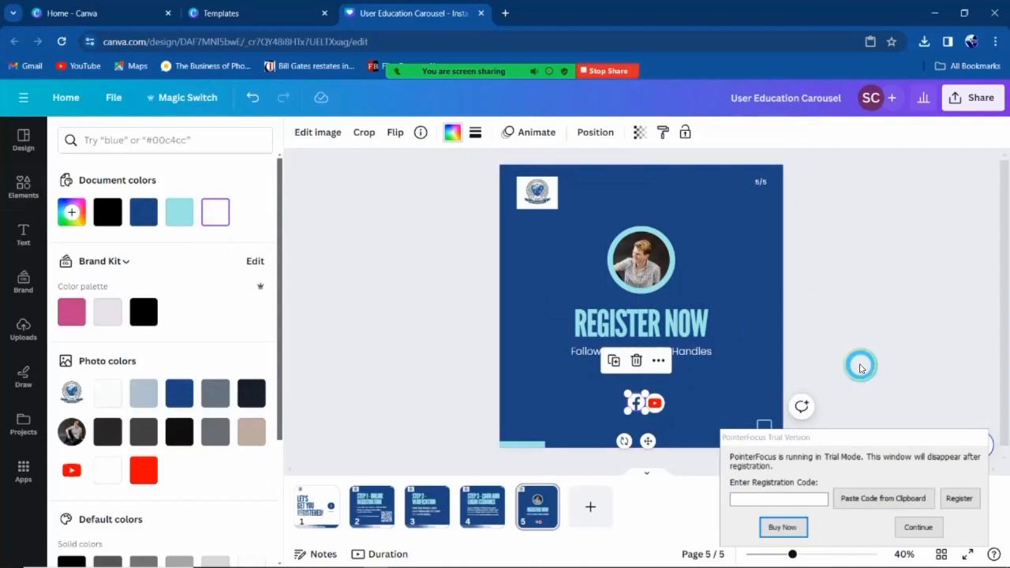
{"action": "left_click", "coordinate": [860, 367]}
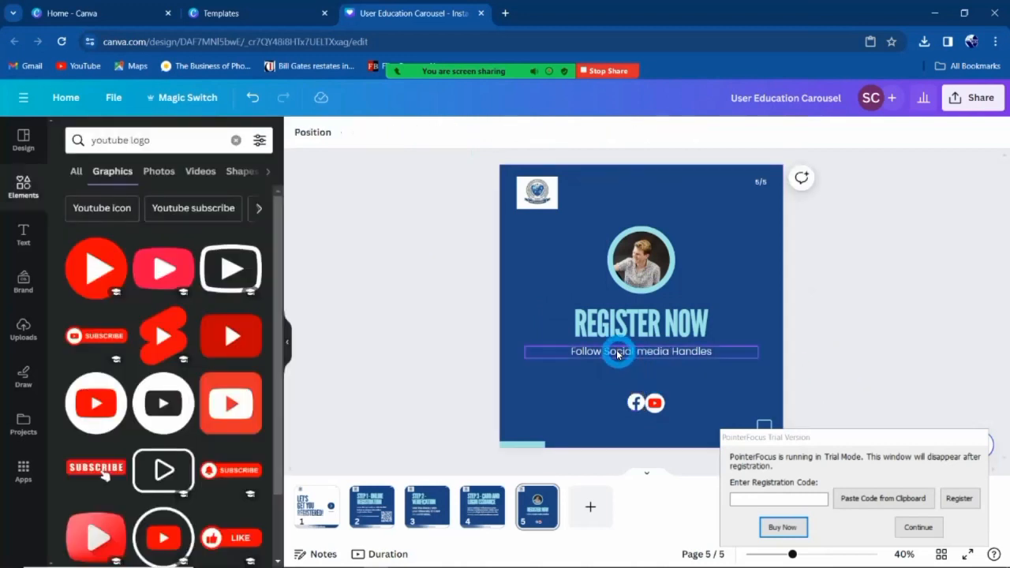
Duplicate the follow line below itself and retype it as the social-media handle.
{"action": "left_click", "coordinate": [618, 353]}
{"action": "key", "text": "ctrl+d"}
{"action": "left_click_drag", "start_coordinate": [632, 356], "coordinate": [632, 380]}
{"action": "double_click", "coordinate": [632, 379]}
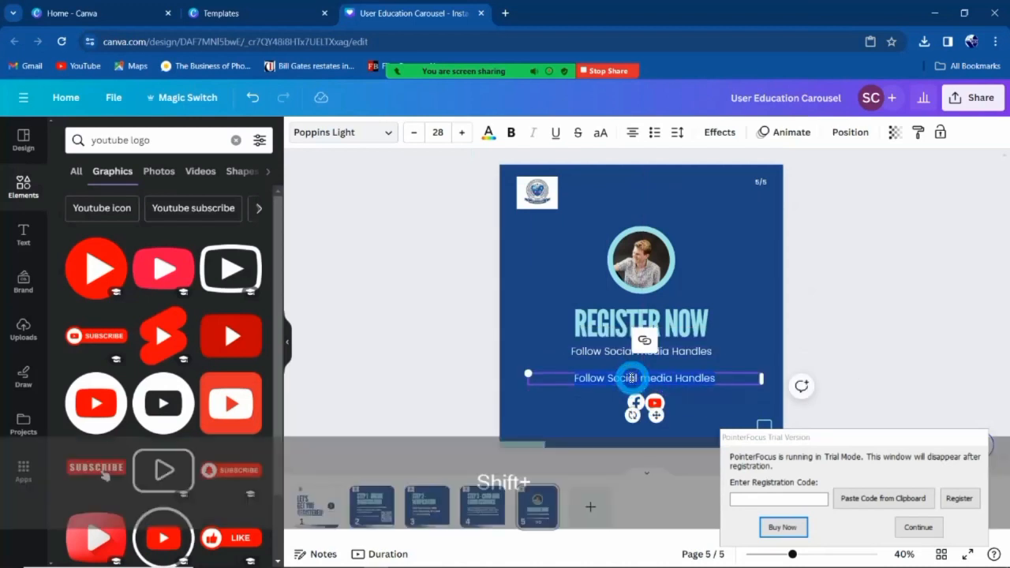
{"action": "key", "text": "BackSpace"}
{"action": "type", "text": "@dsustlibrary"}
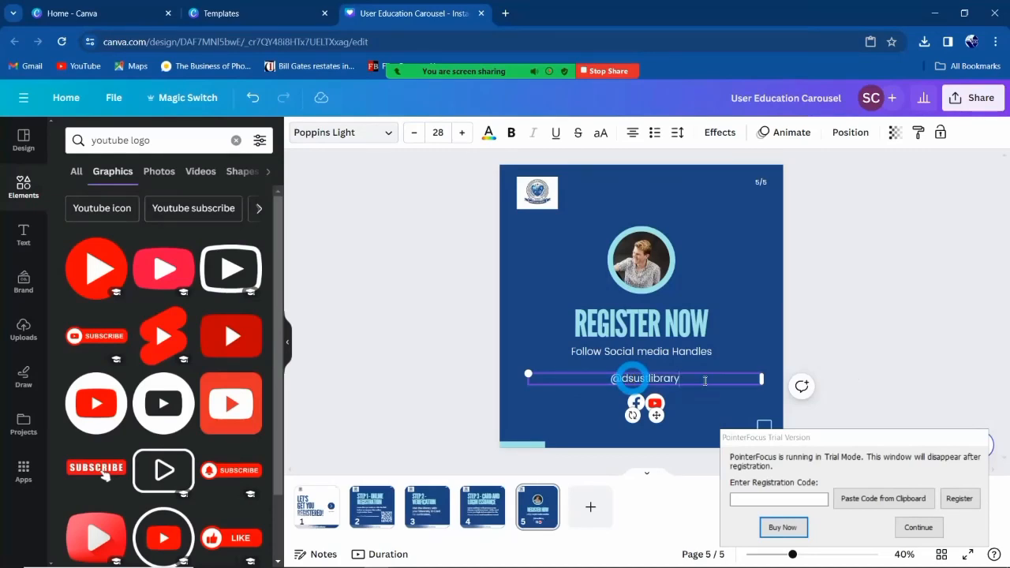
{"action": "left_click", "coordinate": [918, 527]}
{"action": "left_click", "coordinate": [889, 391]}
Drag the logo into the circular frame, replacing the profile photo.
{"action": "left_click", "coordinate": [655, 258]}
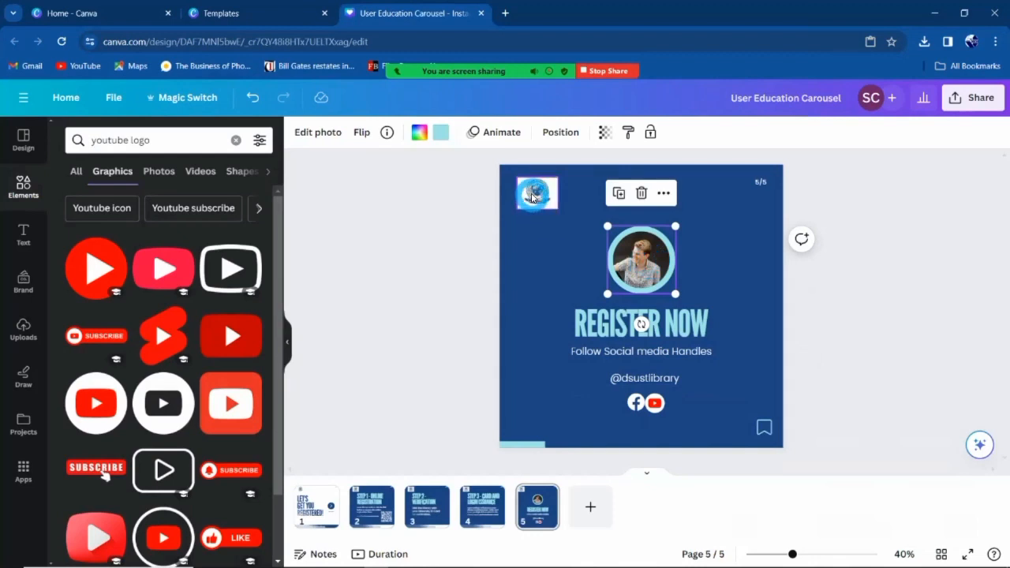
{"action": "left_click_drag", "start_coordinate": [533, 197], "coordinate": [641, 258]}
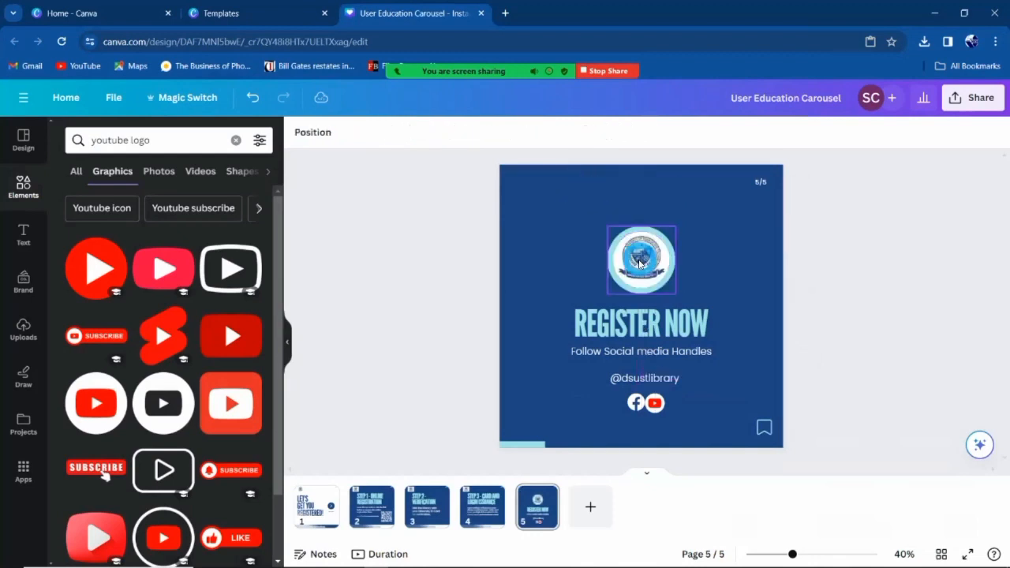
{"action": "left_click", "coordinate": [891, 307]}
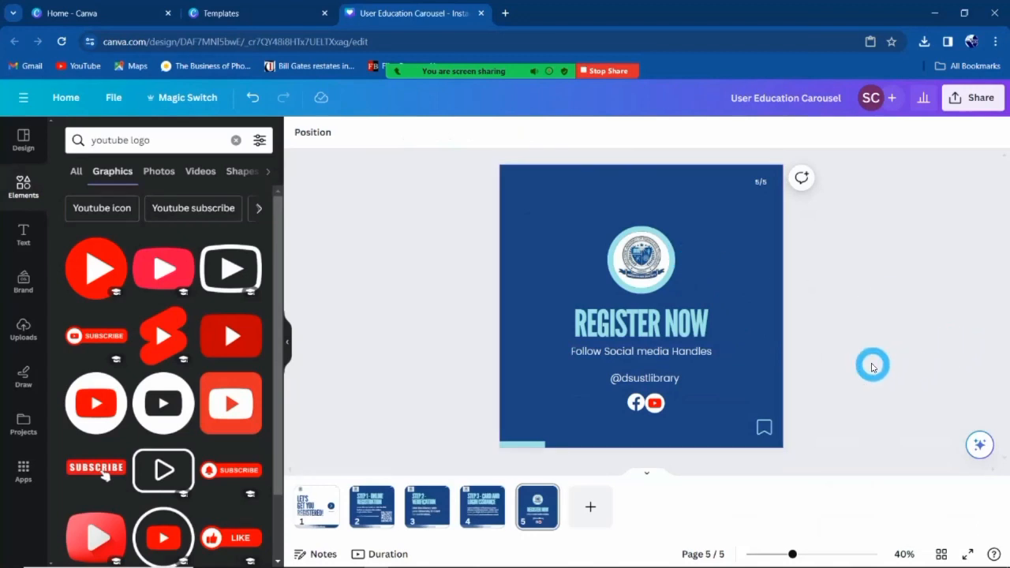
Play the carousel full screen from slide 1, advance through the slides, then exit back to the editor.
{"action": "left_click", "coordinate": [317, 506]}
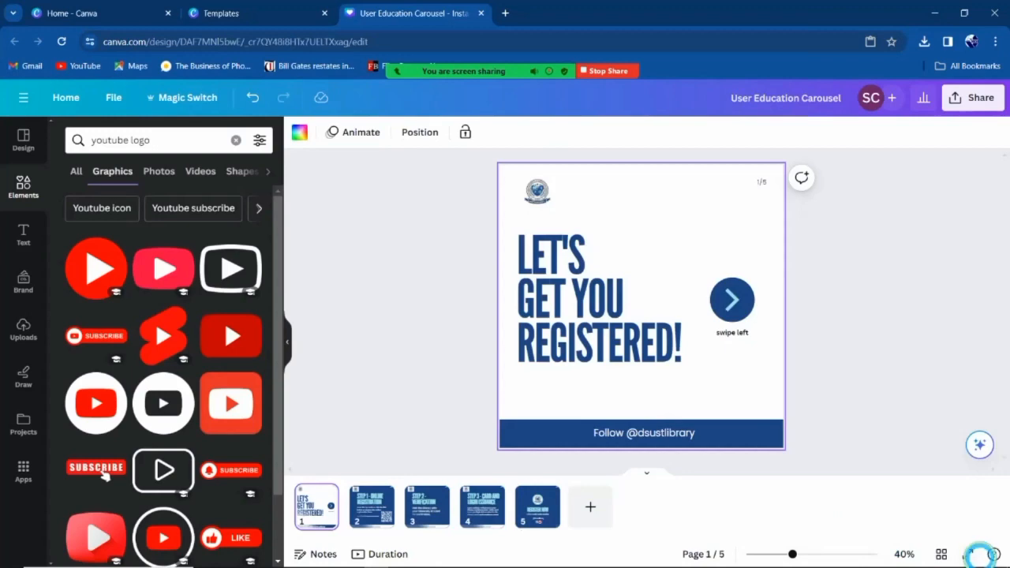
{"action": "left_click", "coordinate": [972, 554]}
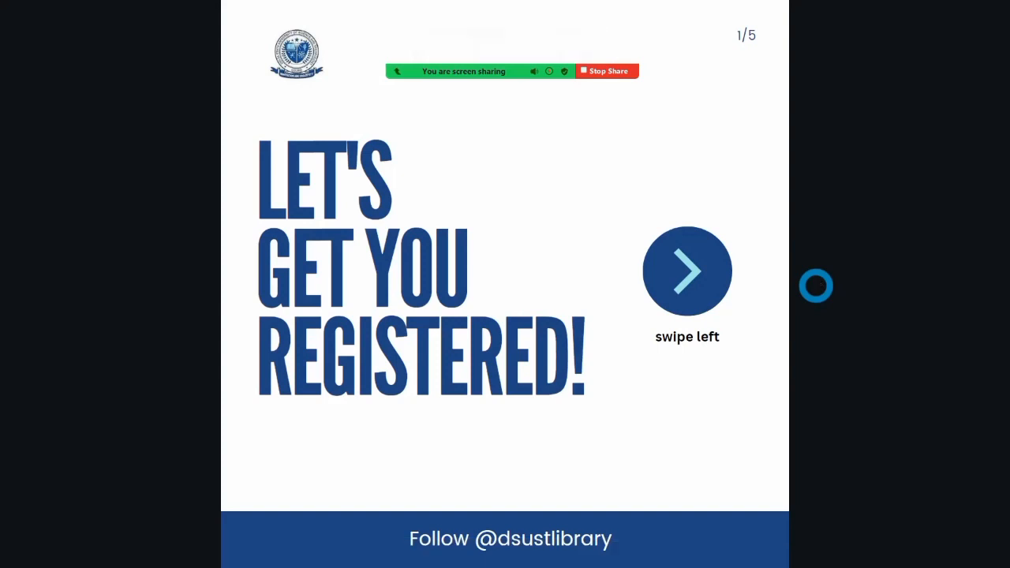
{"action": "key", "text": "Right"}
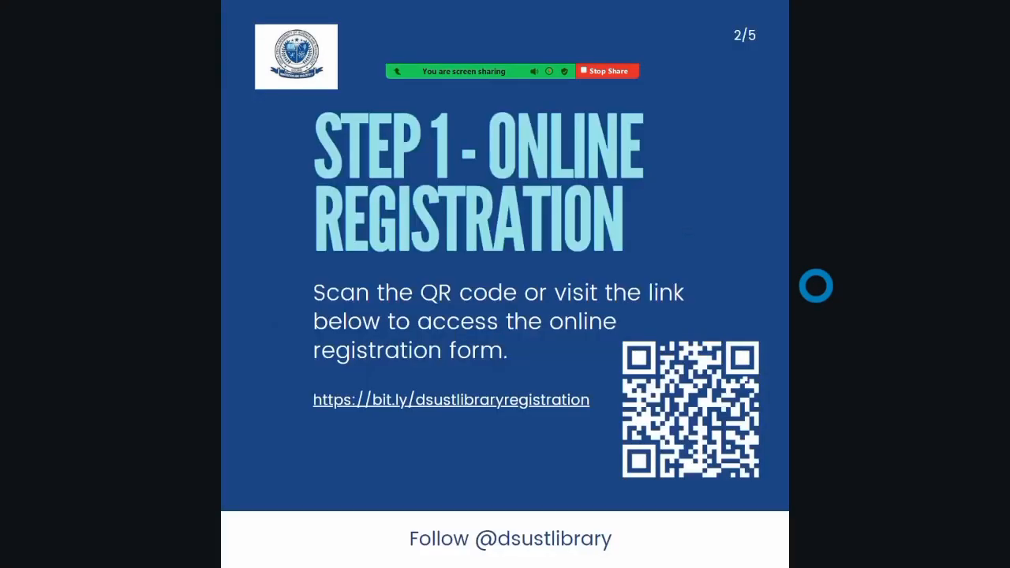
{"action": "key", "text": "Right"}
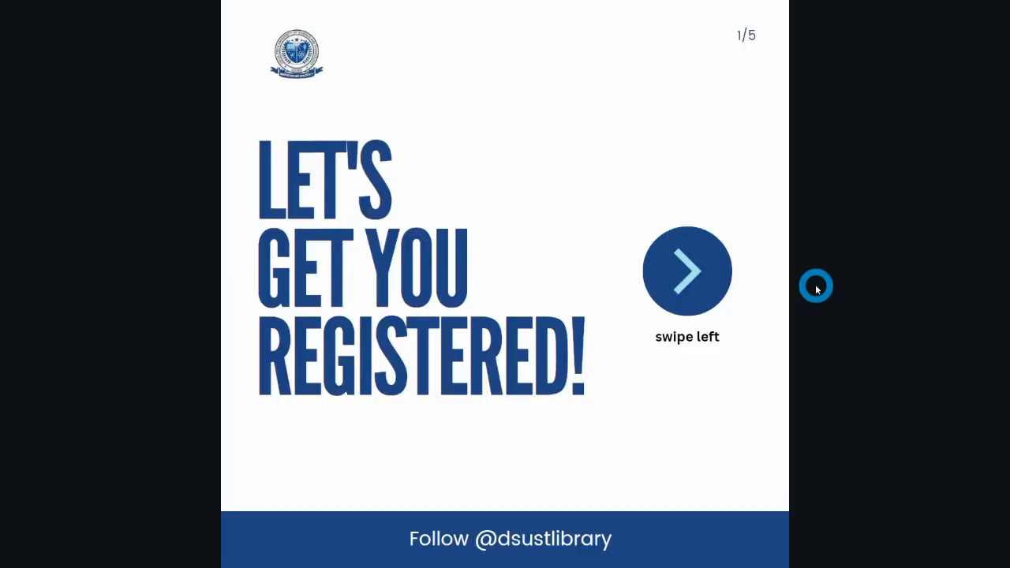
{"action": "key", "text": "Escape"}
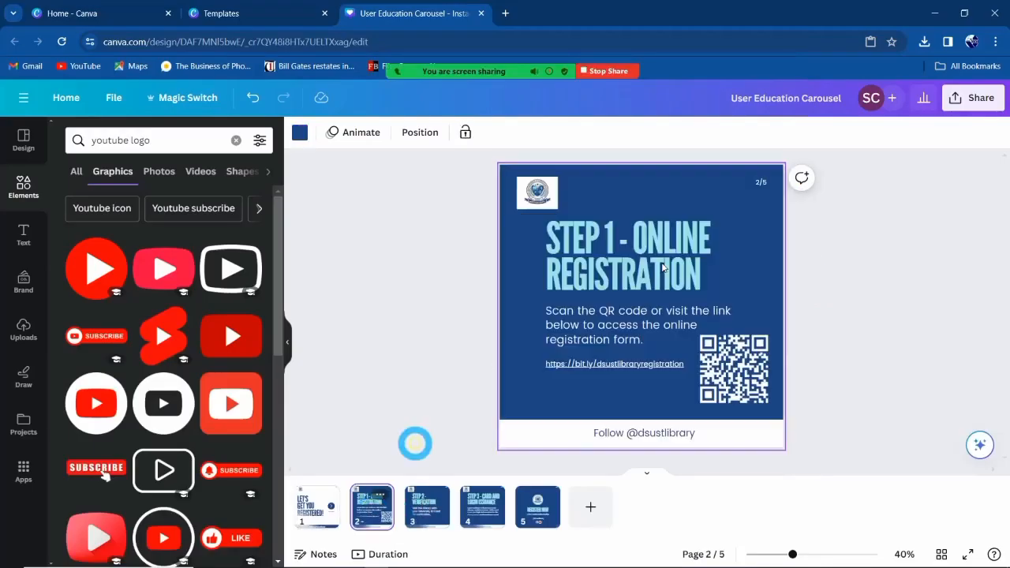
Go to the Step 2 - Verification slide, dismiss the trial pop-up, and bring up the Share panel.
{"action": "left_click", "coordinate": [407, 508]}
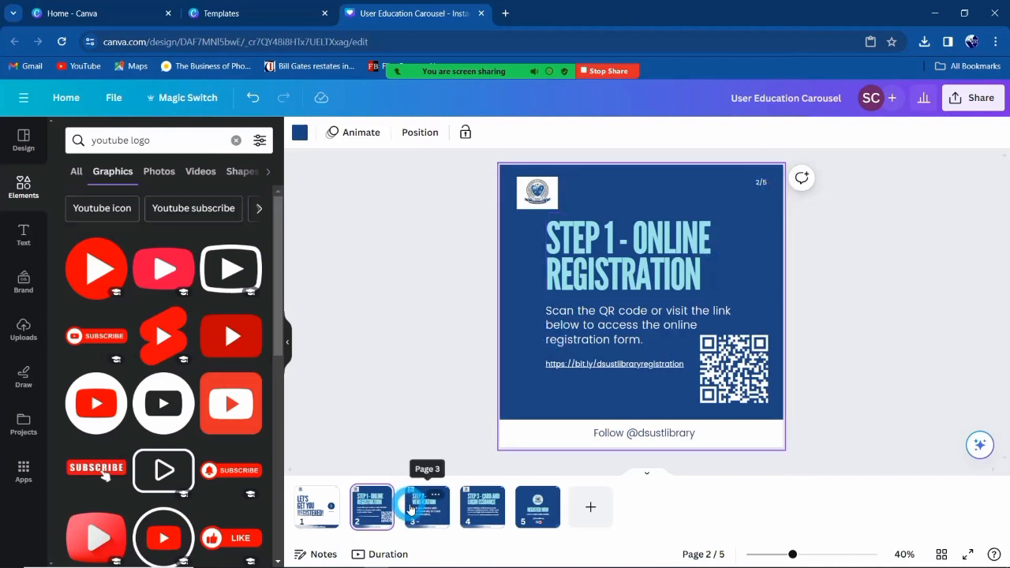
{"action": "left_click", "coordinate": [371, 517]}
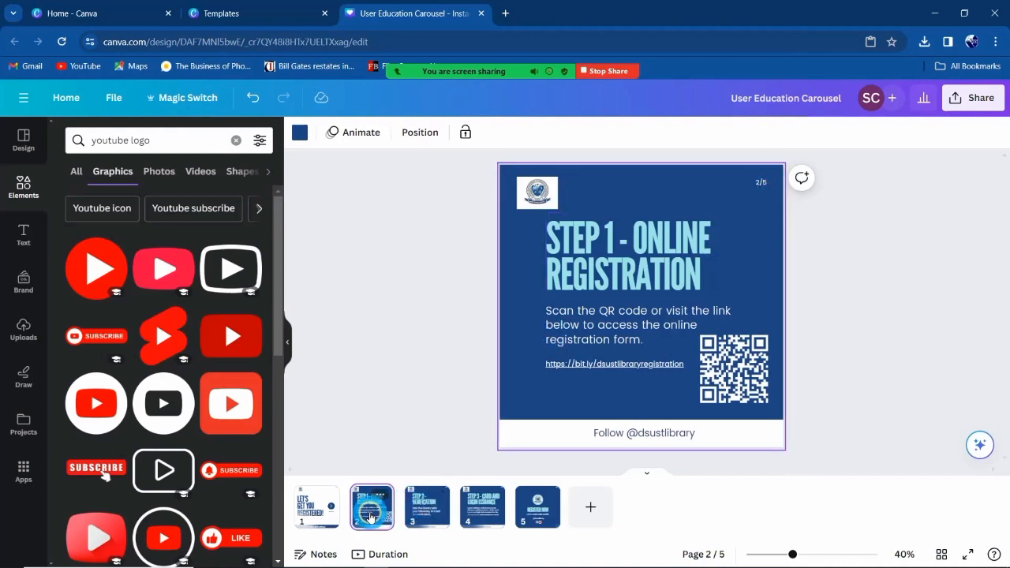
{"action": "left_click", "coordinate": [424, 506]}
{"action": "left_click", "coordinate": [878, 240]}
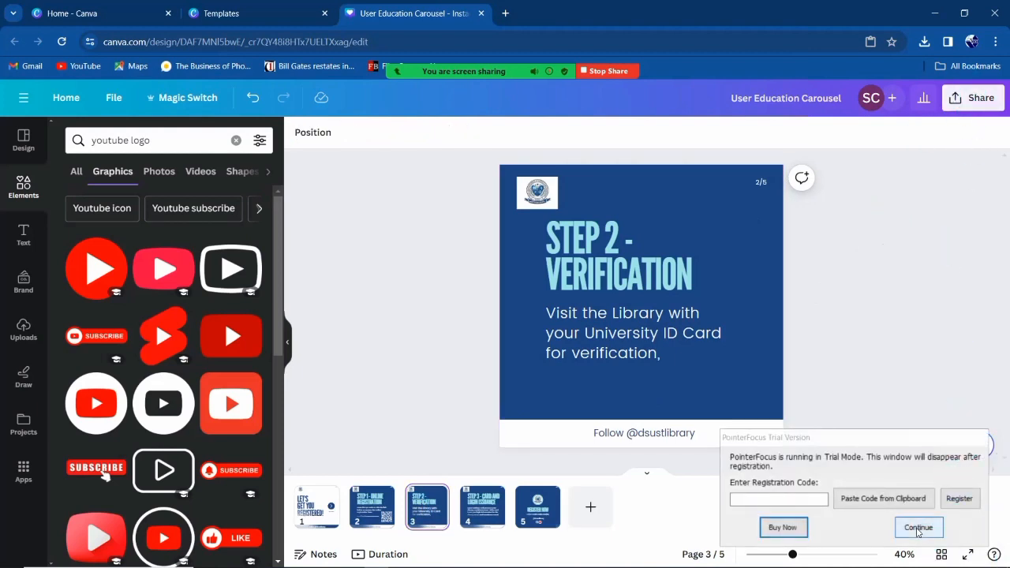
{"action": "left_click", "coordinate": [918, 529]}
{"action": "left_click", "coordinate": [969, 97]}
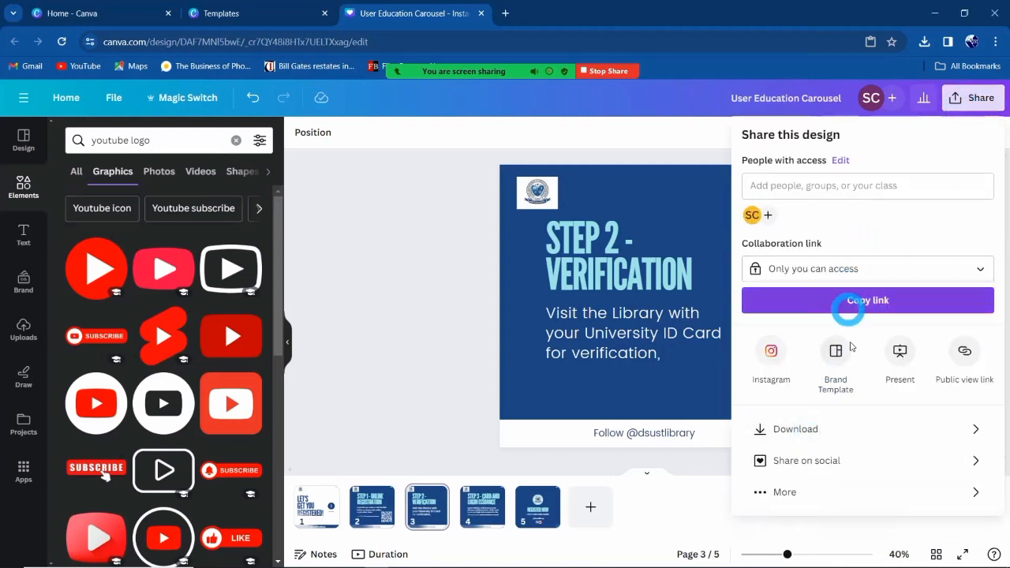
Download all 5 pages as JPG images into User Education Carousel.zip, then stop the screen share.
{"action": "left_click", "coordinate": [837, 428]}
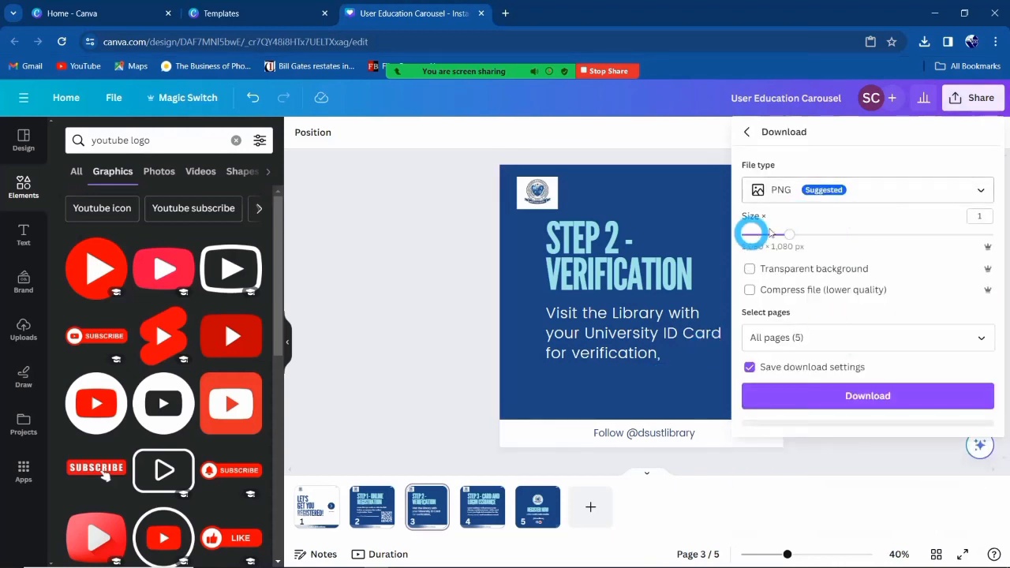
{"action": "left_click", "coordinate": [892, 198]}
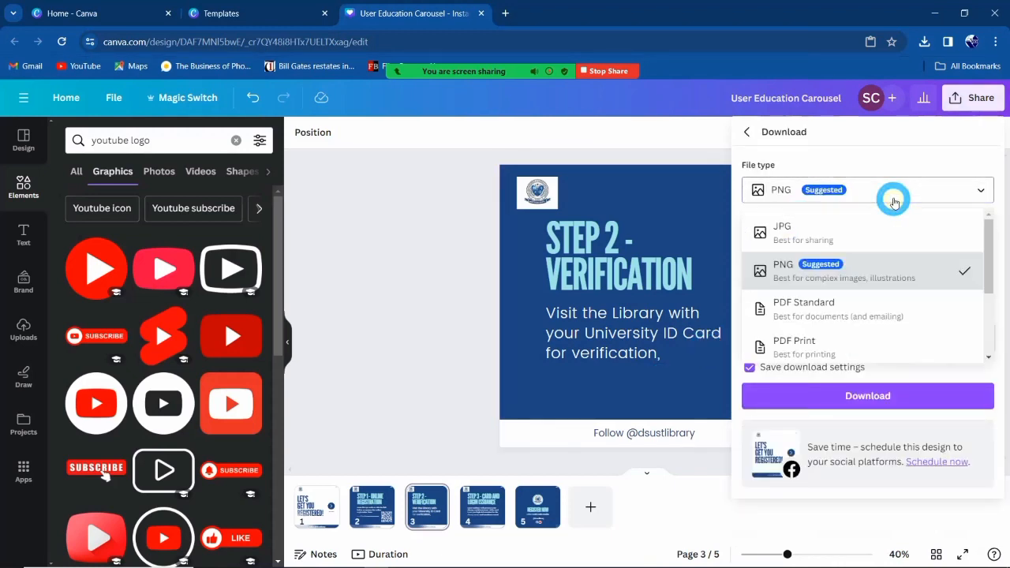
{"action": "left_click", "coordinate": [838, 231]}
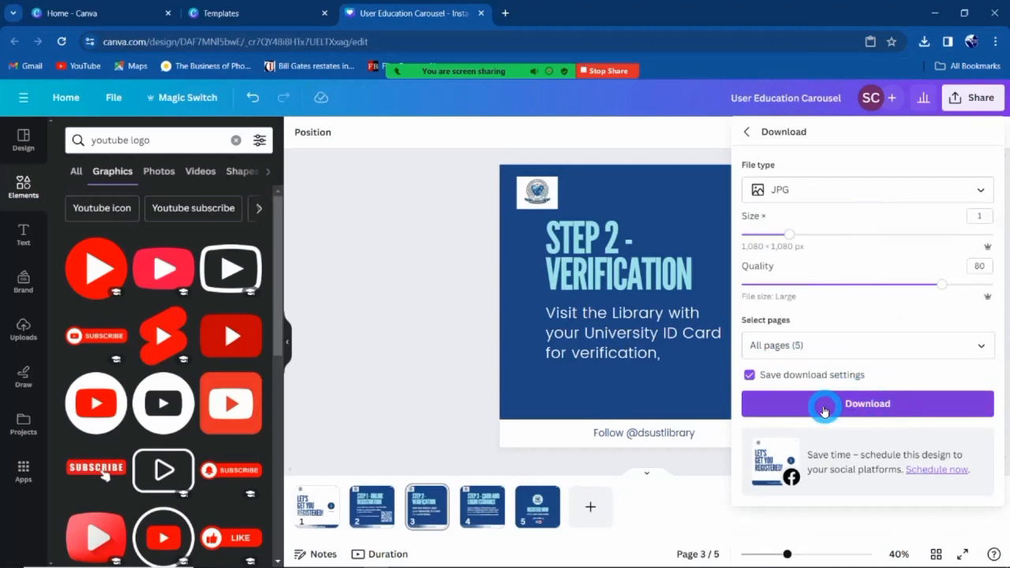
{"action": "left_click", "coordinate": [823, 406]}
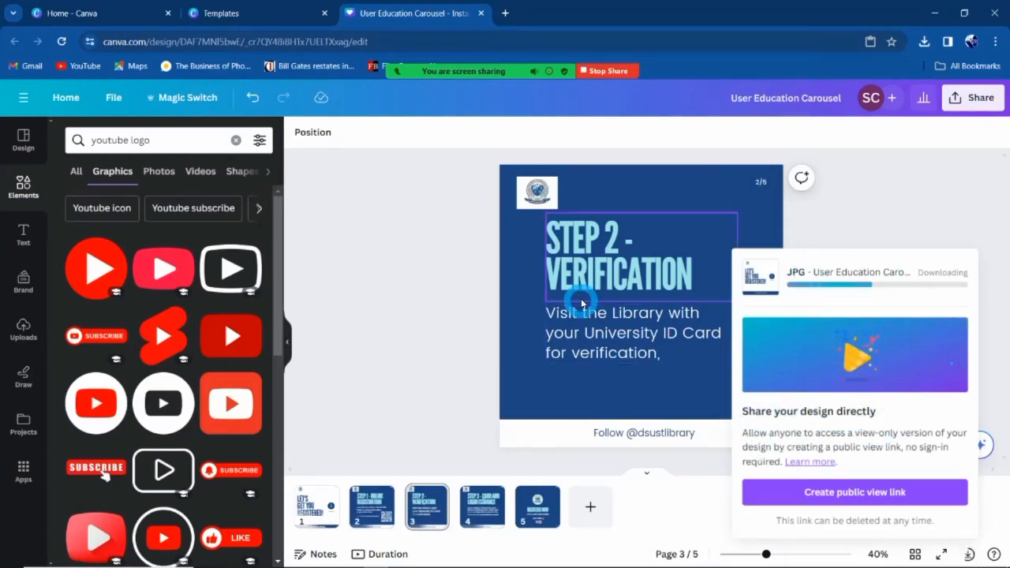
{"action": "mouse_move", "coordinate": [889, 557]}
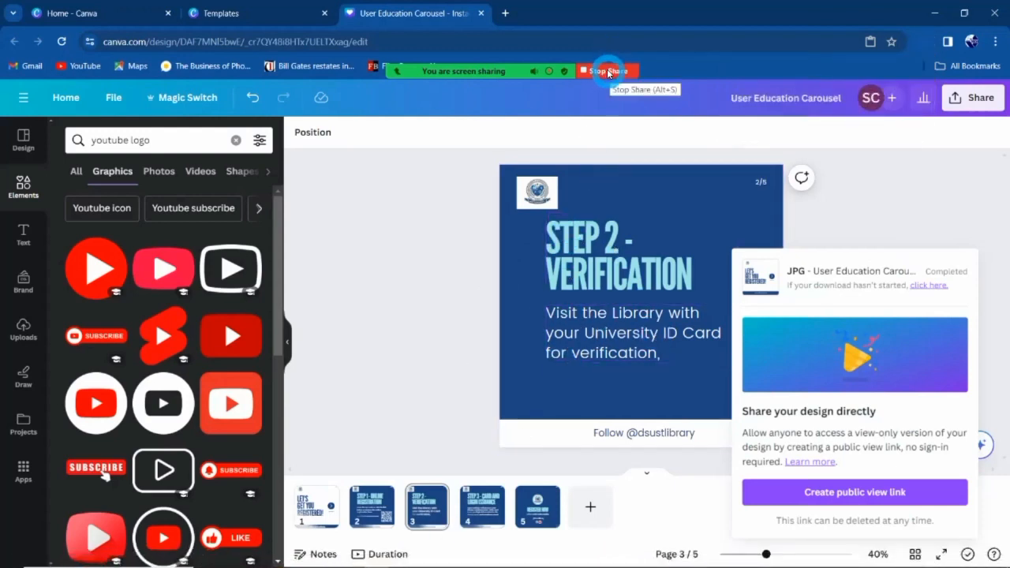
{"action": "left_click", "coordinate": [609, 72]}
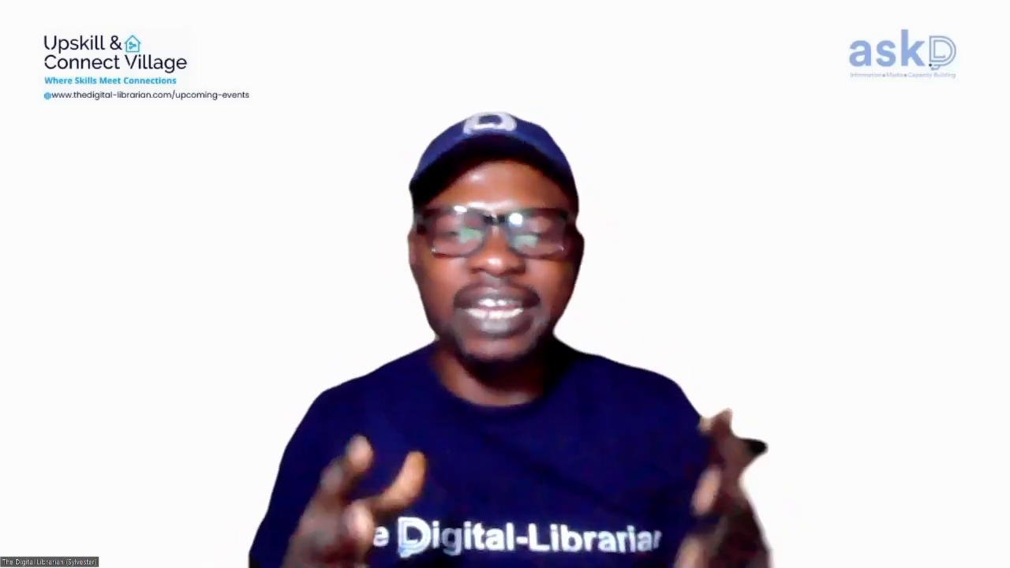